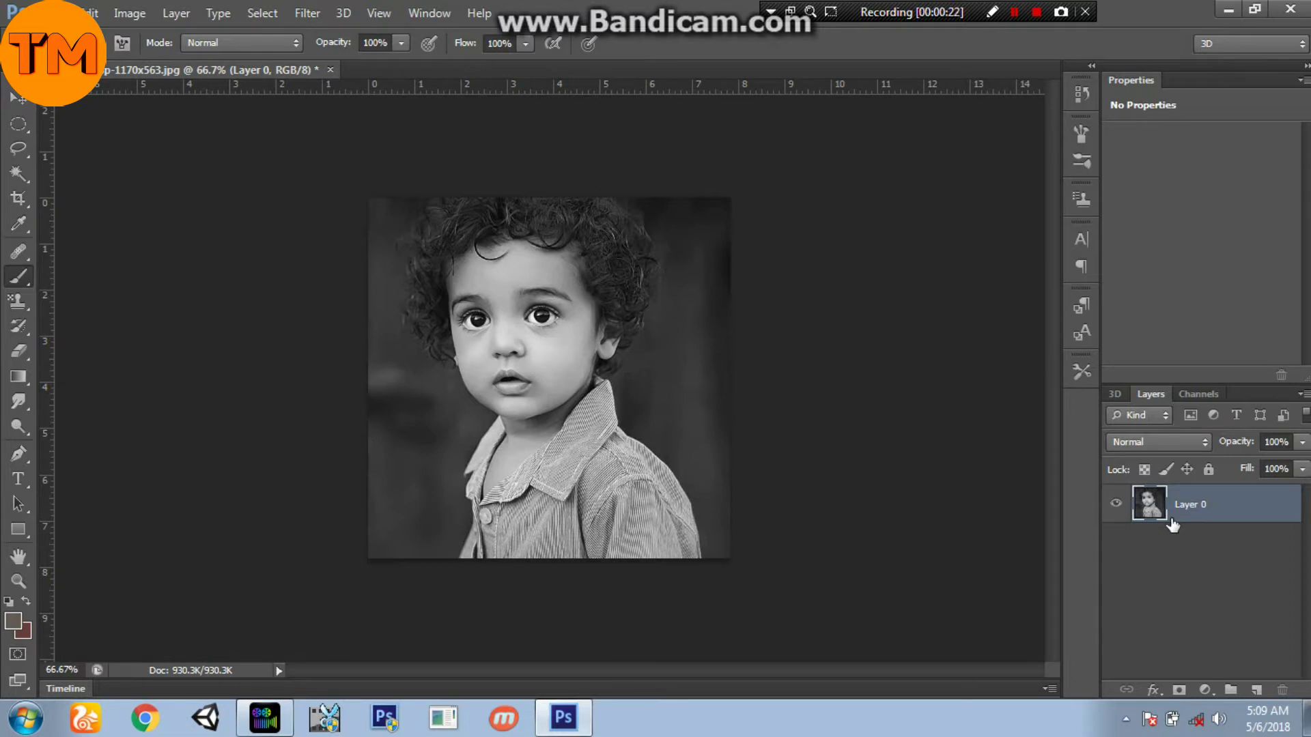
- Add a Solid Color fill layer above the portrait with the deep violet-blue colour 300a9c
left_click(1206, 690)
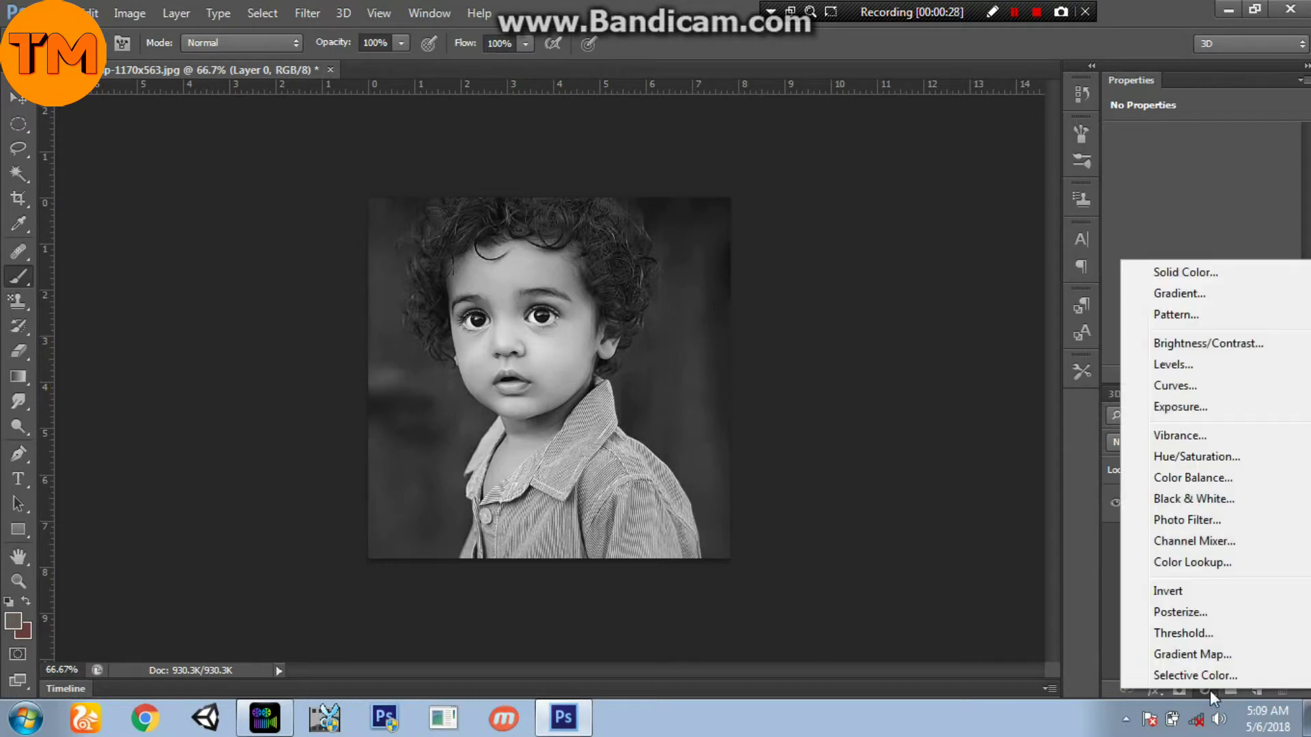
left_click(1186, 273)
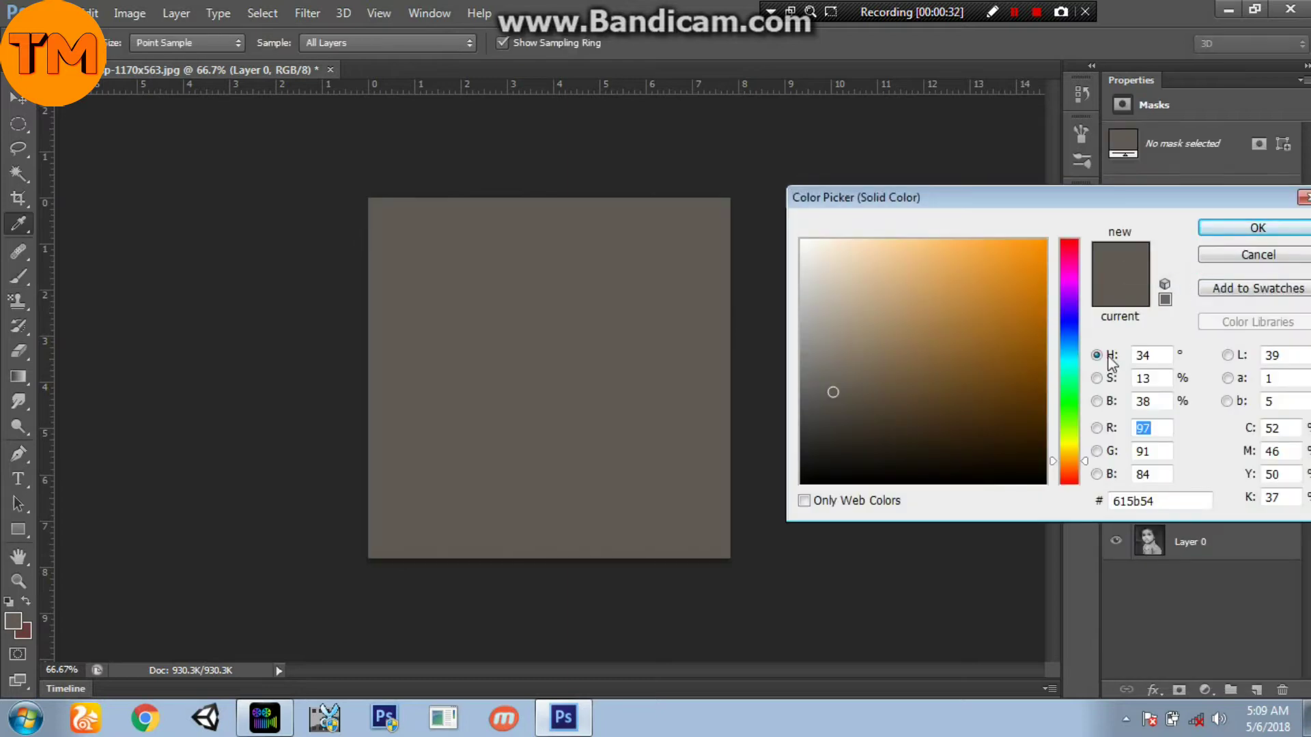
left_click(1073, 321)
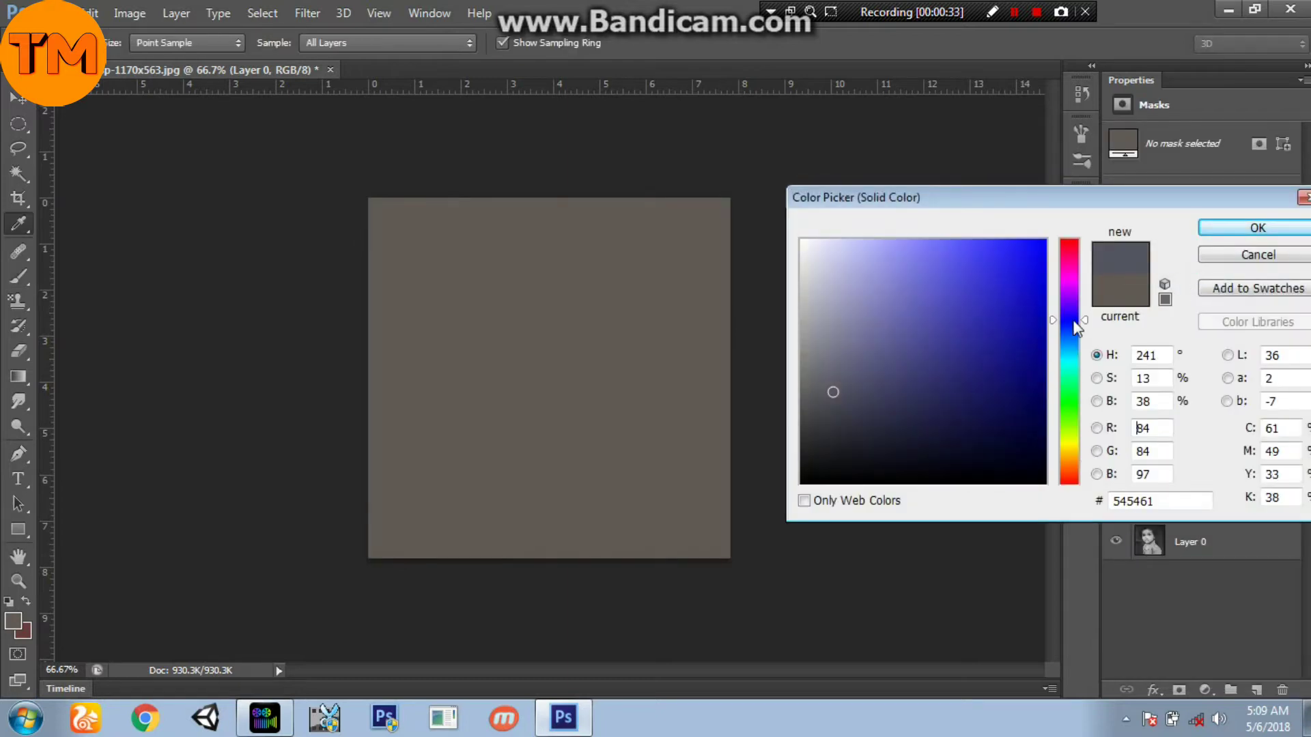
left_click_drag(1069, 320, 1069, 311)
left_click(1019, 302)
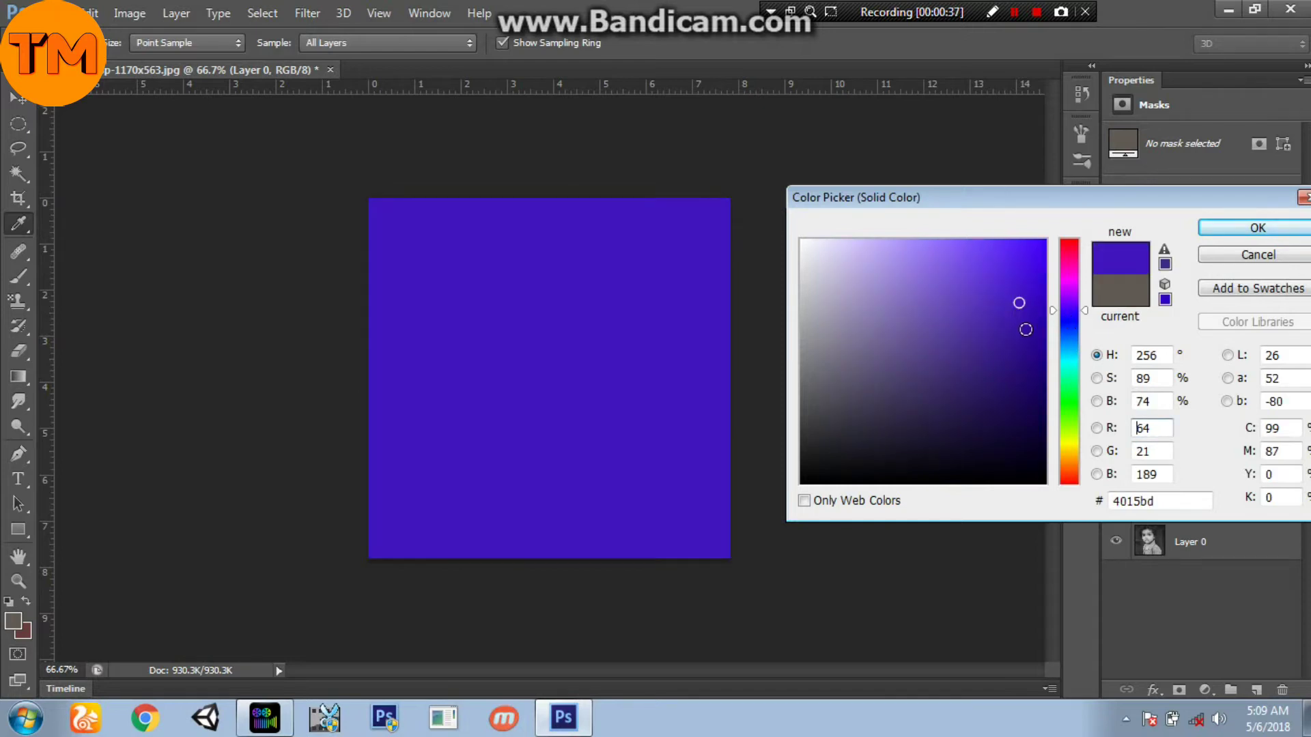
left_click(1026, 330)
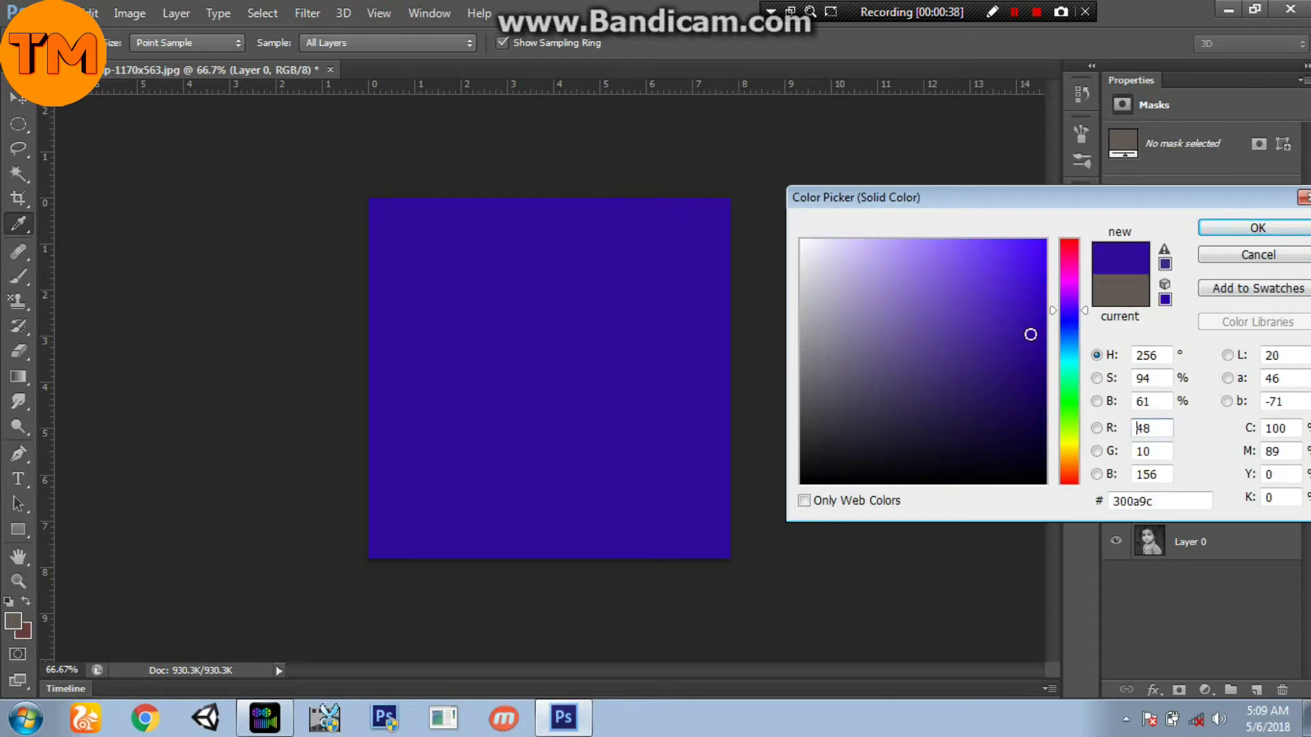
left_click(1205, 227)
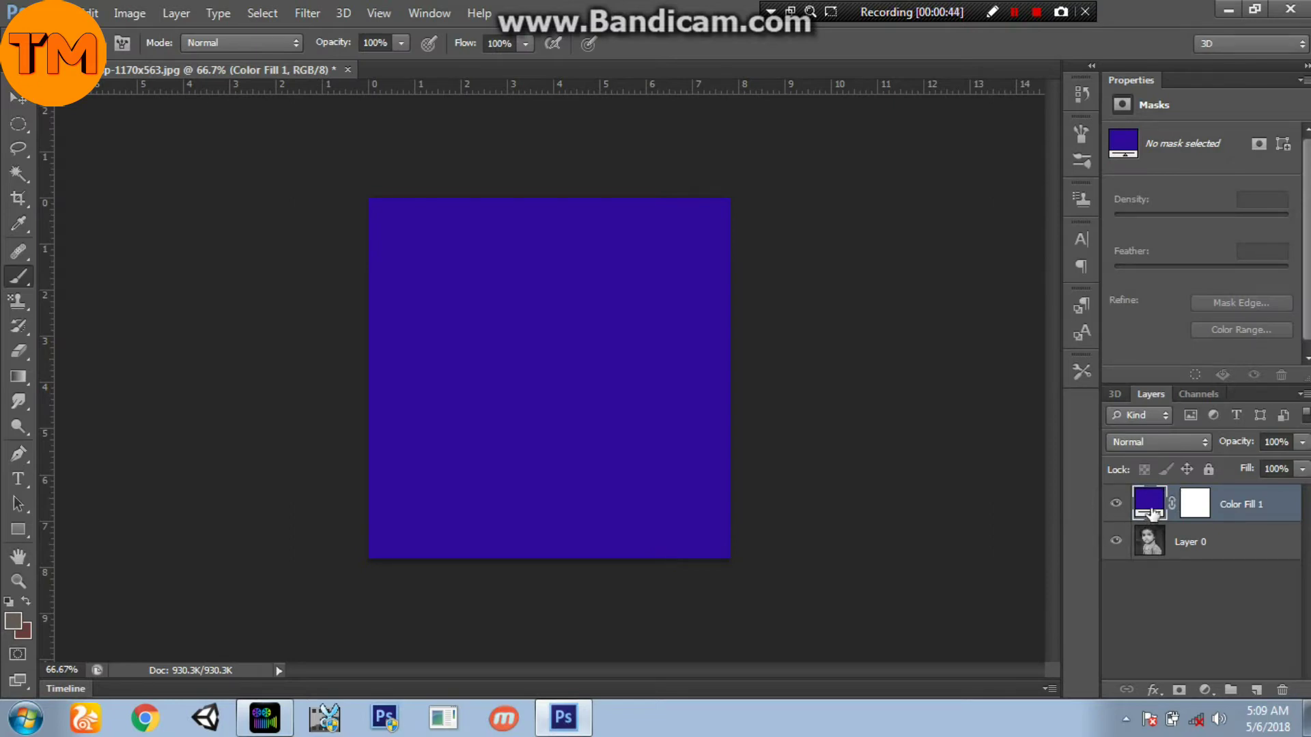
- Invert the colour fill layer's mask to black so the fill is hidden
mouse_move(1152, 513)
left_mouse_down()
mouse_move(1200, 529)
mouse_move(1153, 516)
left_mouse_up()
left_click(1194, 504)
key("ctrl+i")
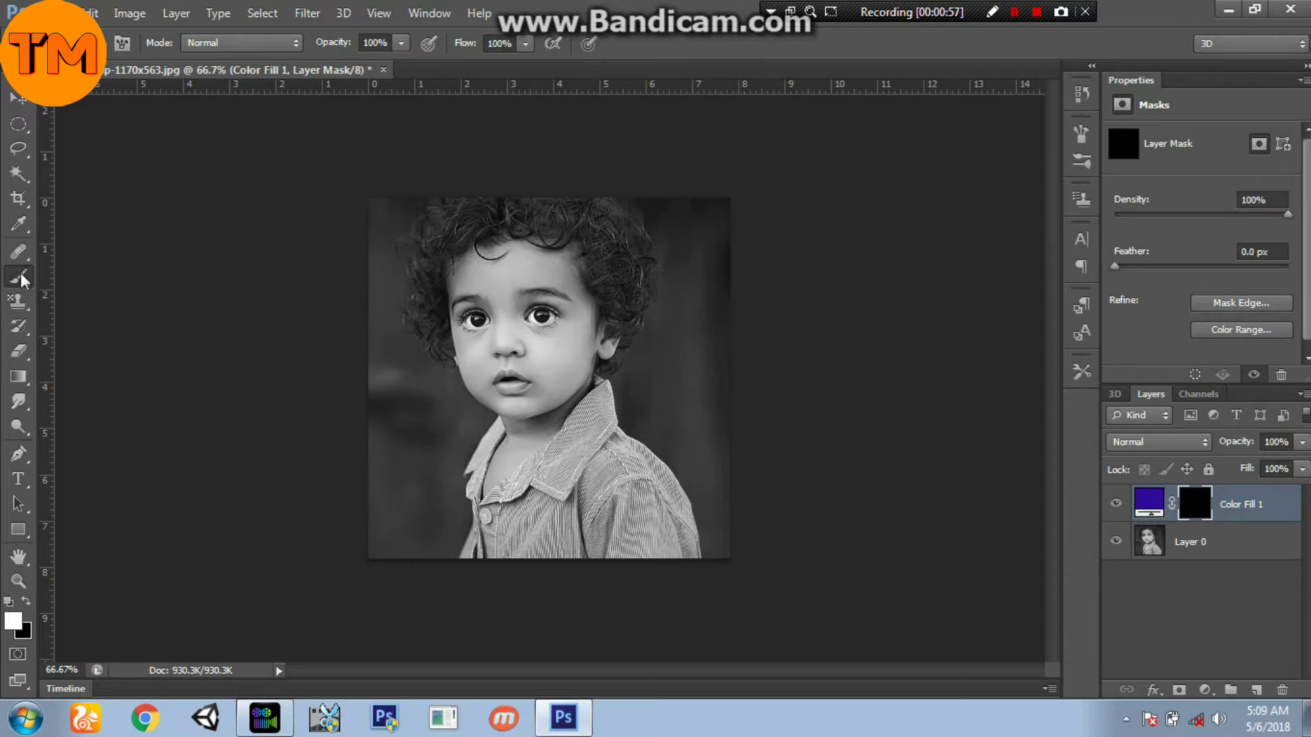
- Paint white on the mask over the main part of the shirt and set the fill layer's blend mode to Color
mouse_move(599, 409)
left_mouse_down()
mouse_move(537, 515)
mouse_move(594, 478)
mouse_move(608, 441)
mouse_move(621, 495)
mouse_move(594, 527)
mouse_move(539, 539)
mouse_move(599, 544)
mouse_move(649, 486)
mouse_move(644, 562)
left_mouse_up()
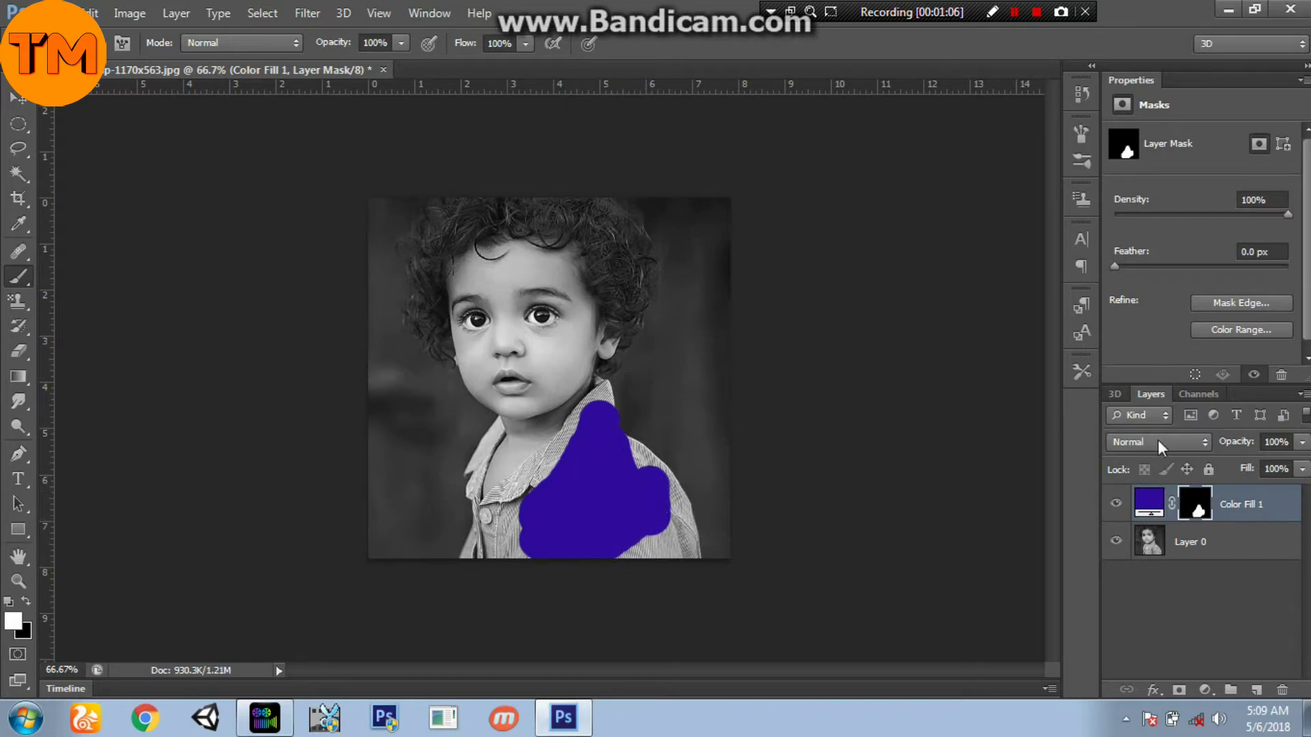
left_click(1195, 443)
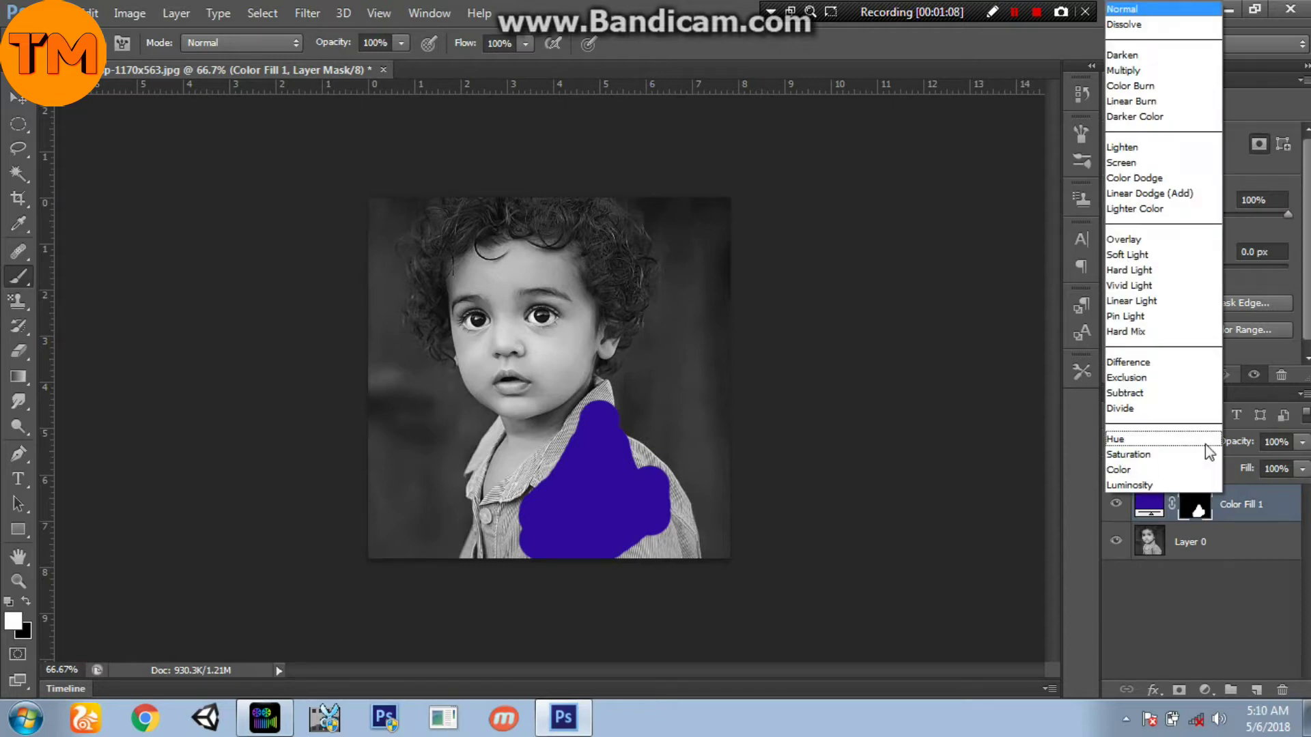
left_click(1156, 469)
mouse_move(751, 517)
left_mouse_down()
mouse_move(628, 486)
mouse_move(637, 467)
mouse_move(657, 563)
mouse_move(592, 419)
left_mouse_up()
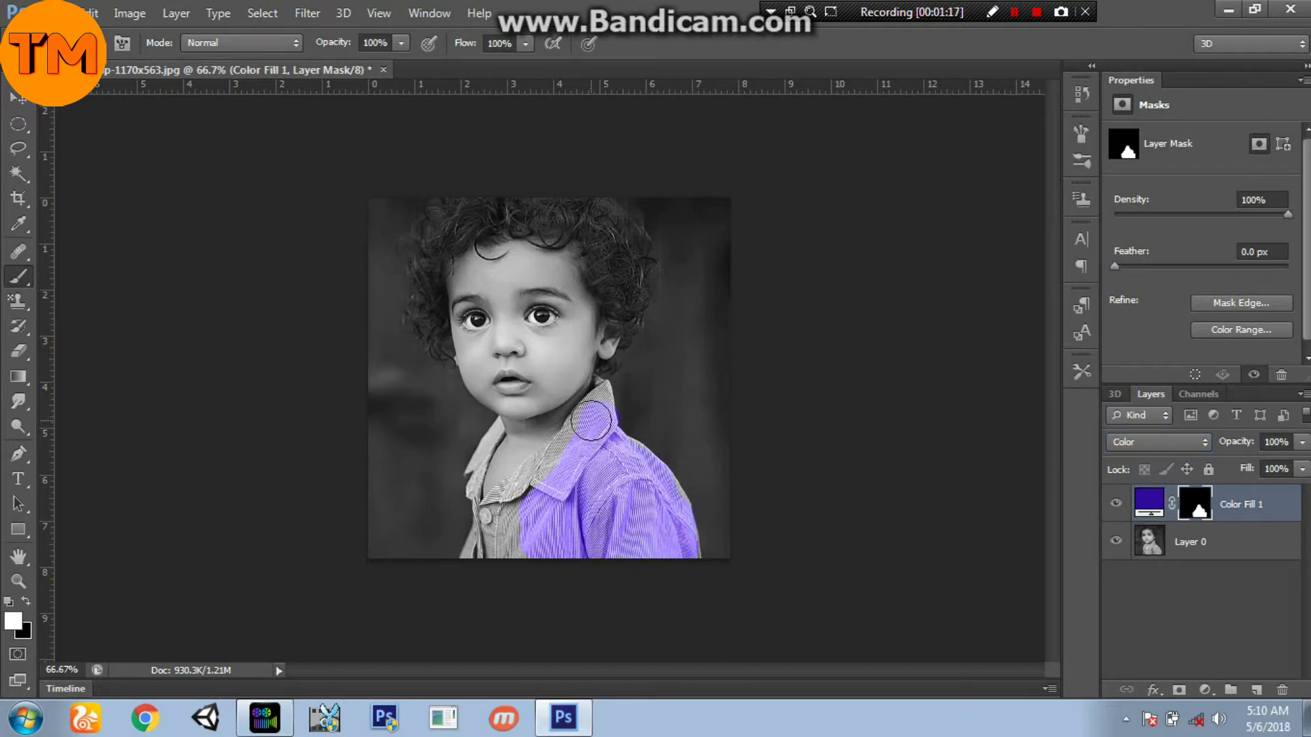
- Paint white on the mask along the shirt's shoulder and sleeve edge with a smaller brush
scroll(625, 513, "up", 2)
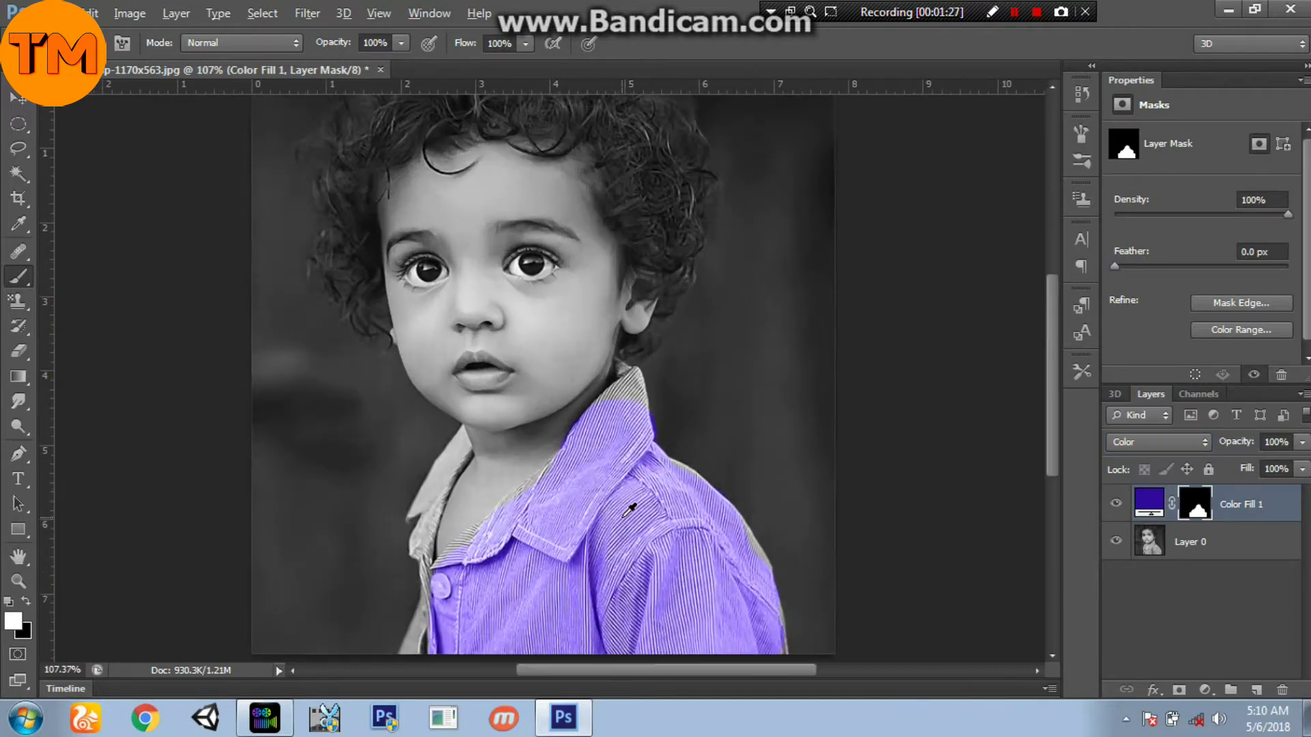
scroll(629, 510, "down", 3)
key("e")
key("b")
scroll(600, 366, "up", 1)
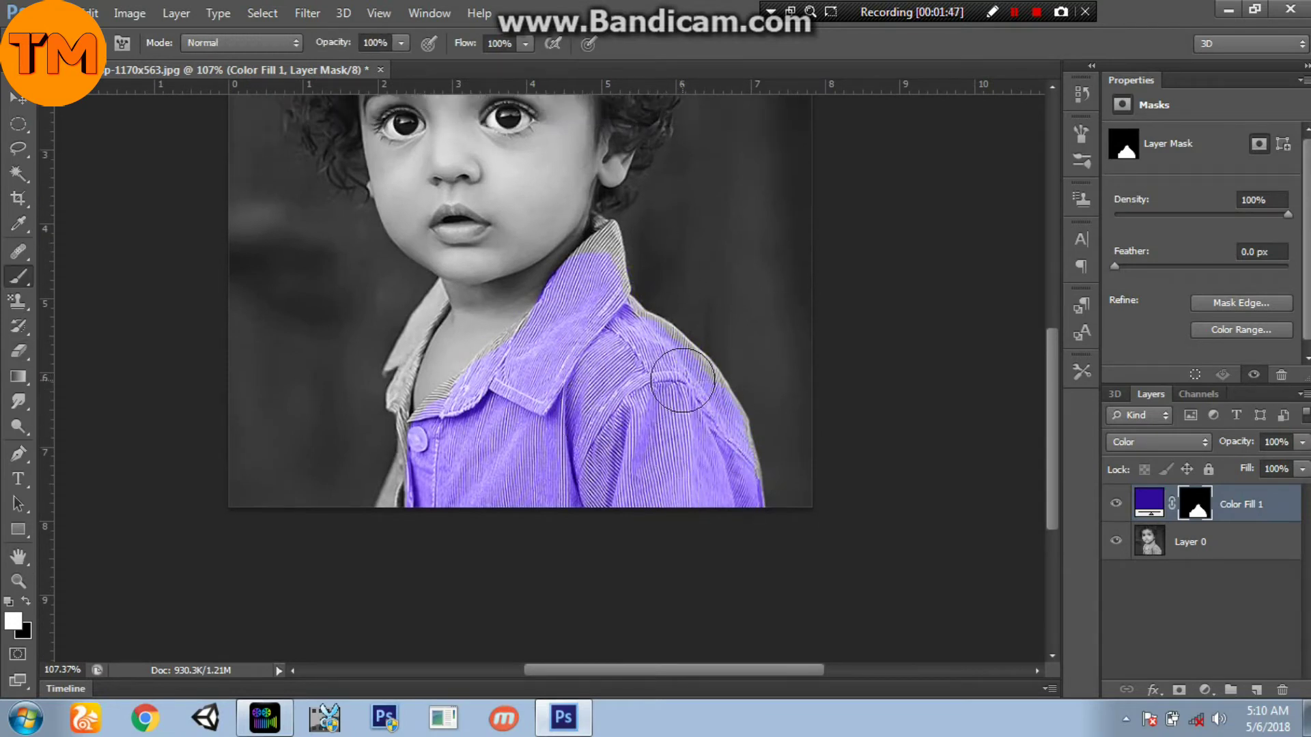
scroll(659, 361, "right", 1)
scroll(659, 362, "up", 1)
key("bracketleft")
key("bracketleft")
key("bracketleft")
key("bracketleft")
key("bracketleft")
mouse_move(600, 300)
left_mouse_down()
mouse_move(622, 340)
mouse_move(689, 387)
mouse_move(728, 482)
left_mouse_up()
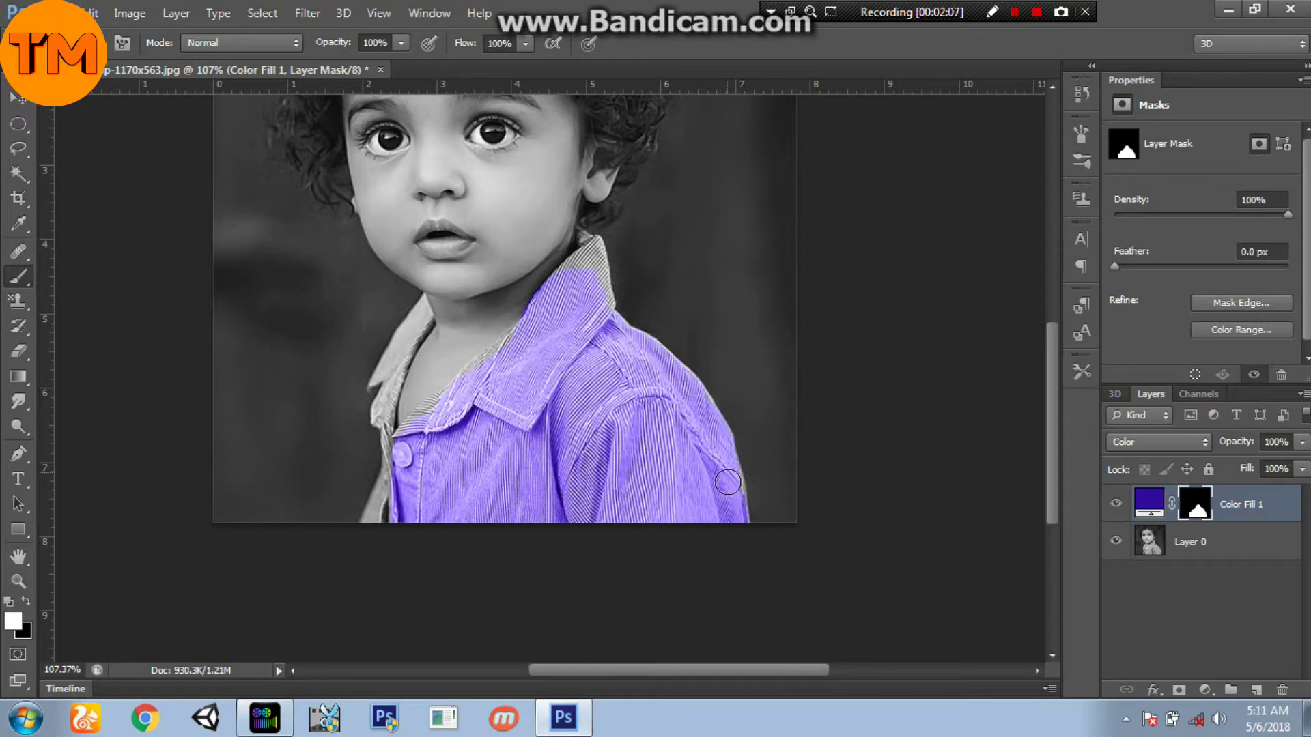
- Paint the mask over the upper collar beside the ear, reducing the brush size for the narrow edges
mouse_move(601, 270)
left_mouse_down()
mouse_move(593, 258)
mouse_move(602, 324)
mouse_move(587, 264)
mouse_move(594, 278)
left_mouse_up()
key("bracketleft")
key("bracketleft")
key("bracketleft")
key("bracketleft")
key("bracketleft")
- Extend the mask over the collar flap on the other side of the neck and the neckline, adjusting the brush size
key("bracketright")
key("bracketright")
key("bracketright")
key("bracketright")
mouse_move(449, 397)
left_mouse_down()
mouse_move(398, 452)
mouse_move(394, 524)
mouse_move(379, 411)
mouse_move(424, 298)
mouse_move(383, 372)
mouse_move(395, 355)
mouse_move(377, 421)
mouse_move(372, 383)
left_mouse_up()
key("bracketleft")
key("bracketleft")
key("bracketleft")
scroll(373, 383, "down", 4)
scroll(362, 376, "up", 3)
- Refine the mask along the outer edge of the far collar flap using a very small brush
key("e")
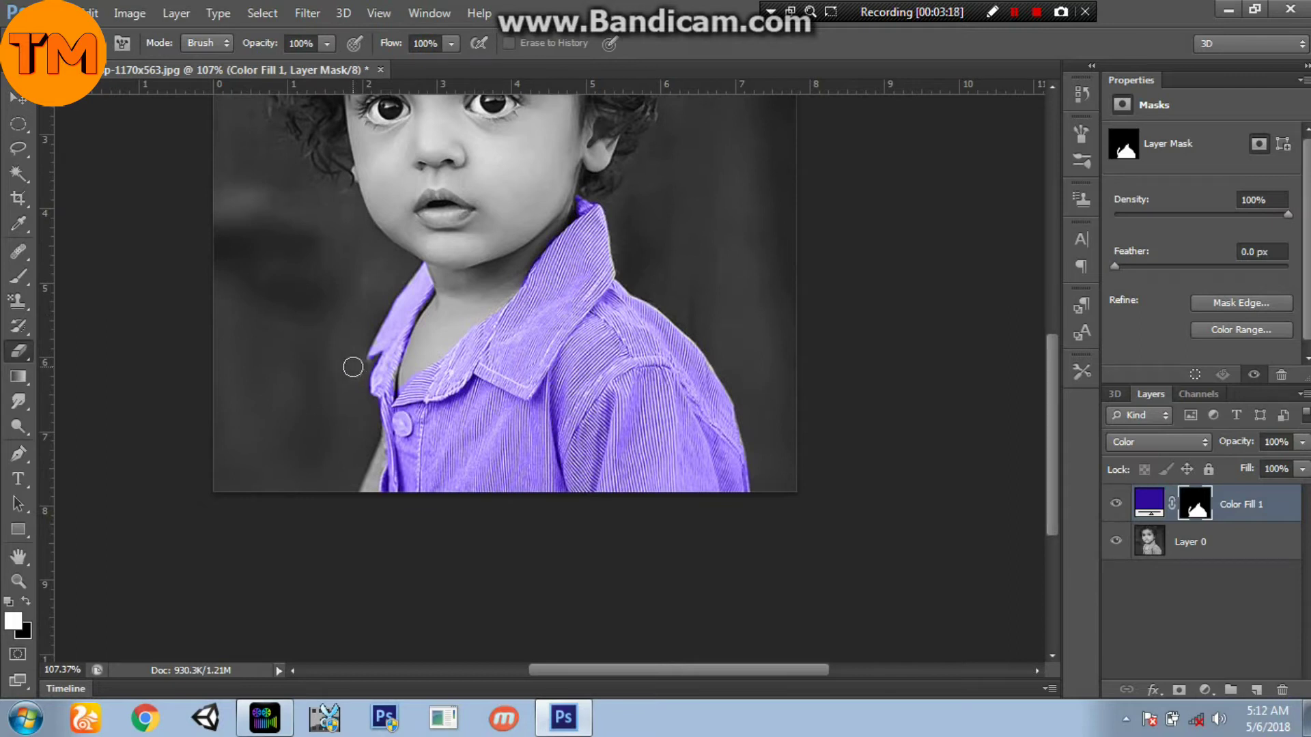
key("bracketleft")
key("bracketleft")
key("bracketleft")
key("bracketleft")
key("bracketleft")
key("bracketleft")
key("bracketleft")
key("bracketleft")
key("p")
key("b")
left_click_drag(375, 367, 370, 372)
key("e")
key("b")
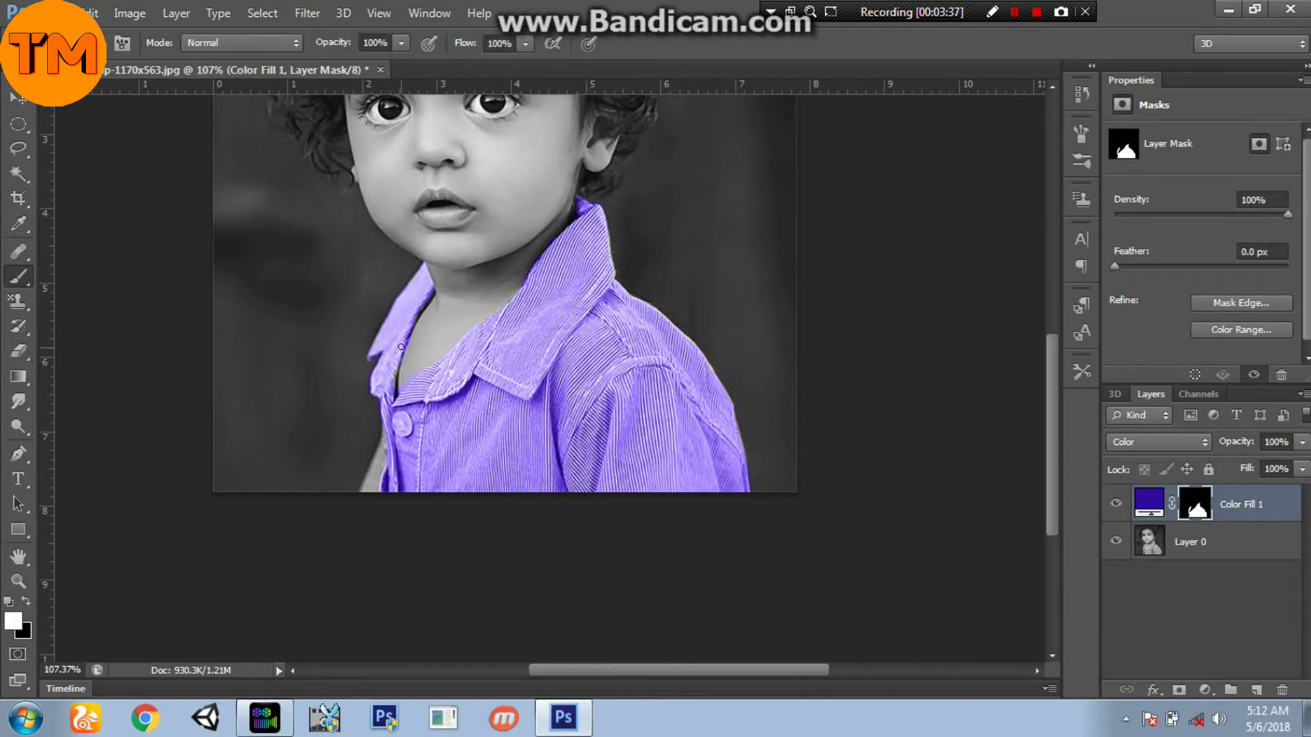
- Preview several hues for the shirt's colour fill and settle on dark red 9c0a0a
scroll(798, 434, "down", 1)
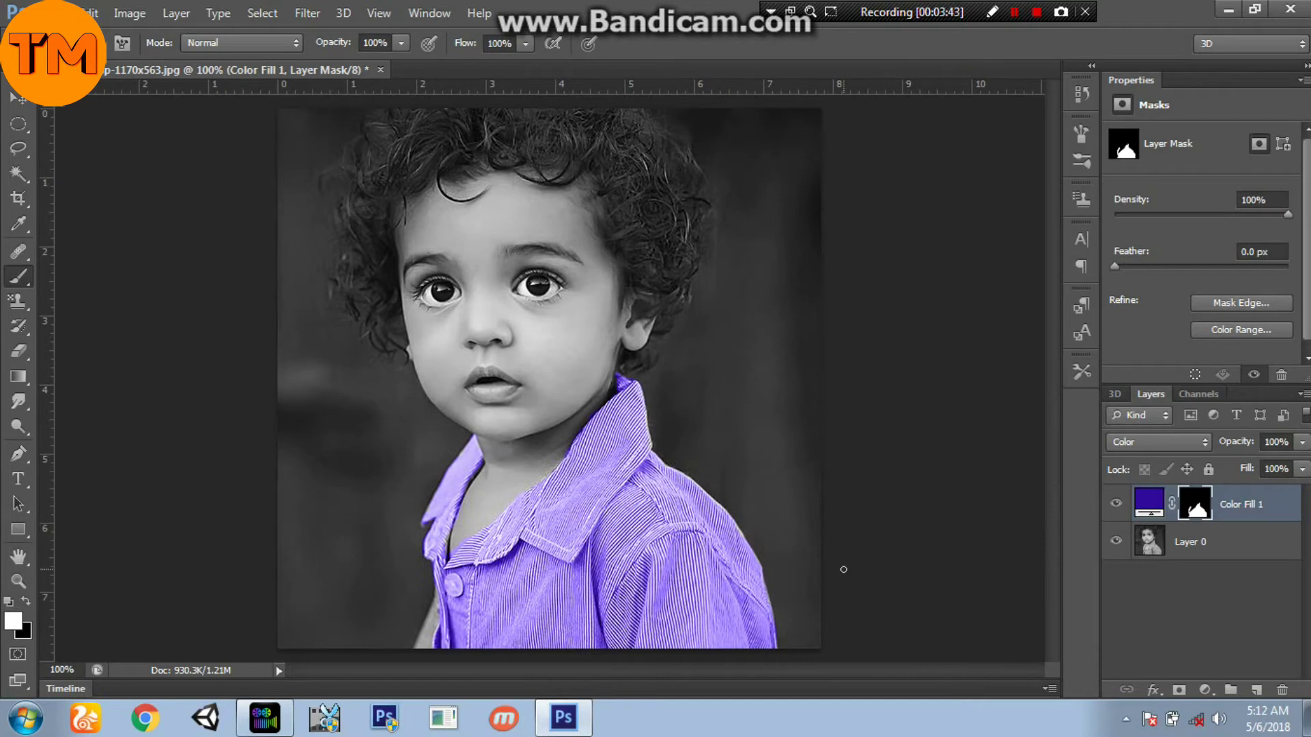
left_click(1149, 505)
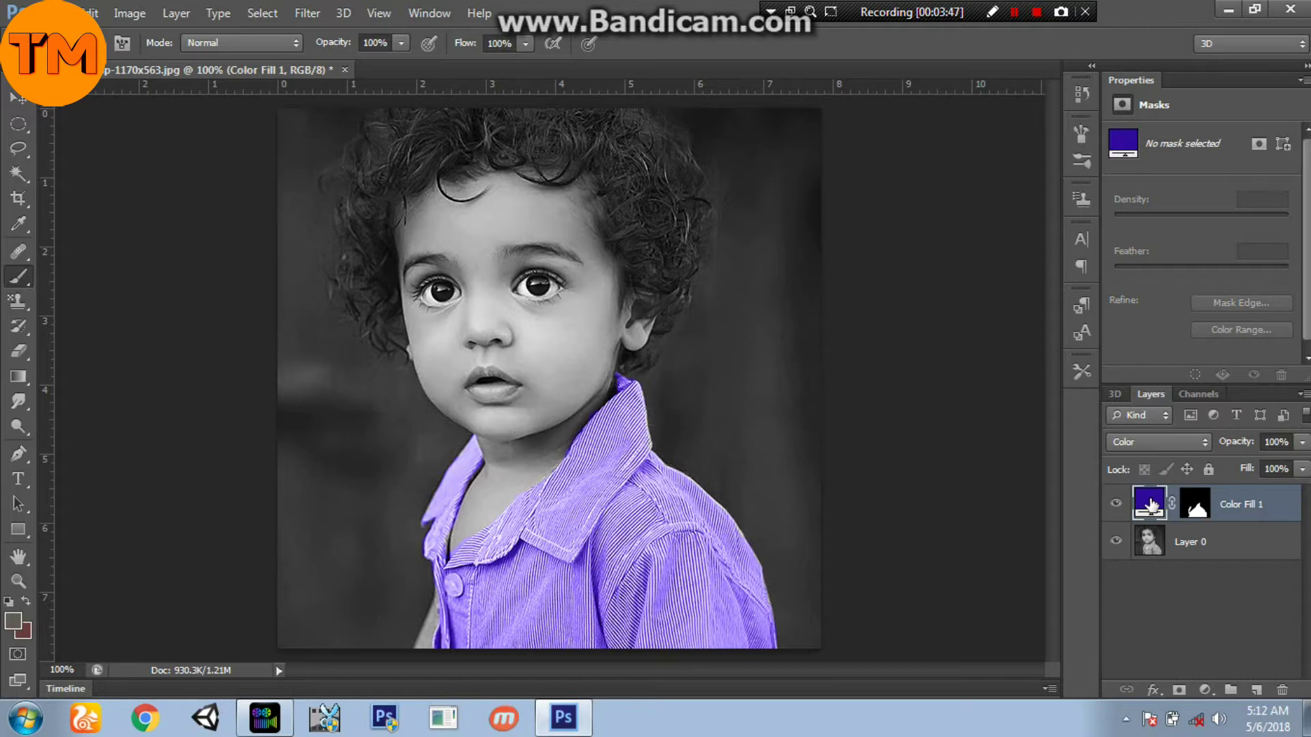
double_click(1150, 505)
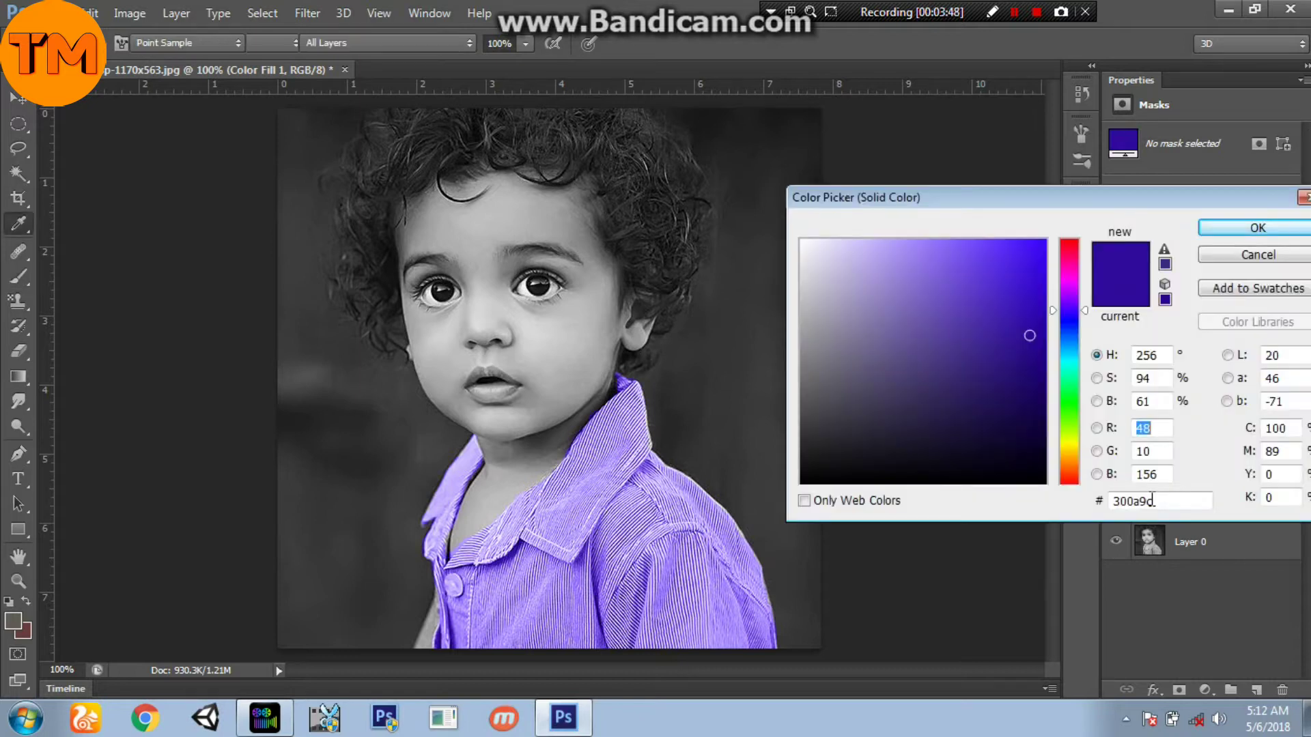
left_click(1071, 400)
left_click_drag(1070, 400, 1070, 412)
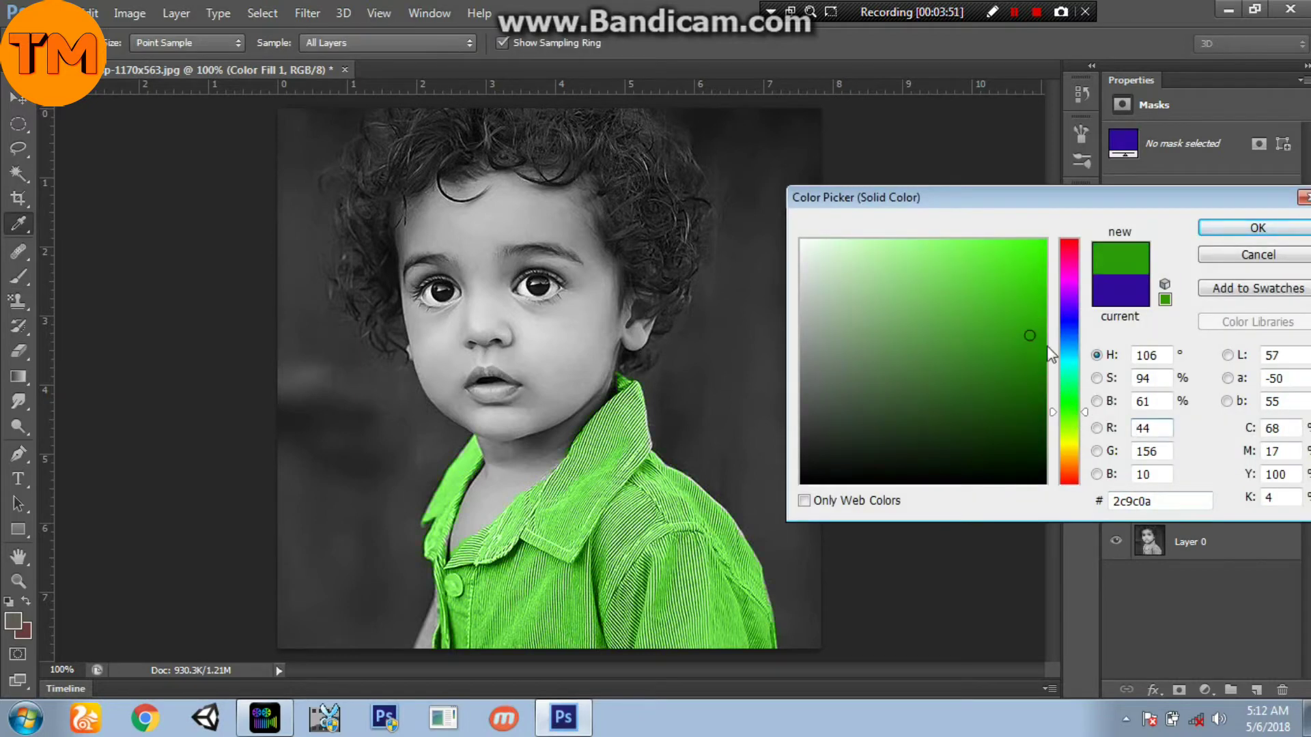
left_click(1071, 356)
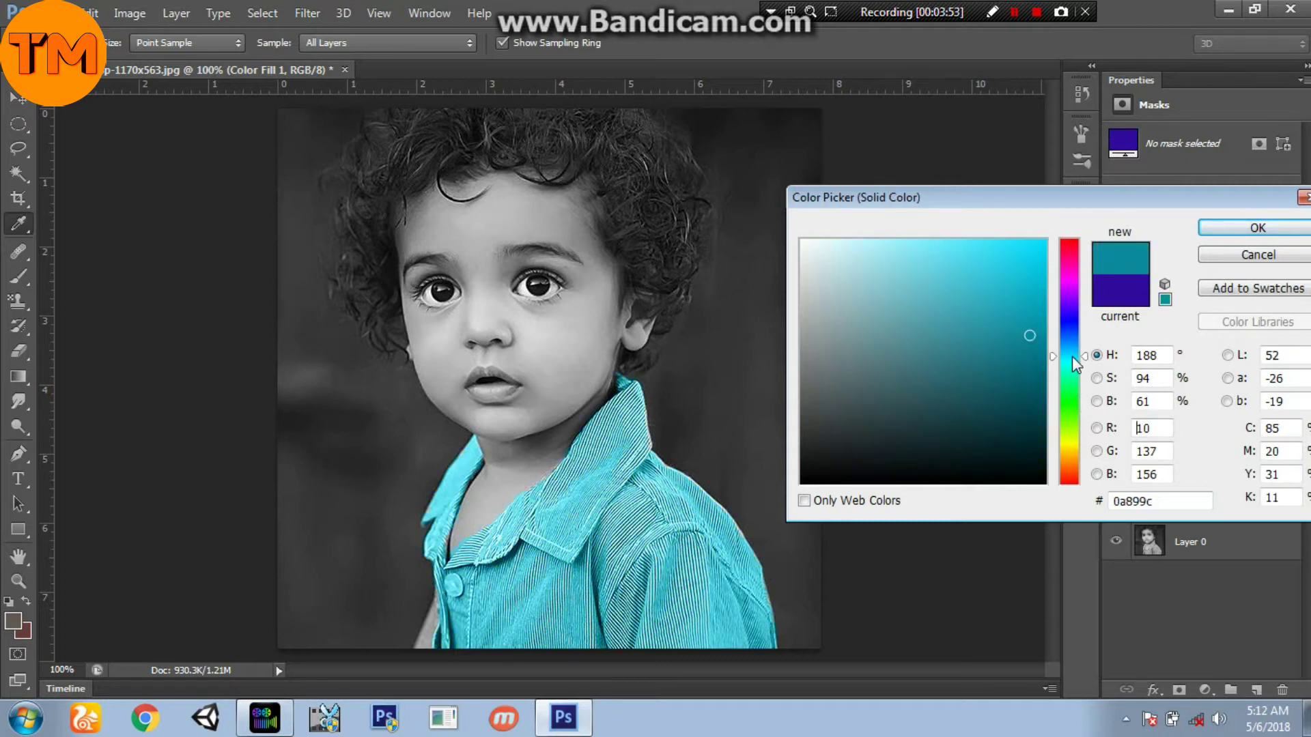
left_click(1072, 326)
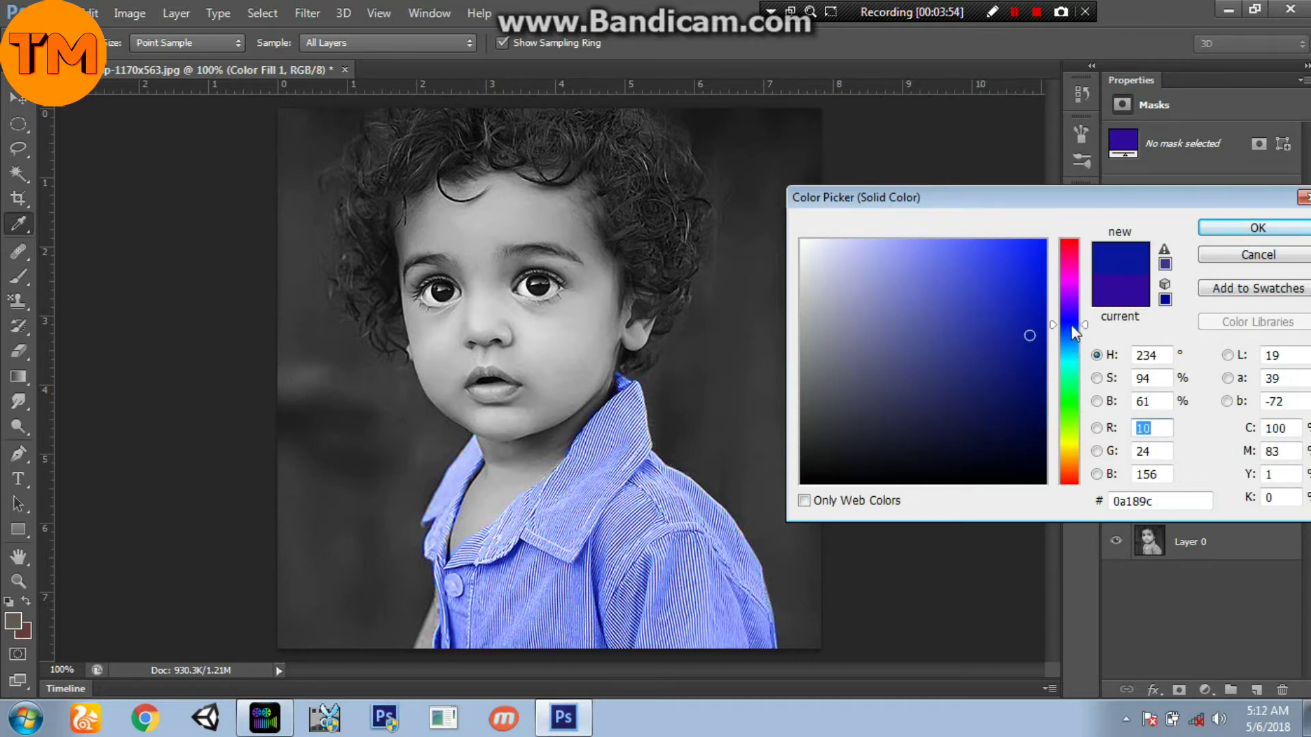
left_click(1071, 280)
left_click(1069, 241)
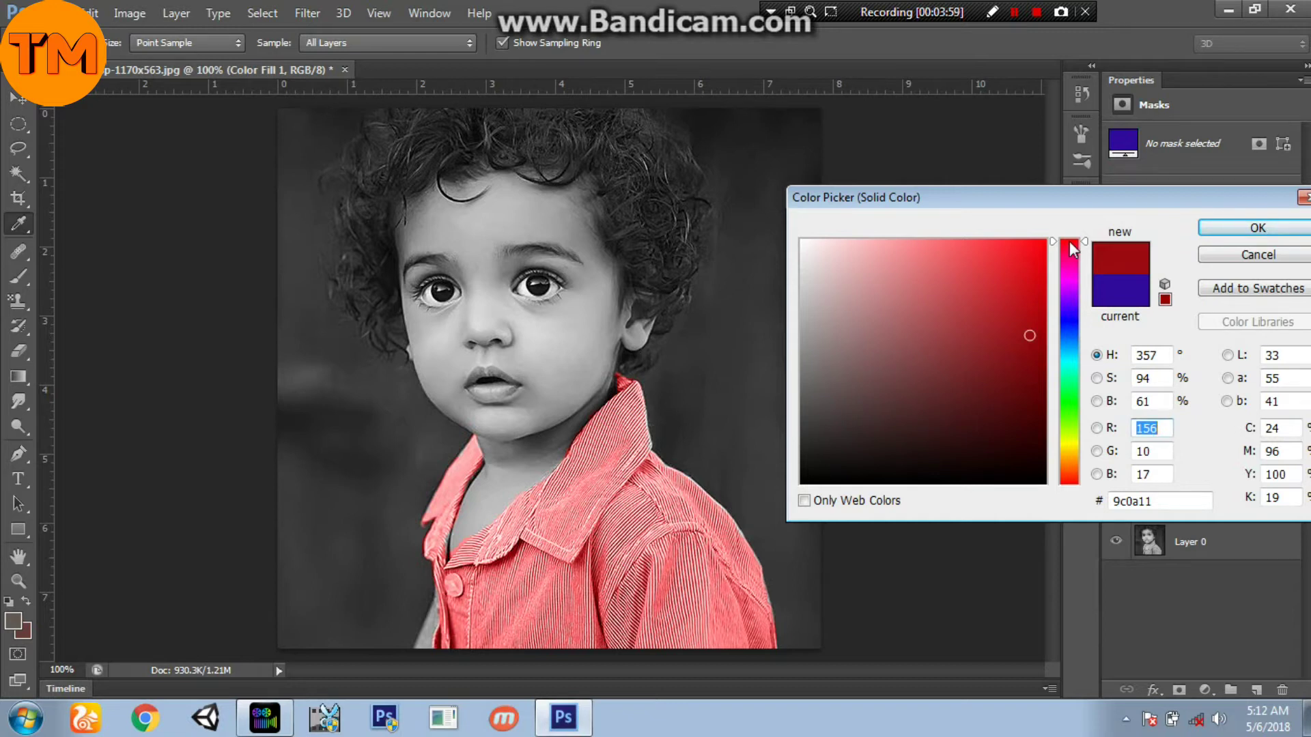
left_click(1071, 446)
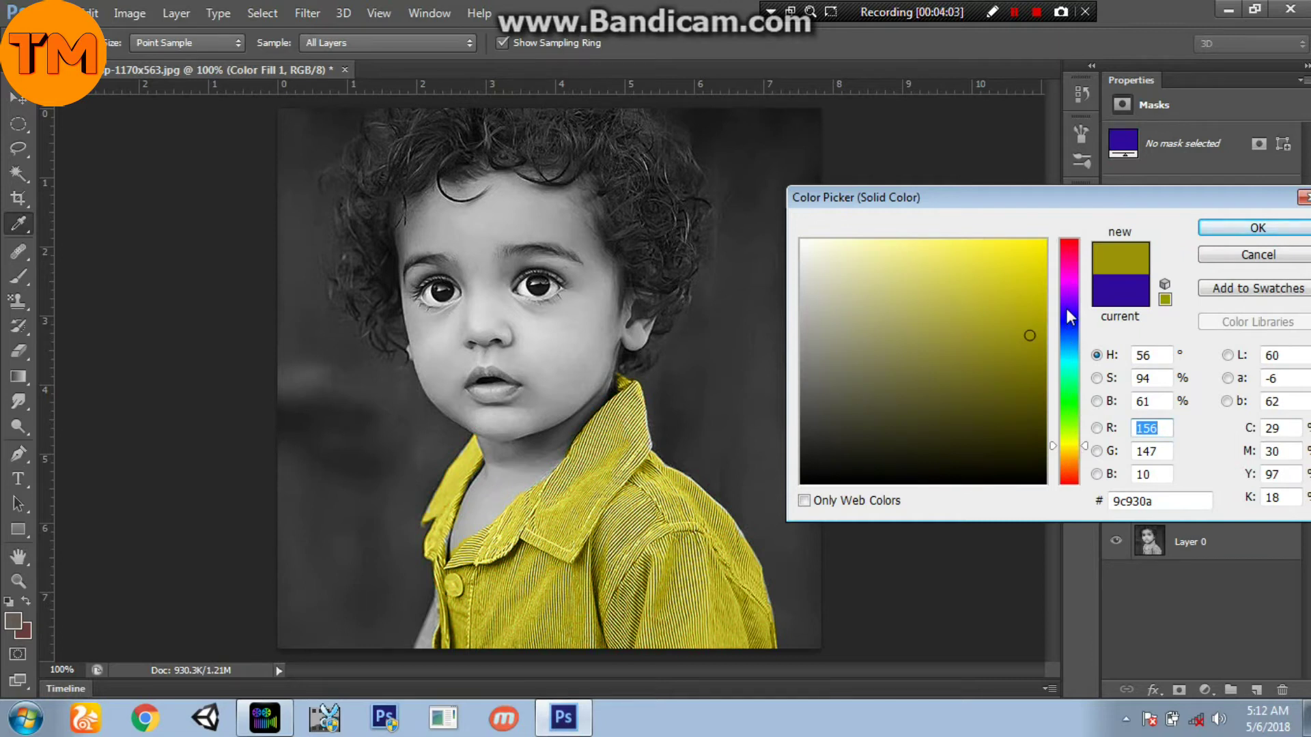
left_click_drag(1069, 251, 1136, 243)
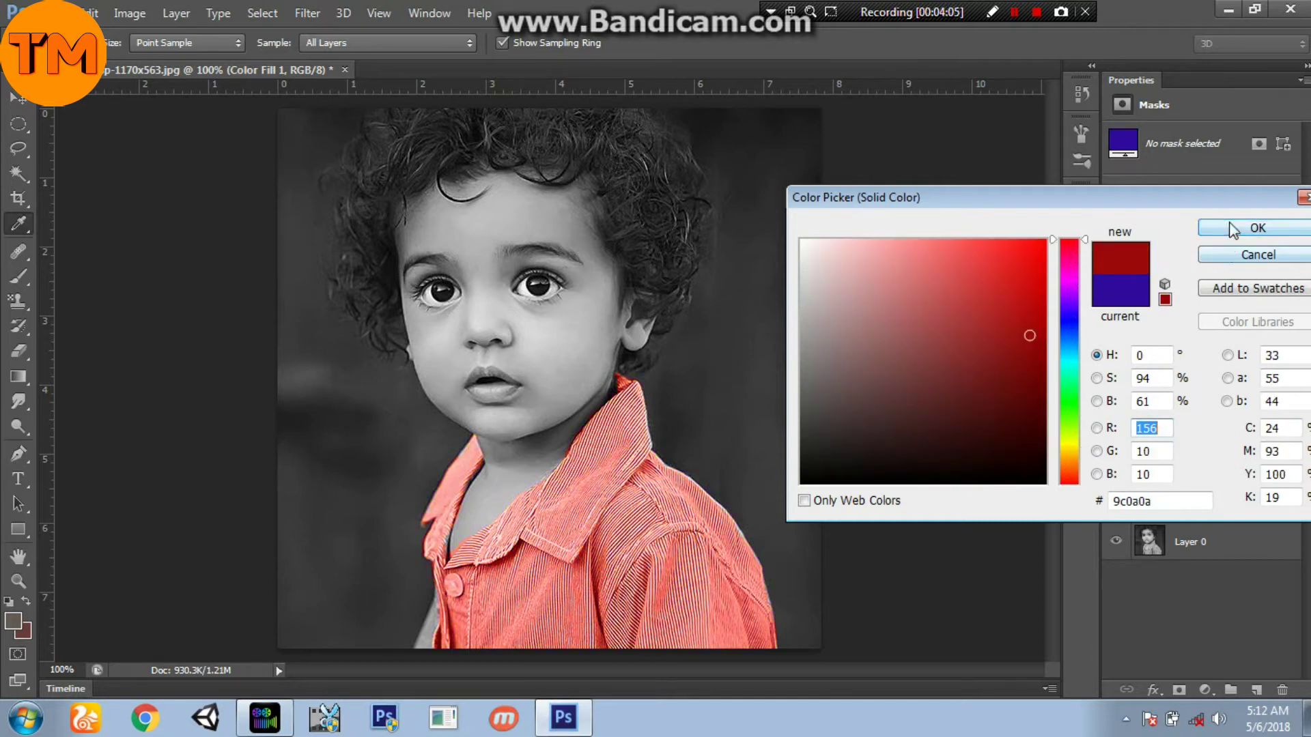
left_click(1245, 227)
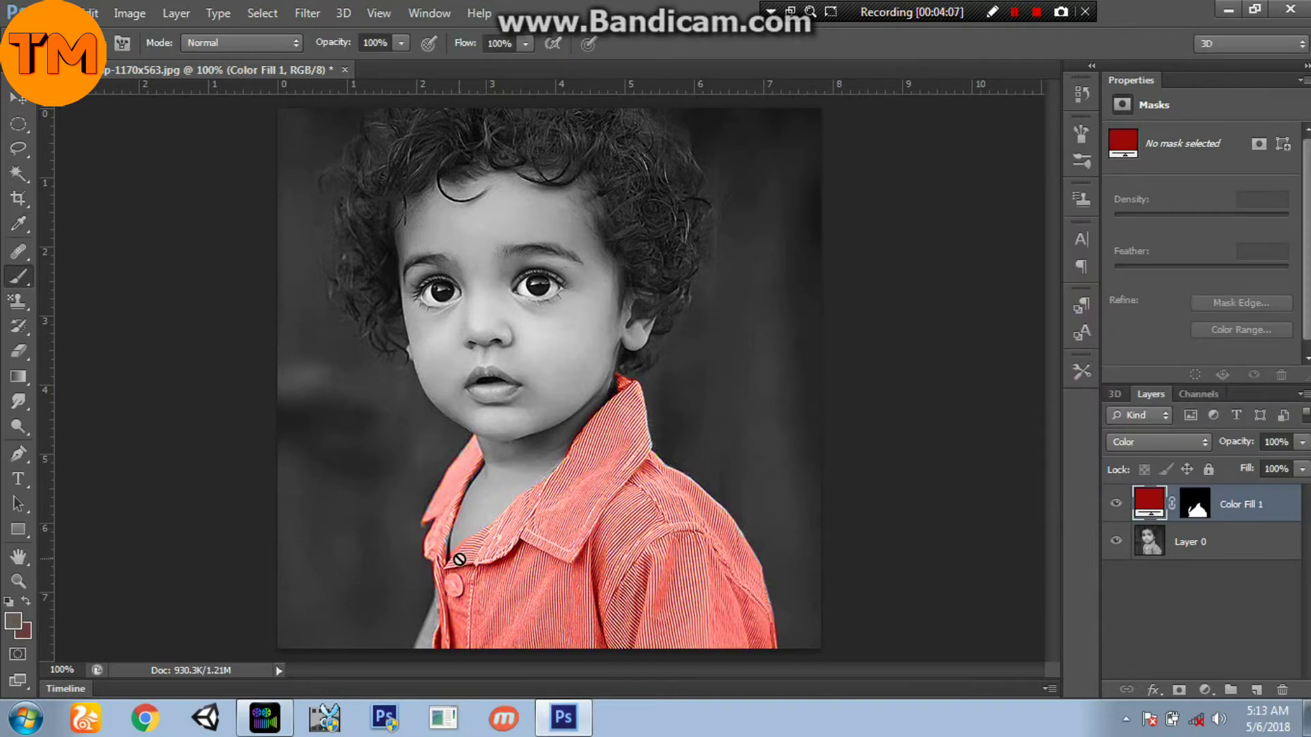
- Touch up the fill layer's mask along the inner collar edge where the neckline meets the button placket
left_click(1196, 505)
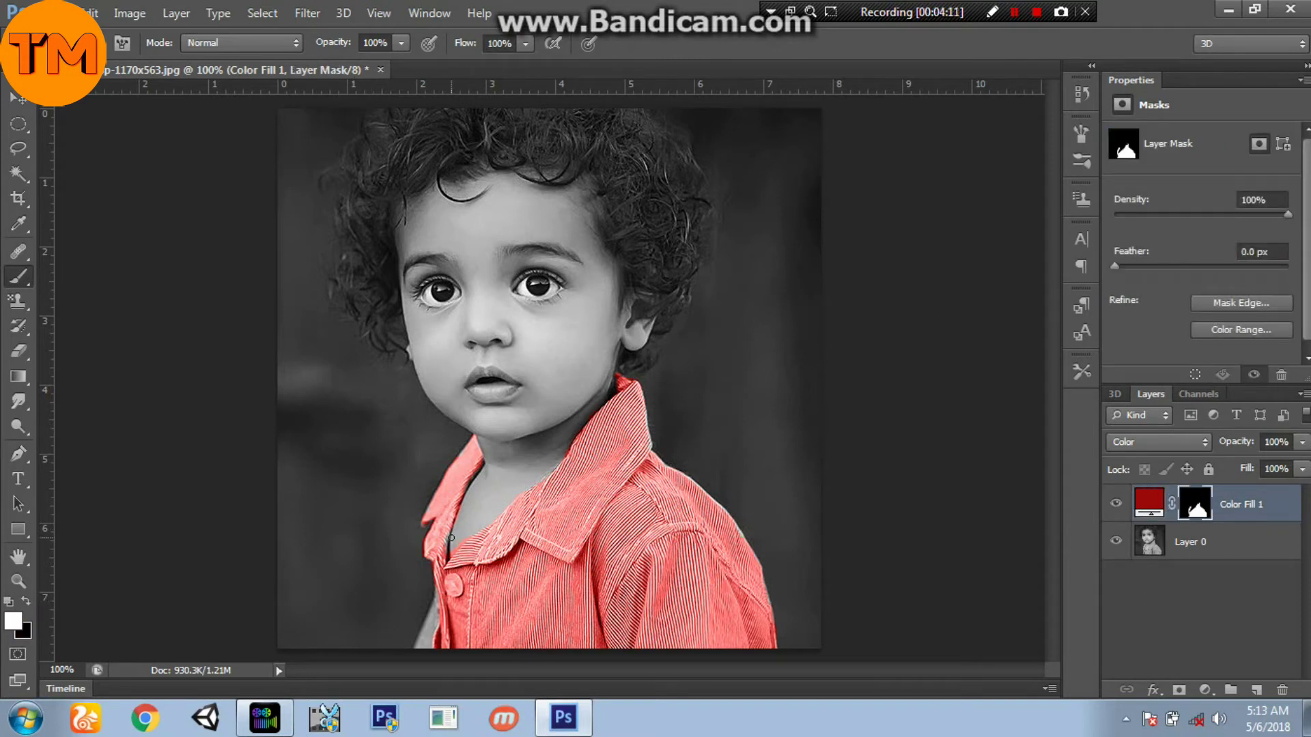
scroll(451, 537, "up", 5)
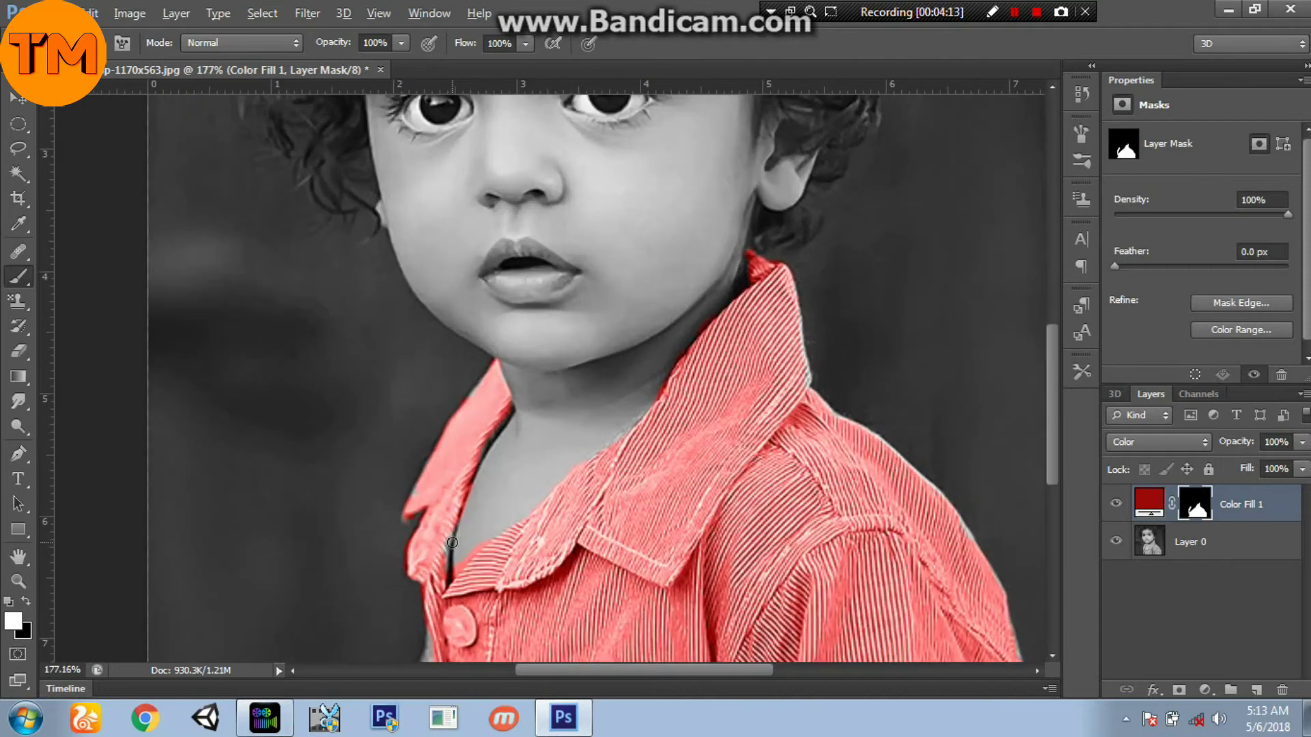
left_click_drag(444, 545, 437, 590)
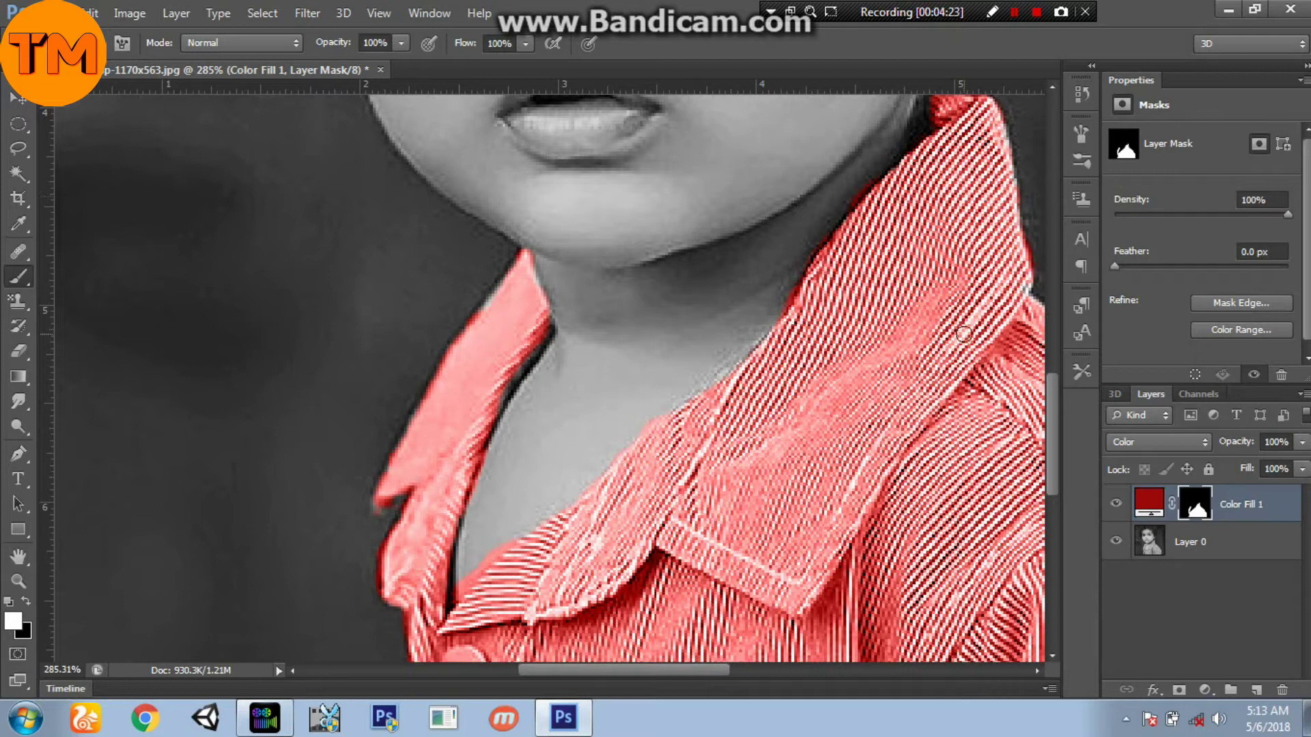
scroll(963, 334, "down", 5)
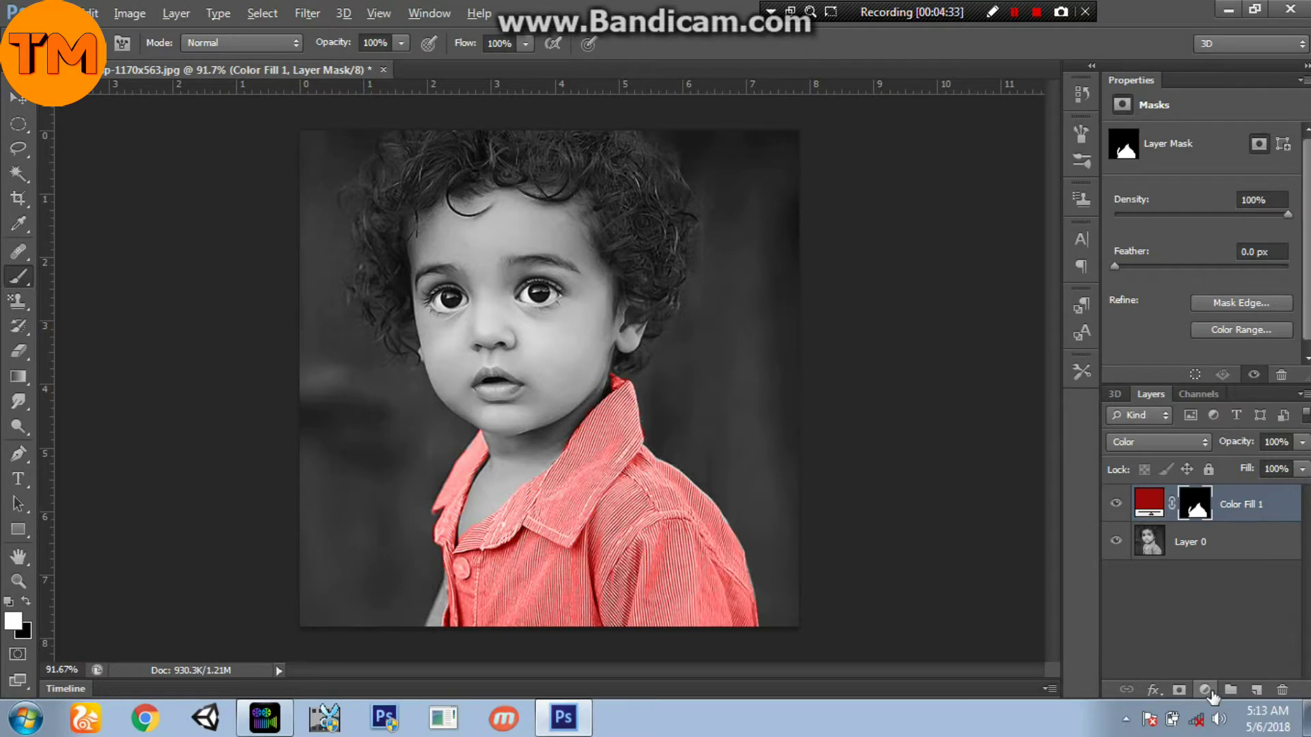
left_click(1014, 12)
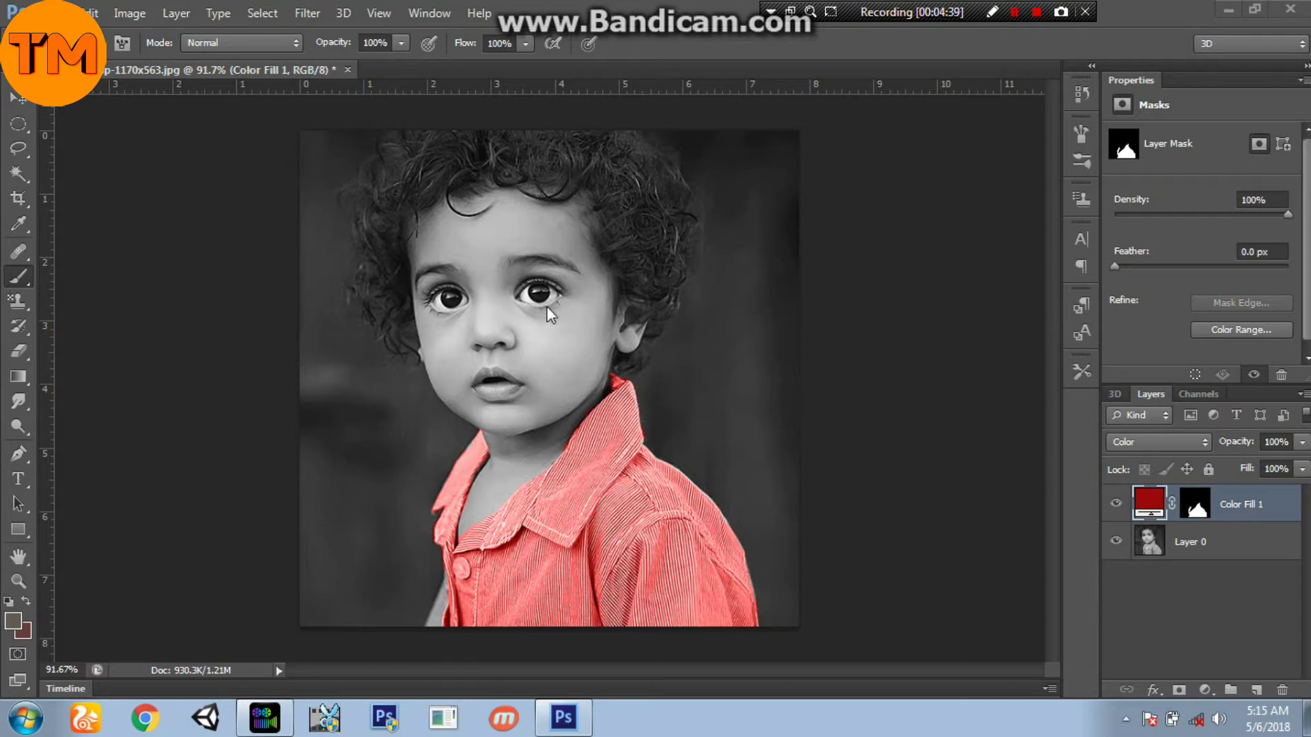
- Add a Color Balance adjustment layer with midtones at Cyan-Red +100, Magenta-Green -10 and Yellow-Blue -100
left_click(1211, 694)
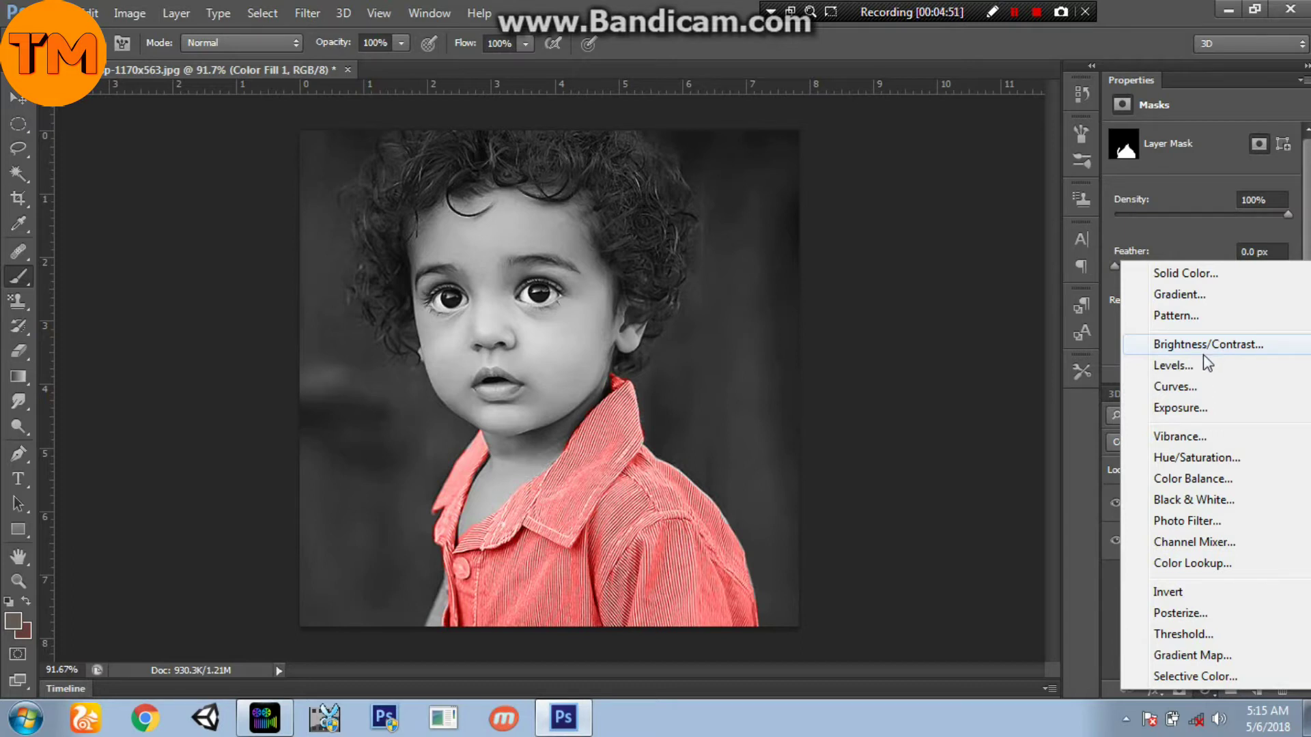
left_click(1234, 473)
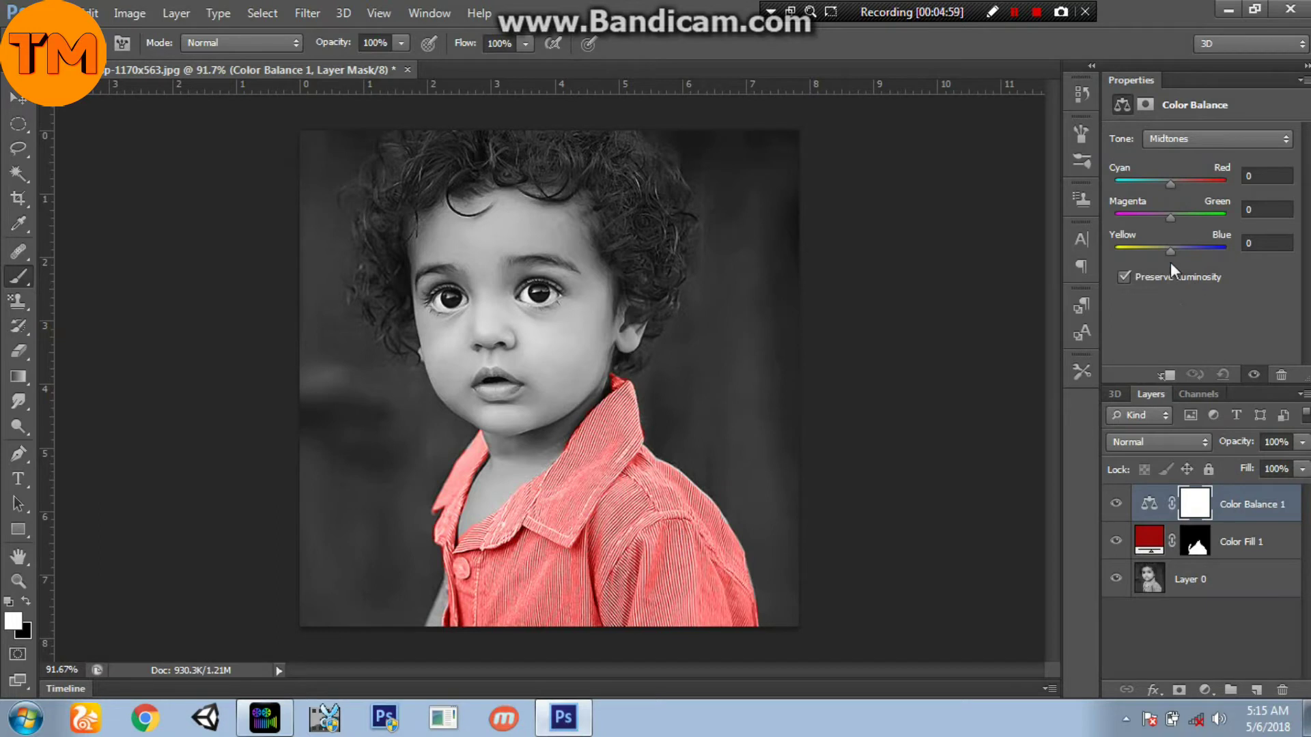
left_click_drag(1173, 251, 1076, 264)
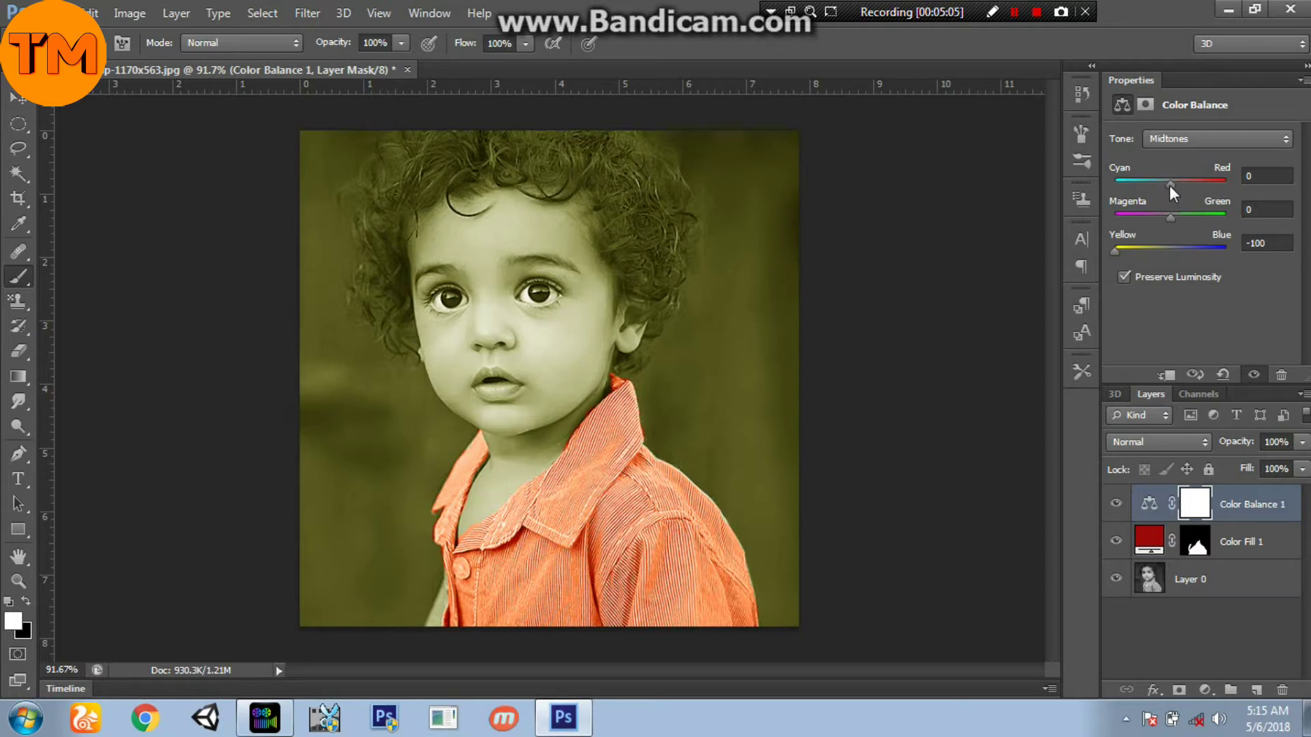
left_click_drag(1170, 185, 1235, 177)
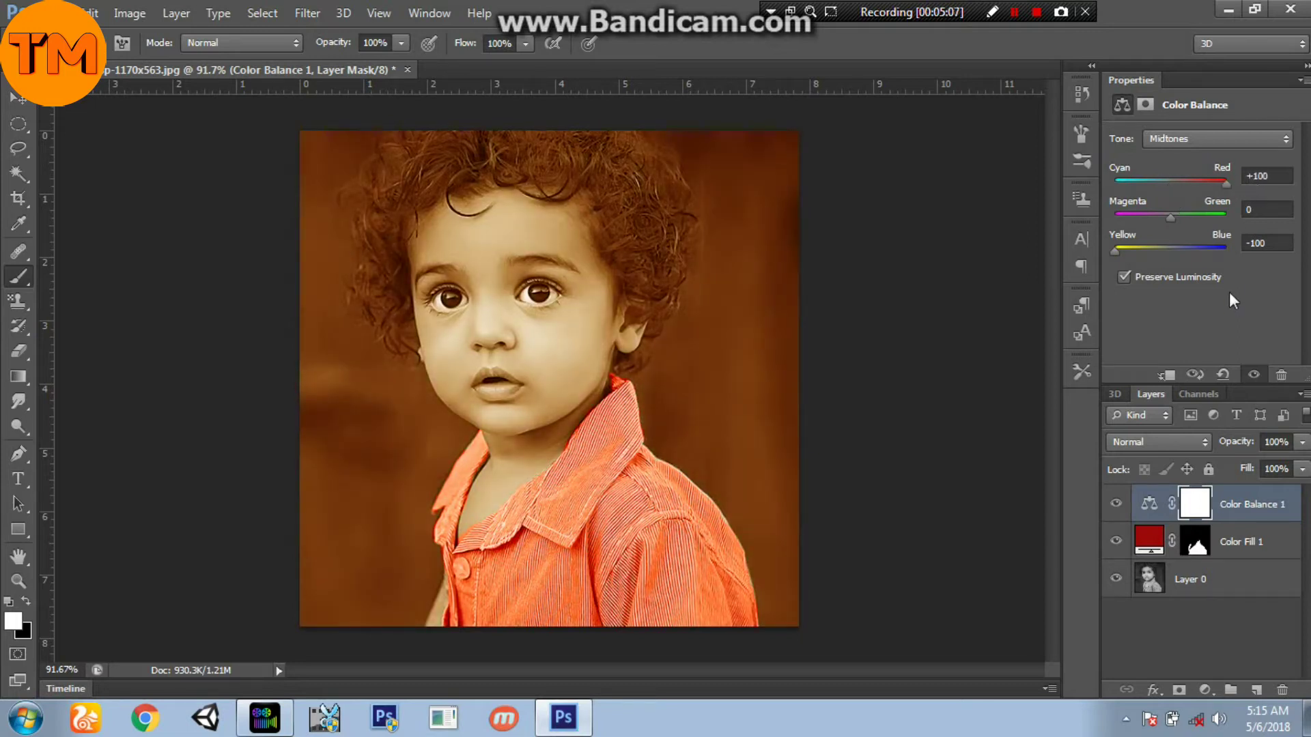
mouse_move(1170, 218)
left_mouse_down()
mouse_move(1141, 220)
mouse_move(1156, 222)
left_mouse_up()
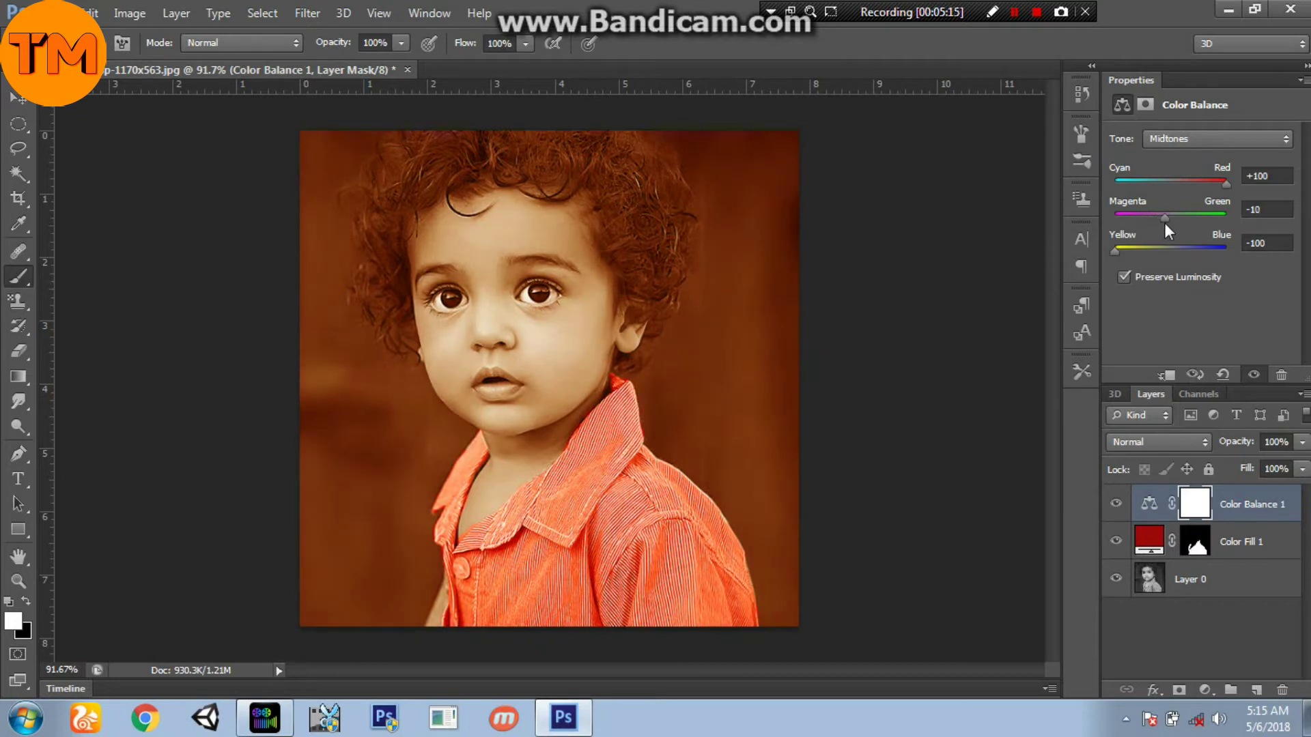
- Invert the Color Balance layer's mask to black so the adjustment is hidden everywhere
left_click_drag(1164, 222, 1162, 224)
left_click(1196, 505)
left_click_drag(1203, 516, 1201, 516)
key("ctrl+i")
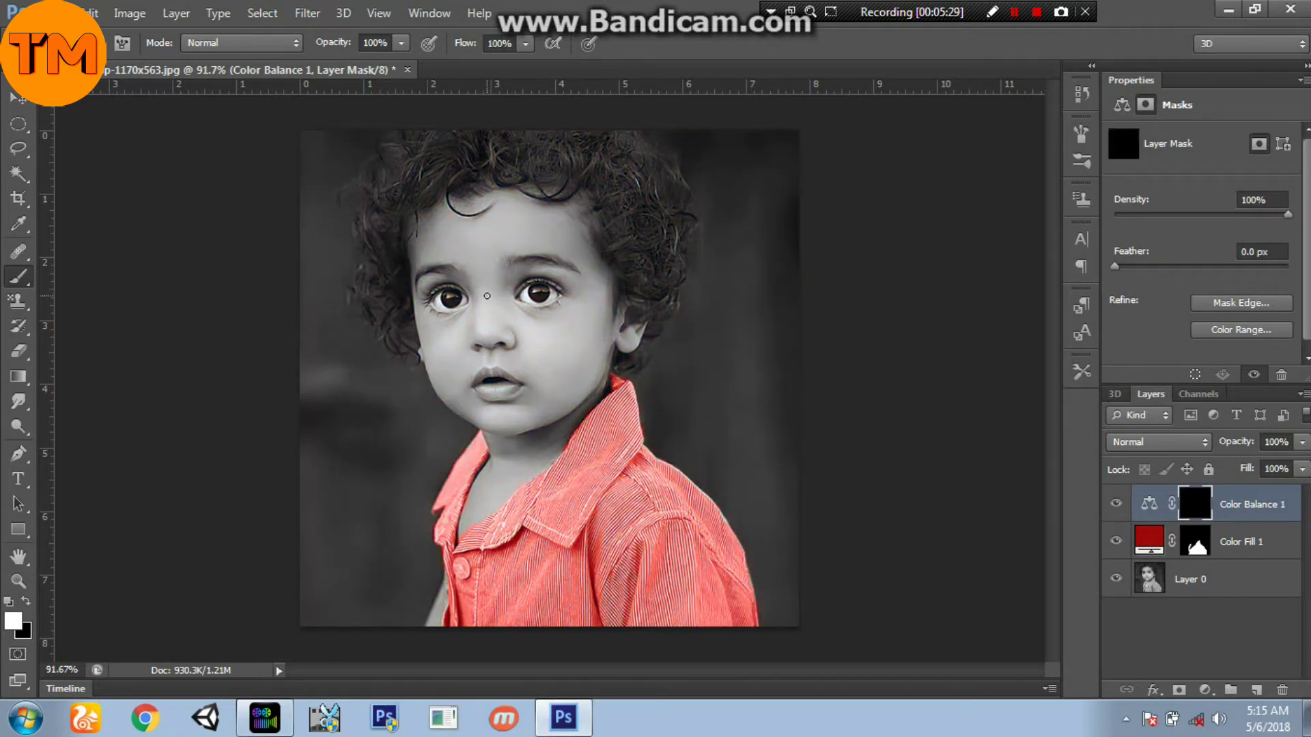
- Enlarge the brush and paint white on the Color Balance mask over the chin, upper neck and near cheek
key("bracketright")
key("bracketright")
key("bracketright")
key("bracketright")
key("bracketright")
key("bracketright")
key("bracketright")
key("bracketleft")
key("bracketleft")
key("bracketleft")
key("bracketleft")
mouse_move(515, 441)
left_mouse_down()
mouse_move(502, 449)
mouse_move(543, 432)
left_mouse_up()
mouse_move(579, 371)
left_mouse_down()
mouse_move(537, 437)
mouse_move(585, 342)
mouse_move(559, 382)
left_mouse_up()
- Reveal the skin tone around the mouth, along the near cheek and over the ear with a smaller brush
scroll(565, 374, "up", 8)
mouse_move(526, 302)
left_mouse_down()
mouse_move(565, 314)
mouse_move(565, 340)
mouse_move(633, 223)
mouse_move(630, 284)
mouse_move(660, 232)
mouse_move(655, 281)
mouse_move(721, 238)
mouse_move(724, 275)
mouse_move(664, 317)
mouse_move(637, 399)
mouse_move(542, 530)
mouse_move(499, 453)
mouse_move(533, 387)
mouse_move(417, 487)
mouse_move(528, 418)
mouse_move(424, 481)
mouse_move(436, 476)
mouse_move(394, 472)
left_mouse_up()
scroll(394, 472, "up", 2)
scroll(393, 473, "up", 4)
key("bracketleft")
key("bracketleft")
key("bracketleft")
key("bracketleft")
key("bracketleft")
key("bracketleft")
mouse_move(483, 438)
left_mouse_down()
mouse_move(411, 432)
mouse_move(363, 404)
mouse_move(339, 361)
mouse_move(337, 343)
mouse_move(396, 264)
mouse_move(374, 282)
mouse_move(447, 258)
mouse_move(575, 327)
mouse_move(484, 276)
mouse_move(426, 272)
mouse_move(460, 225)
left_mouse_up()
scroll(395, 283, "down", 4)
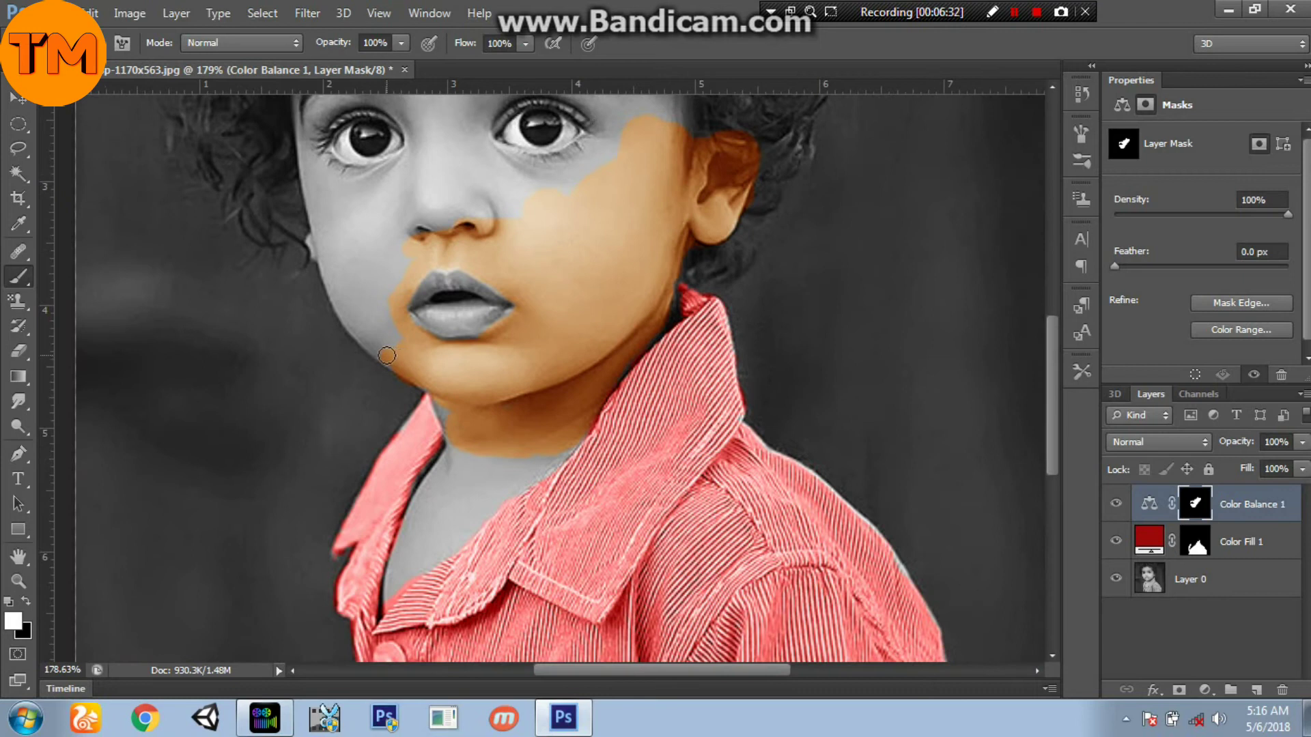
- Paint the skin tone along the far jawline and cheek edge, keeping the dark background uncoloured
scroll(374, 346, "up", 3)
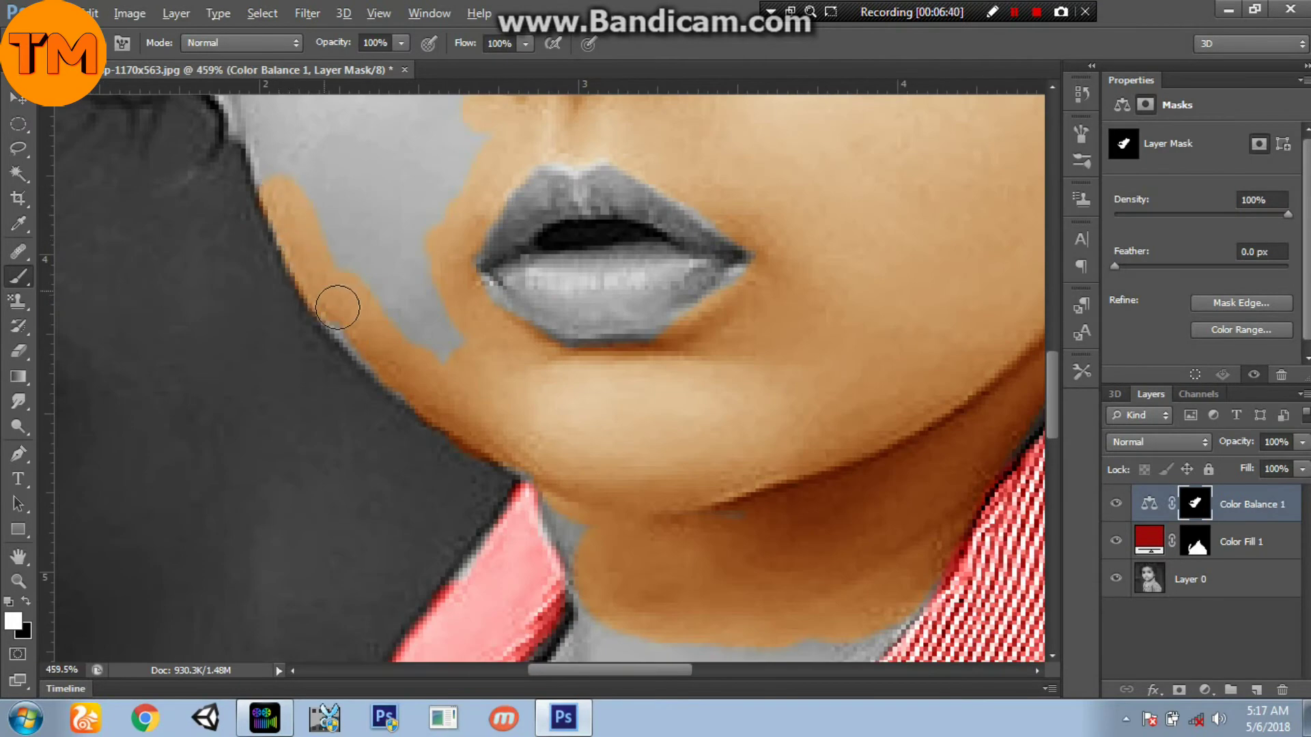
scroll(482, 357, "up", 1)
left_click_drag(481, 357, 601, 437)
mouse_move(447, 123)
left_mouse_down()
mouse_move(475, 289)
mouse_move(512, 389)
left_mouse_up()
- Cover the far cheek, nose and forehead up to the hairline with skin tone using a larger brush, leaving out eyes and lips
key("bracketright")
key("bracketright")
key("bracketright")
key("bracketright")
mouse_move(557, 304)
left_mouse_down()
mouse_move(582, 219)
mouse_move(667, 357)
mouse_move(591, 321)
mouse_move(667, 273)
left_mouse_up()
scroll(667, 273, "down", 3)
mouse_move(758, 243)
left_mouse_down()
mouse_move(538, 398)
mouse_move(546, 471)
left_mouse_up()
scroll(571, 430, "down", 3)
mouse_move(505, 289)
left_mouse_down()
mouse_move(516, 239)
mouse_move(571, 220)
mouse_move(456, 237)
mouse_move(400, 319)
mouse_move(522, 378)
mouse_move(602, 251)
mouse_move(494, 234)
mouse_move(697, 250)
mouse_move(740, 391)
mouse_move(672, 340)
mouse_move(663, 304)
mouse_move(711, 281)
mouse_move(705, 381)
mouse_move(628, 334)
mouse_move(548, 426)
left_mouse_up()
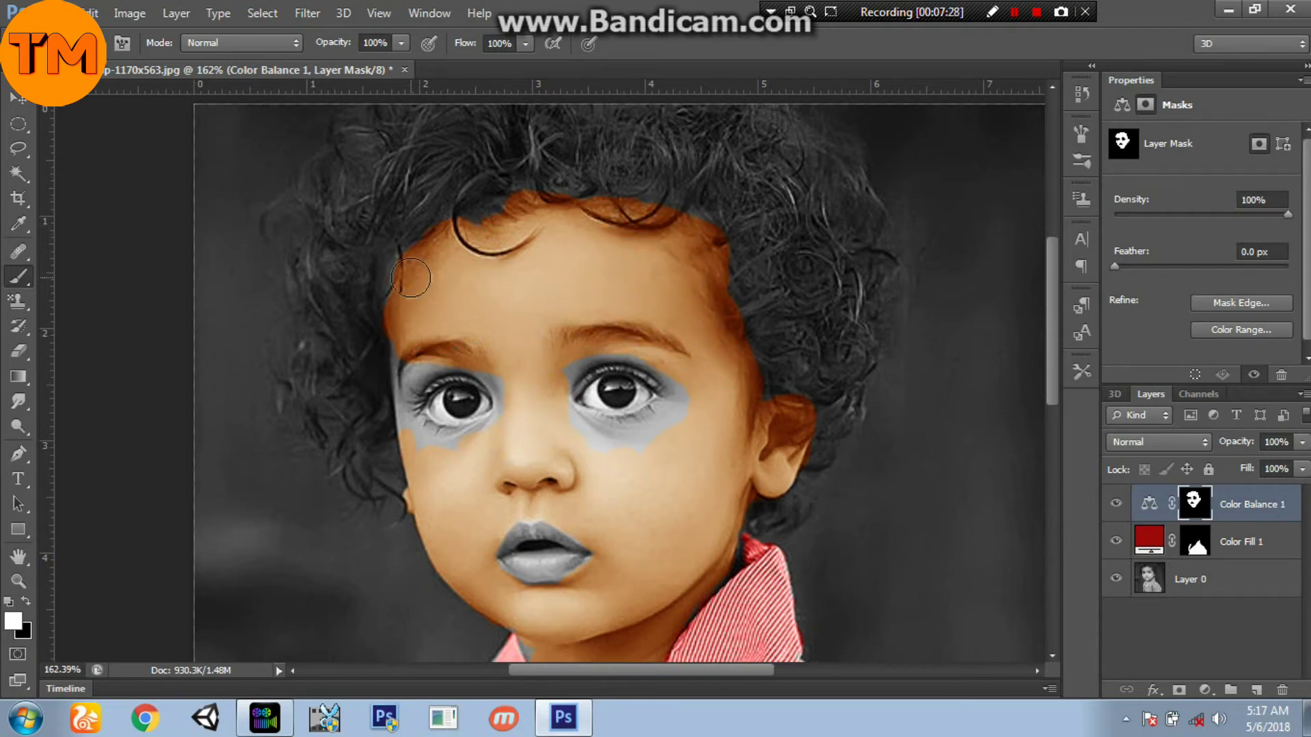
- Reveal the skin tone on the eyelids and under both eyes, leaving the eyeballs uncoloured
scroll(478, 378, "up", 3)
mouse_move(335, 375)
left_mouse_down()
mouse_move(306, 323)
mouse_move(312, 451)
mouse_move(333, 522)
mouse_move(347, 496)
mouse_move(353, 528)
mouse_move(381, 508)
mouse_move(503, 487)
mouse_move(426, 502)
mouse_move(357, 477)
mouse_move(328, 390)
mouse_move(353, 399)
mouse_move(469, 378)
mouse_move(527, 426)
mouse_move(338, 376)
mouse_move(867, 373)
mouse_move(806, 359)
mouse_move(682, 370)
mouse_move(671, 404)
mouse_move(790, 347)
mouse_move(654, 380)
mouse_move(660, 440)
left_mouse_up()
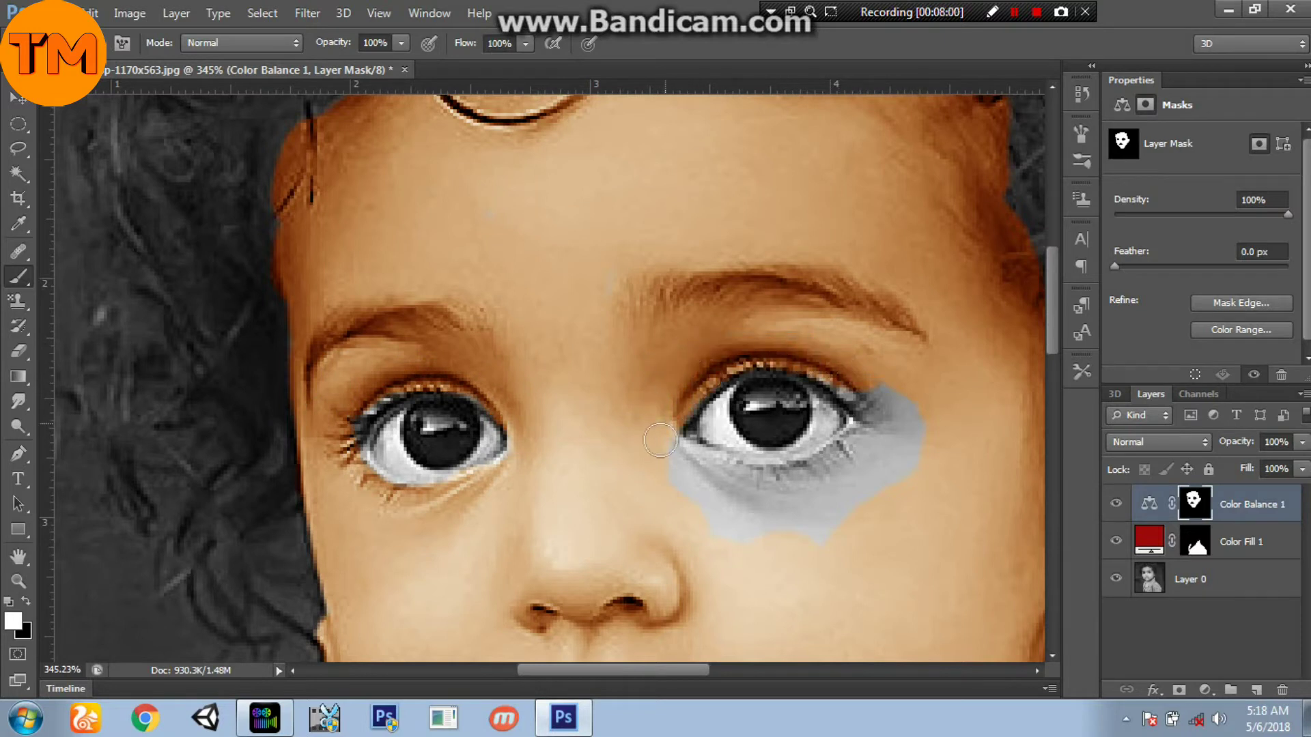
mouse_move(808, 479)
left_mouse_down()
mouse_move(876, 406)
mouse_move(728, 504)
mouse_move(830, 540)
left_mouse_up()
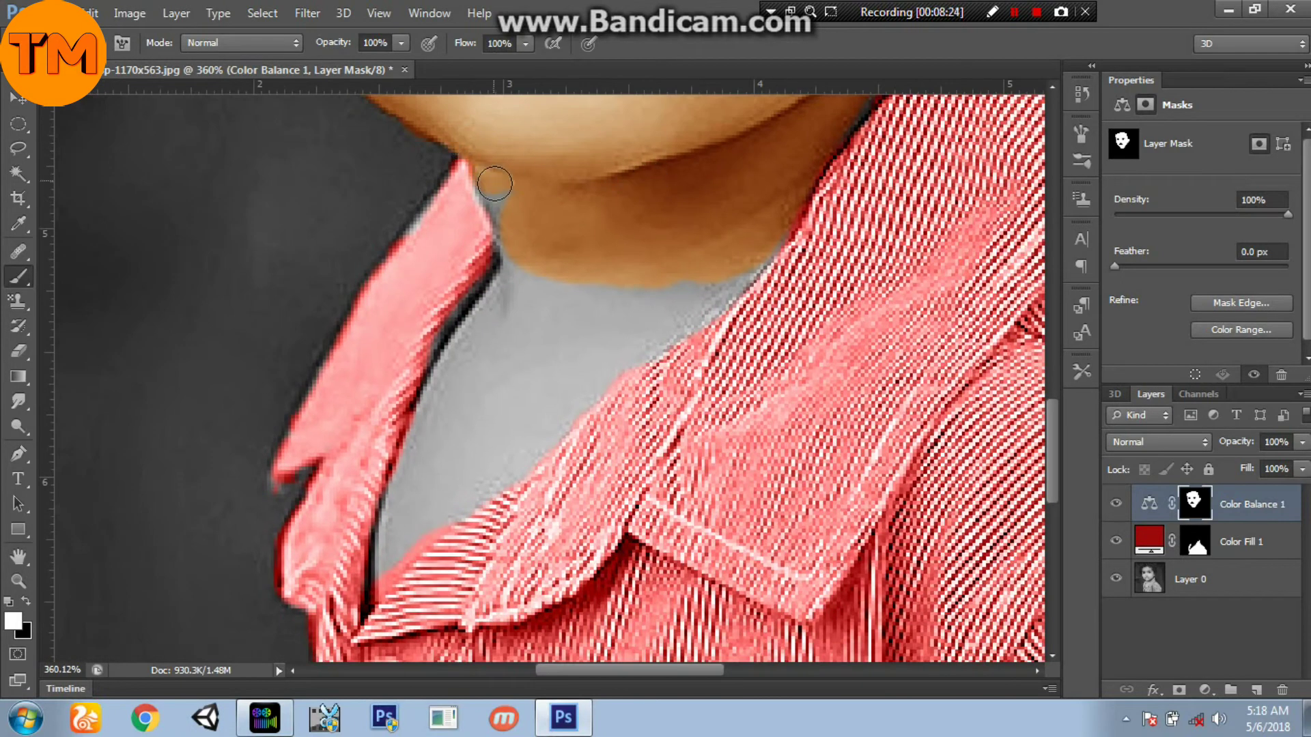
- Paint the skin tone over the neck inside the collar and the strip of arm beside the shirt's front edge
mouse_move(494, 183)
left_mouse_down()
mouse_move(520, 259)
mouse_move(488, 319)
mouse_move(490, 350)
mouse_move(415, 460)
mouse_move(456, 427)
mouse_move(560, 398)
mouse_move(716, 266)
mouse_move(764, 244)
mouse_move(706, 304)
mouse_move(674, 300)
mouse_move(604, 379)
mouse_move(662, 297)
mouse_move(575, 399)
mouse_move(489, 477)
mouse_move(497, 440)
mouse_move(389, 559)
mouse_move(432, 453)
left_mouse_up()
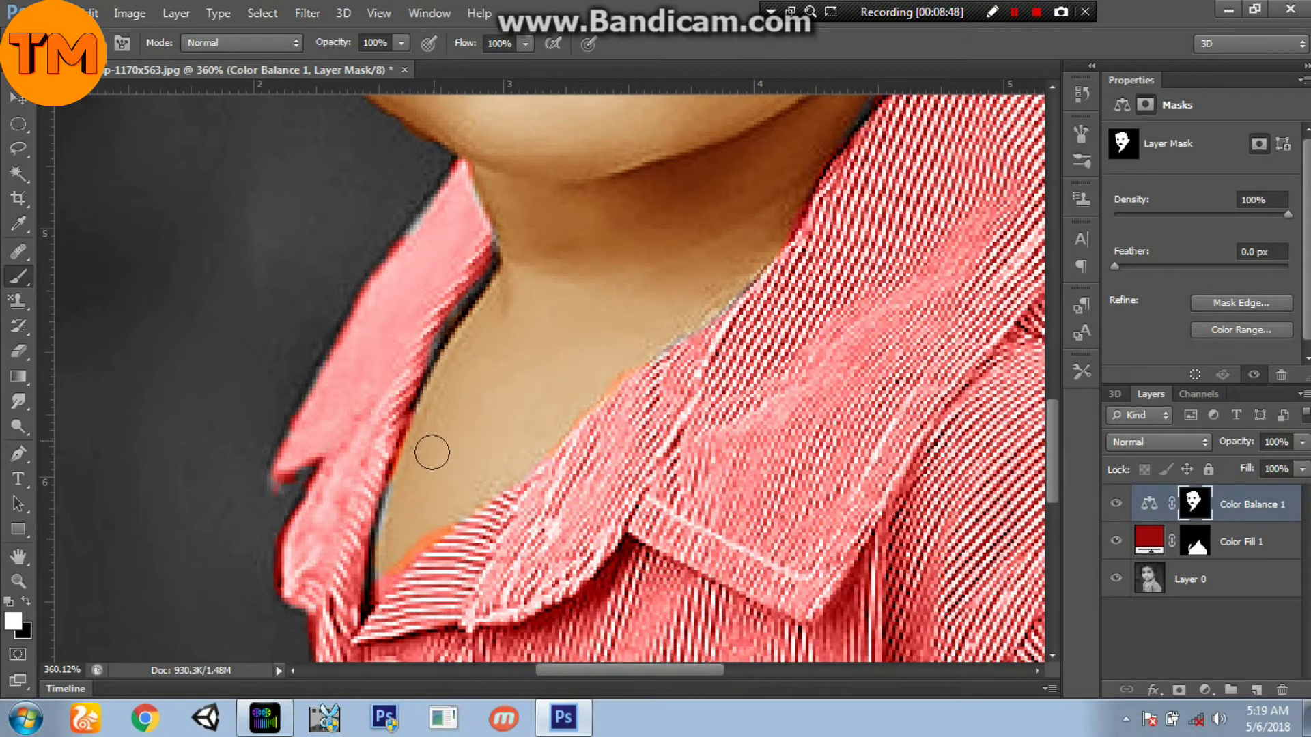
scroll(655, 357, "down", 5)
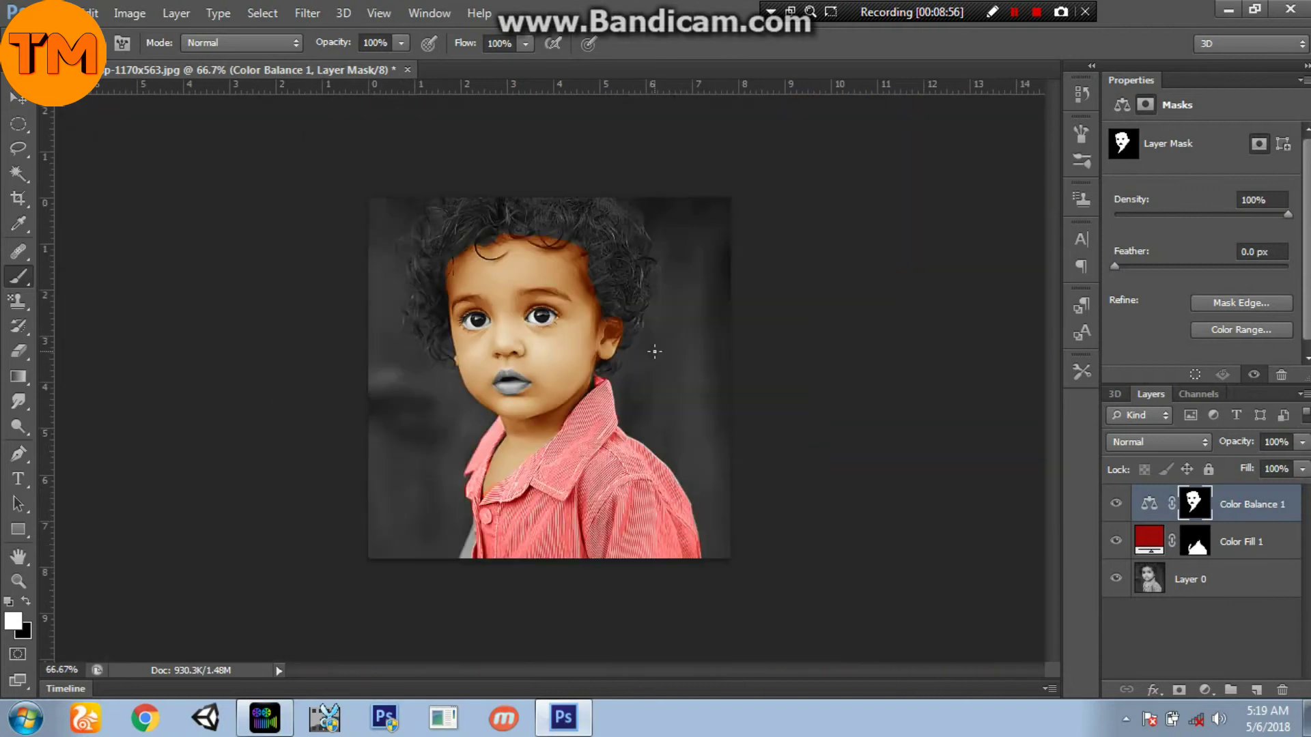
scroll(478, 505, "up", 4)
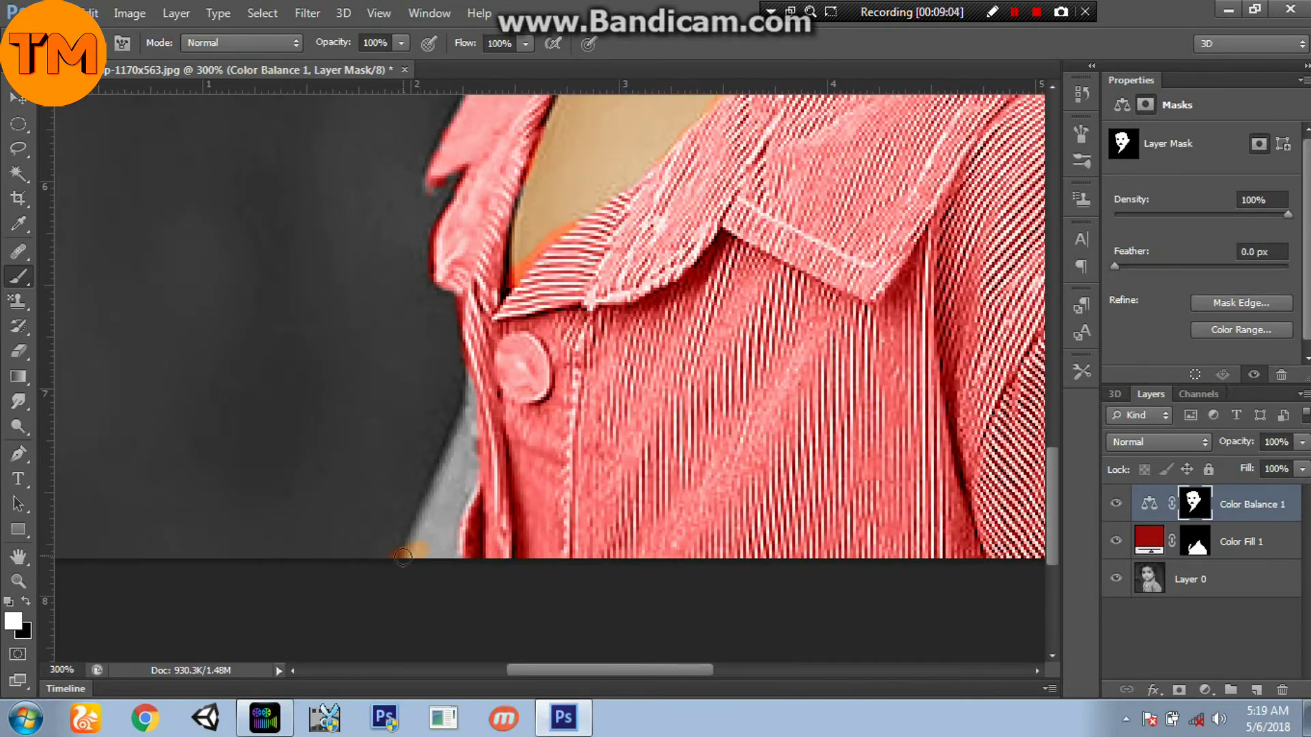
left_click_drag(470, 454, 449, 541)
scroll(566, 463, "down", 4)
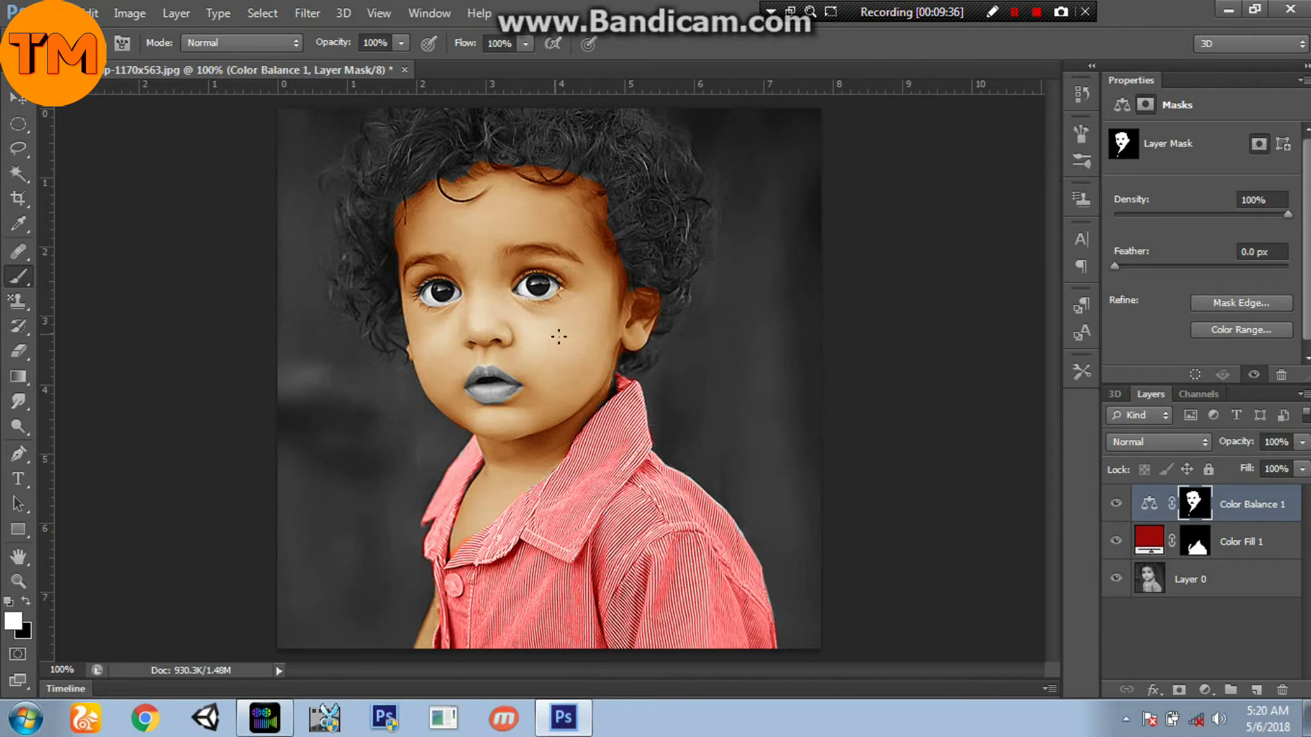
scroll(383, 235, "up", 3)
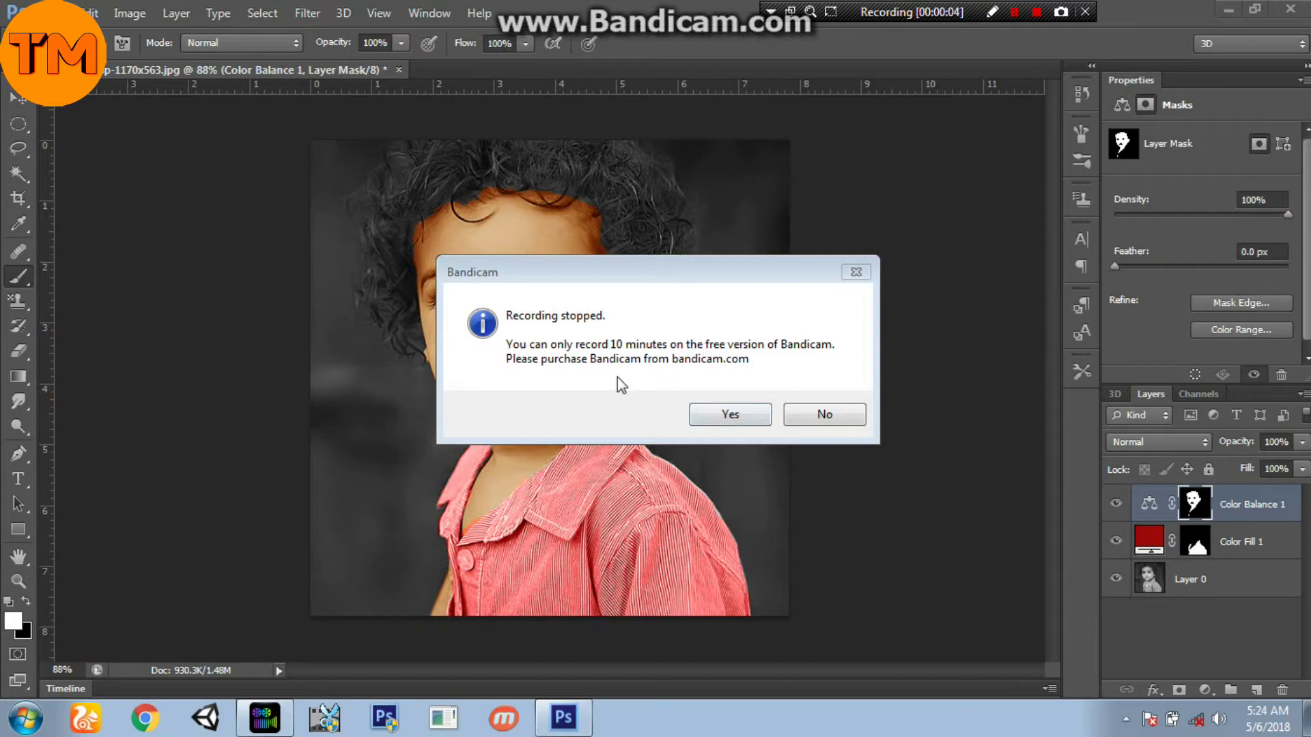
left_click(823, 415)
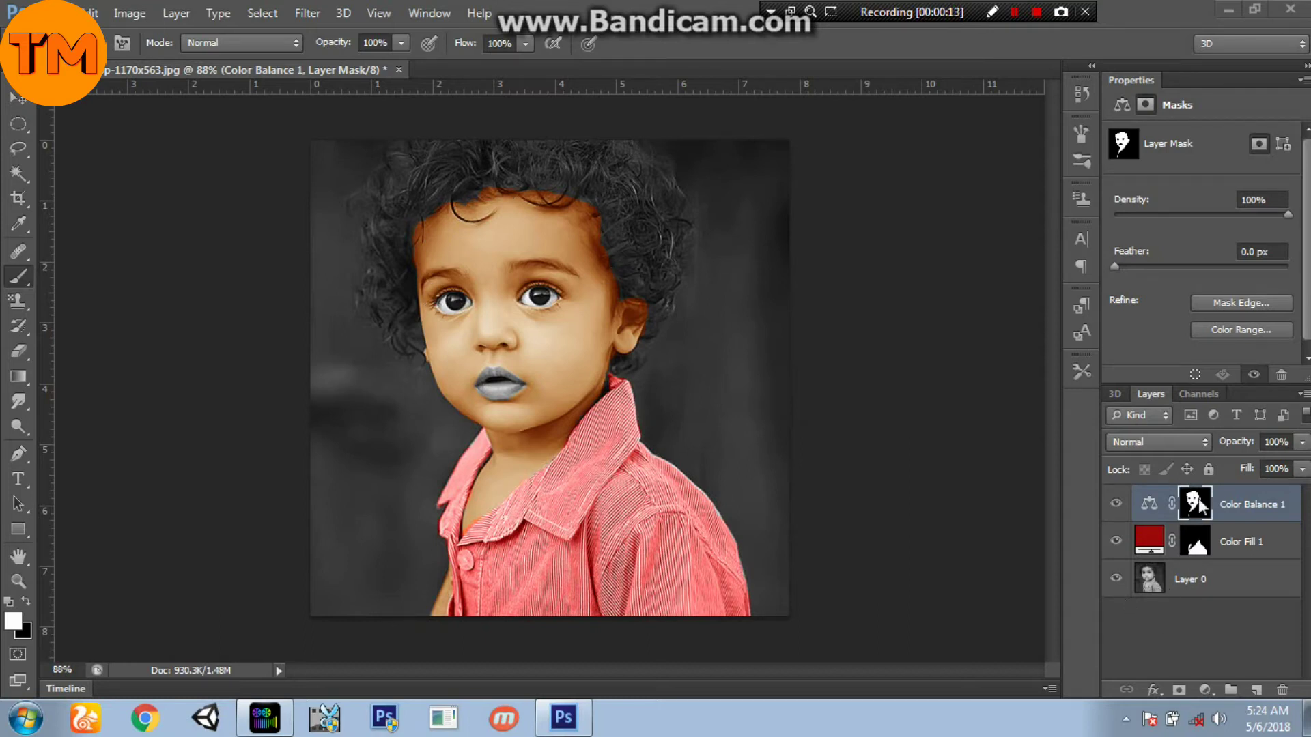
- Adjust the Color Balance layer's Blend If sliders for this layer and the underlying layer's shadows in Blending Options
right_click(1255, 509)
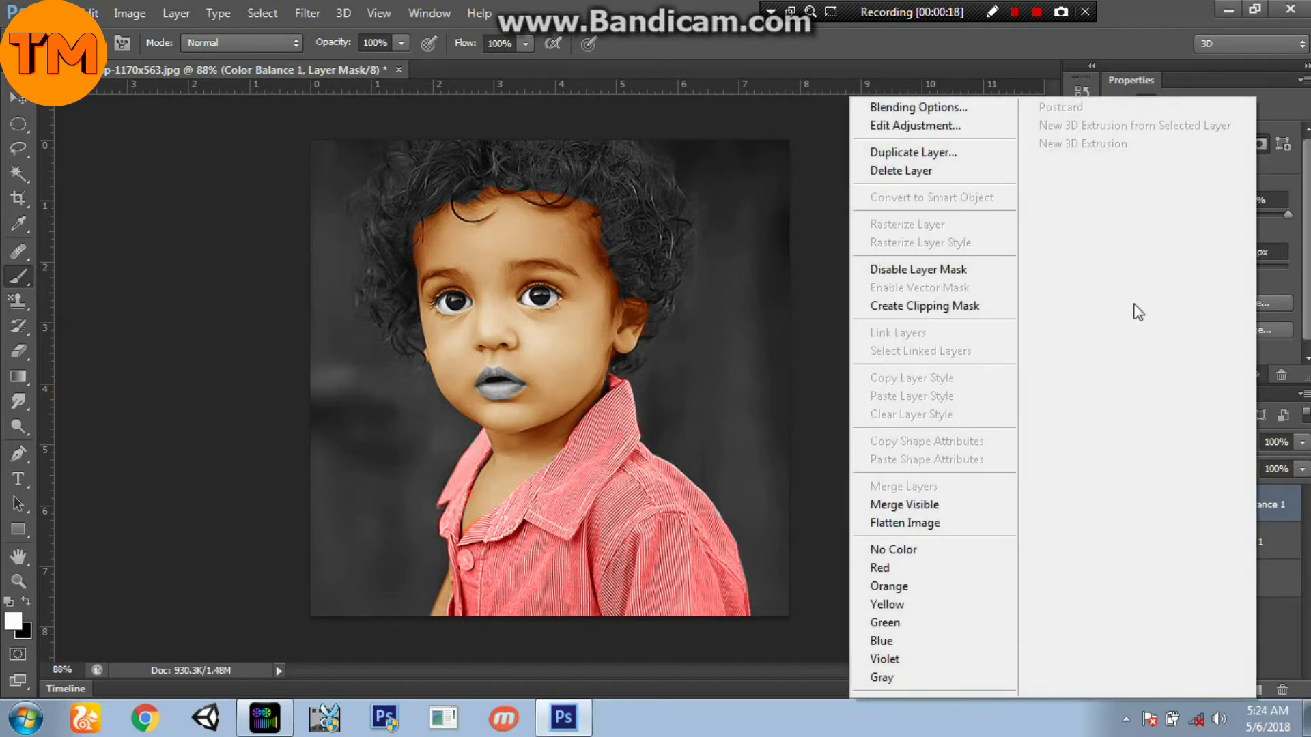
left_click(949, 111)
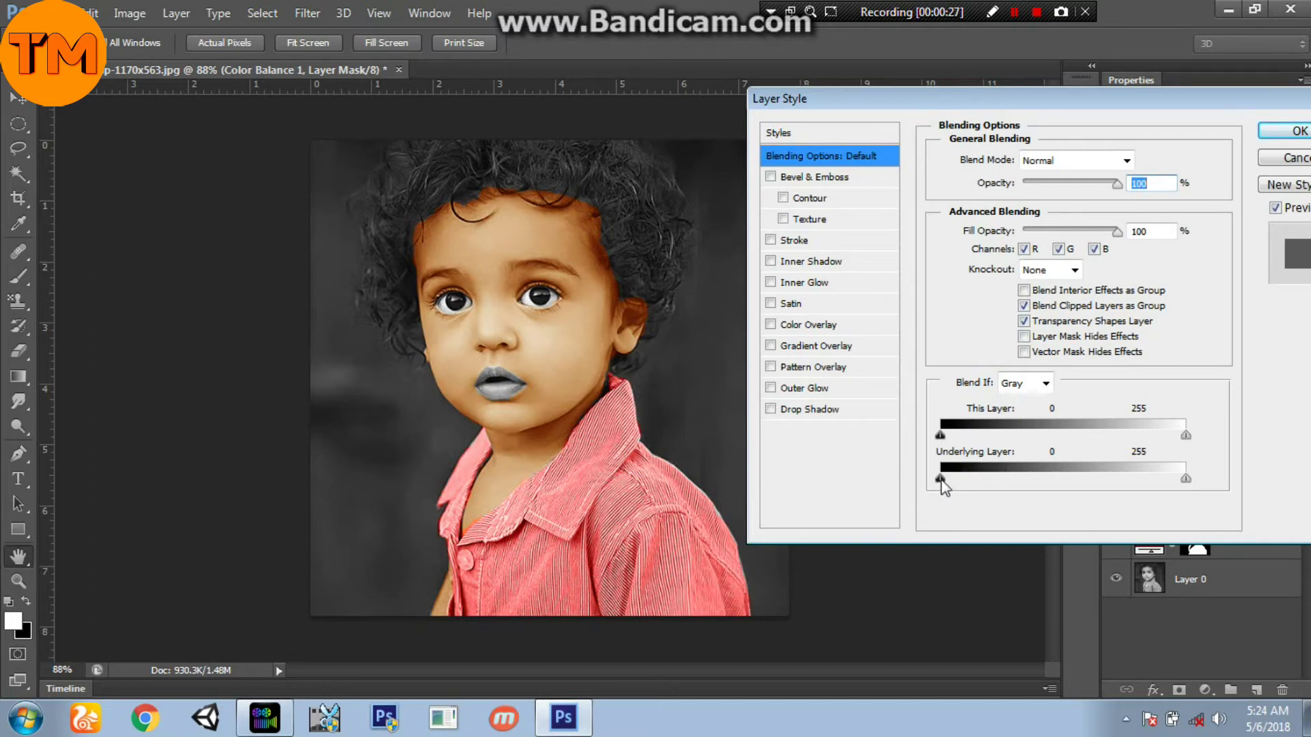
left_click_drag(941, 479, 960, 484)
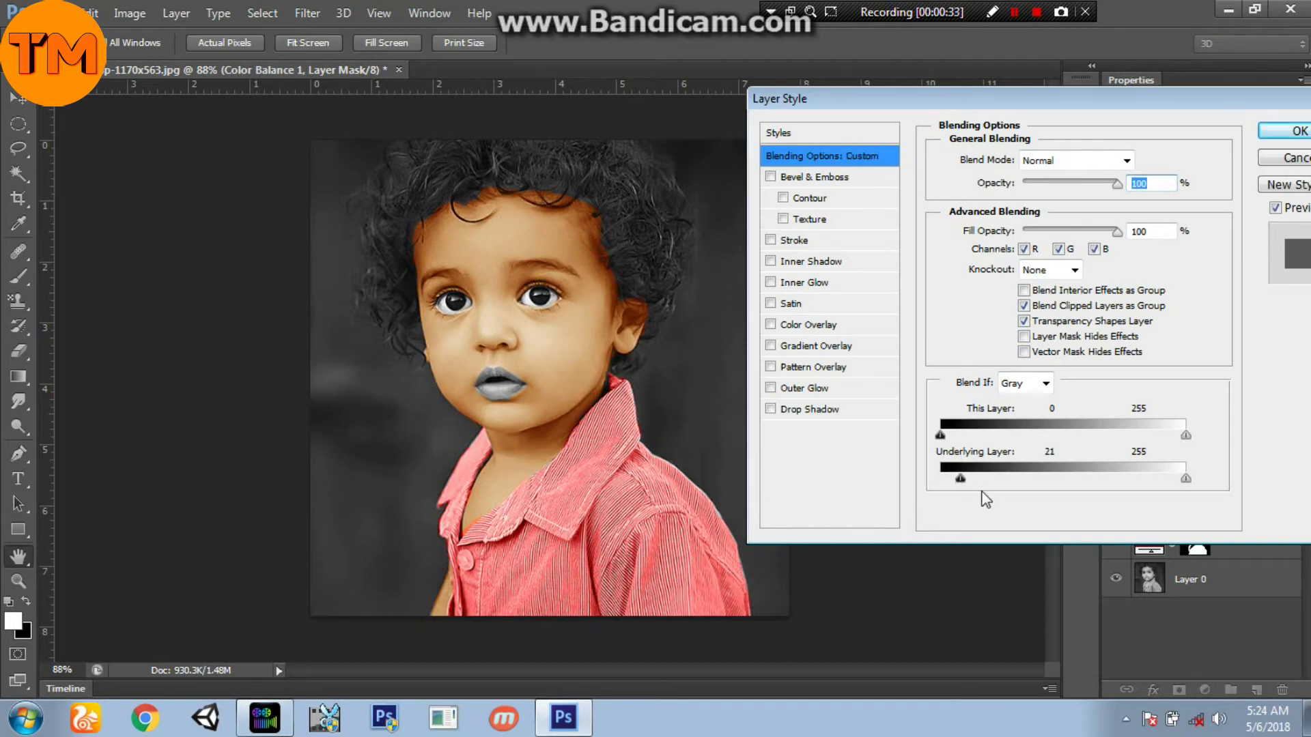
mouse_move(1186, 480)
left_mouse_down()
mouse_move(1095, 472)
mouse_move(1188, 472)
left_mouse_up()
mouse_move(960, 478)
left_mouse_down()
mouse_move(942, 478)
mouse_move(950, 486)
left_mouse_up()
left_click_drag(945, 436, 948, 437)
left_click(1294, 131)
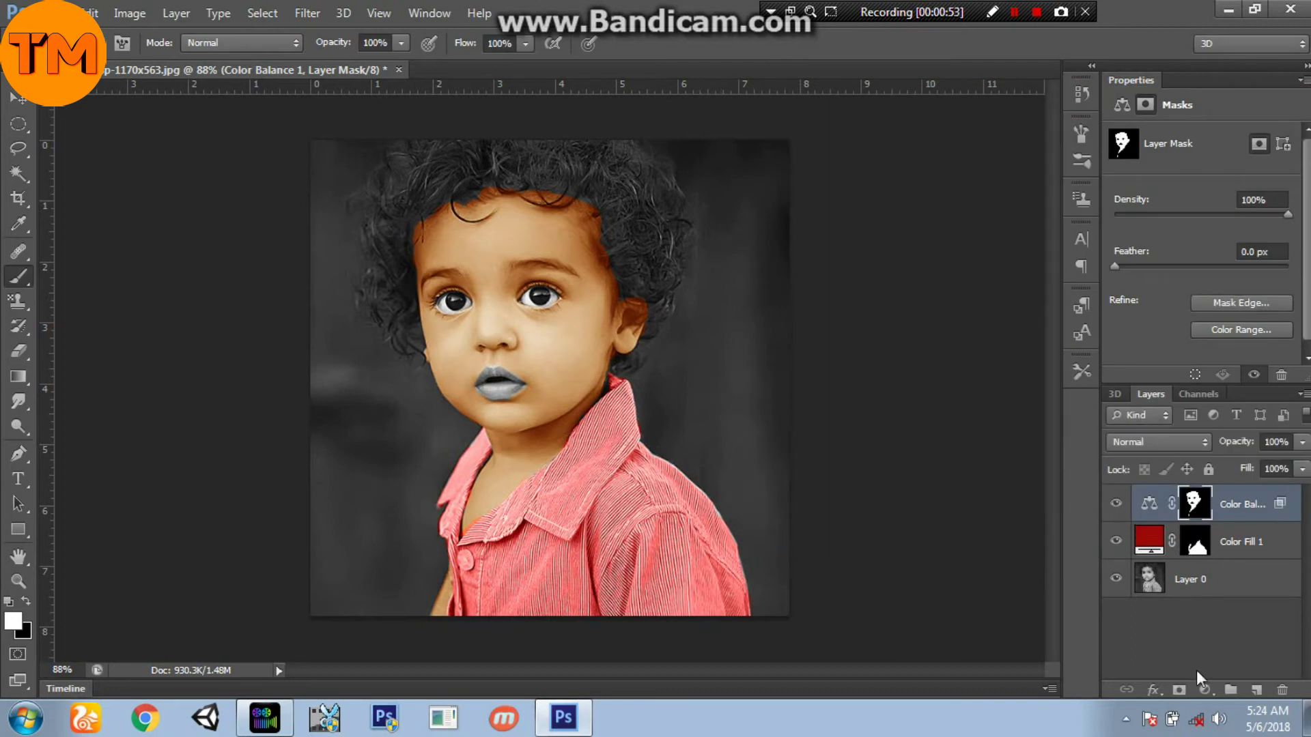
- Add a Solid Color fill layer in pink e859a3 above the Color Balance layer
left_click(1205, 689)
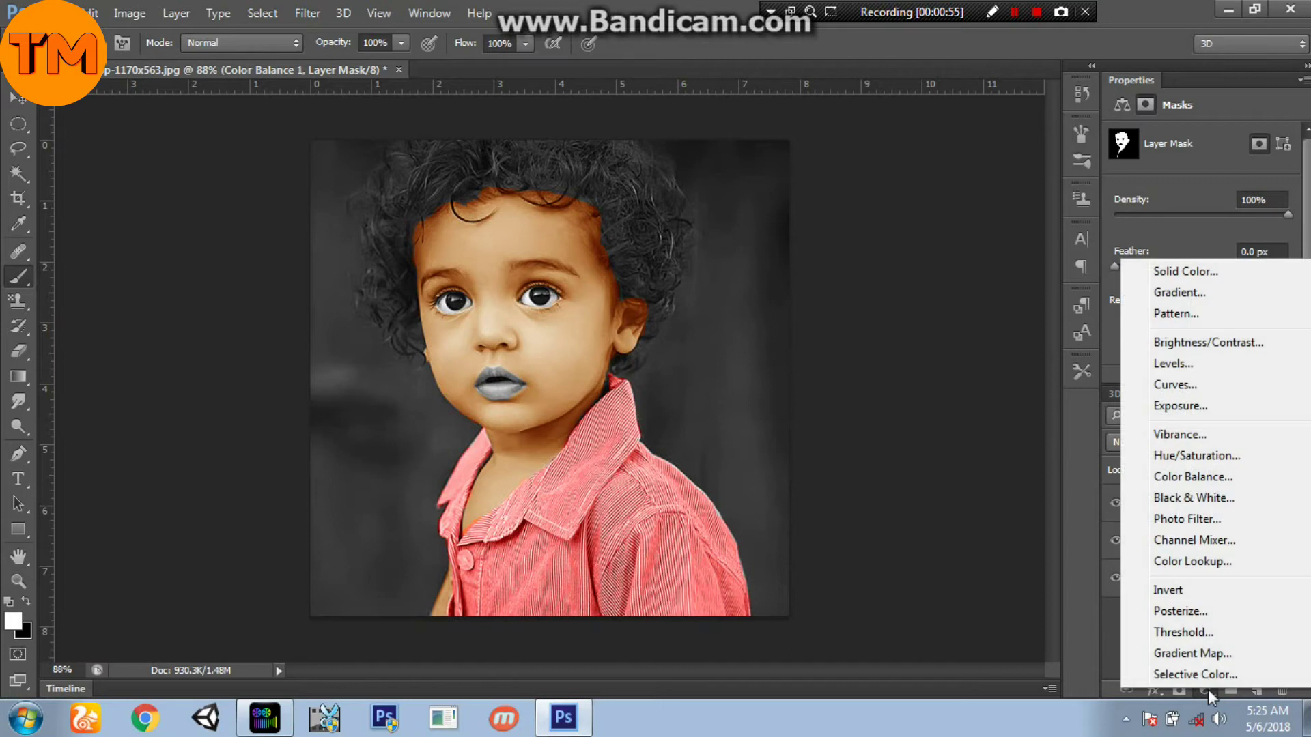
left_click(1191, 277)
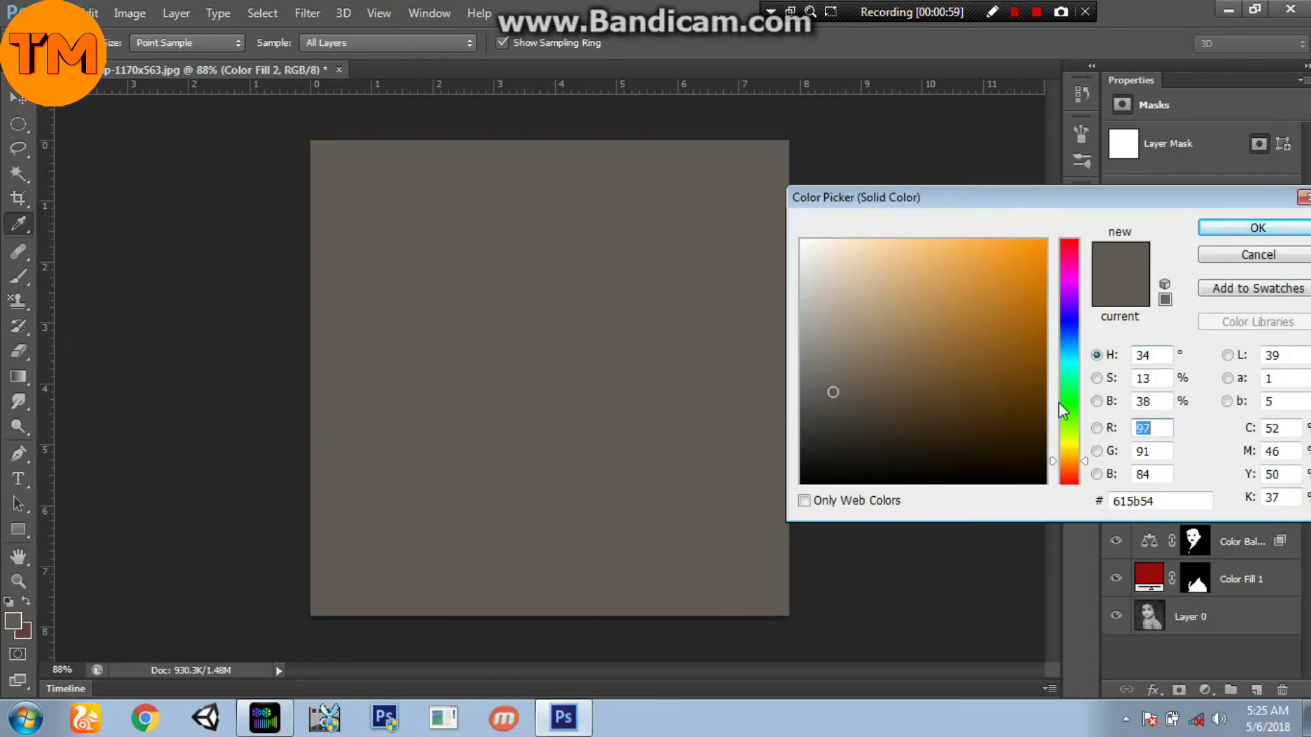
left_click(1067, 281)
left_click_drag(1068, 282, 1069, 271)
left_click(930, 278)
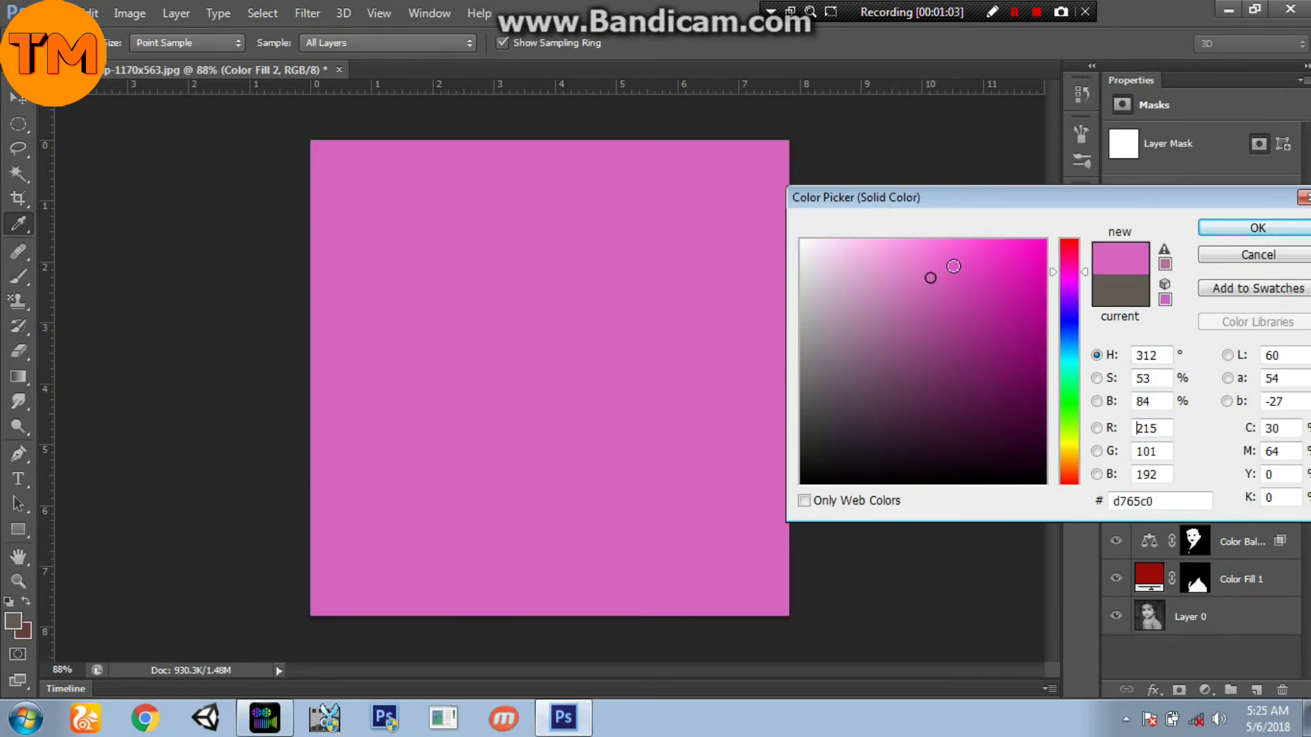
left_click(952, 262)
left_click(1067, 278)
left_click_drag(1068, 280, 1071, 260)
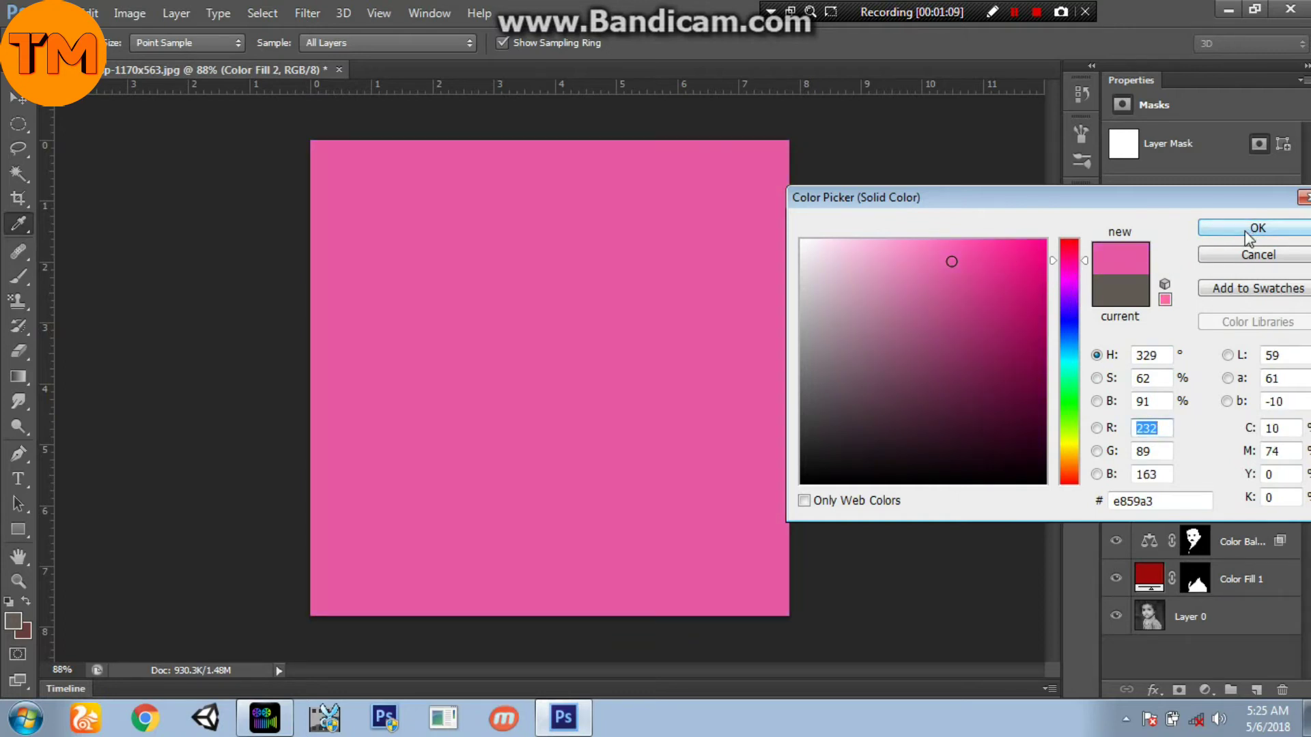
left_click(1220, 230)
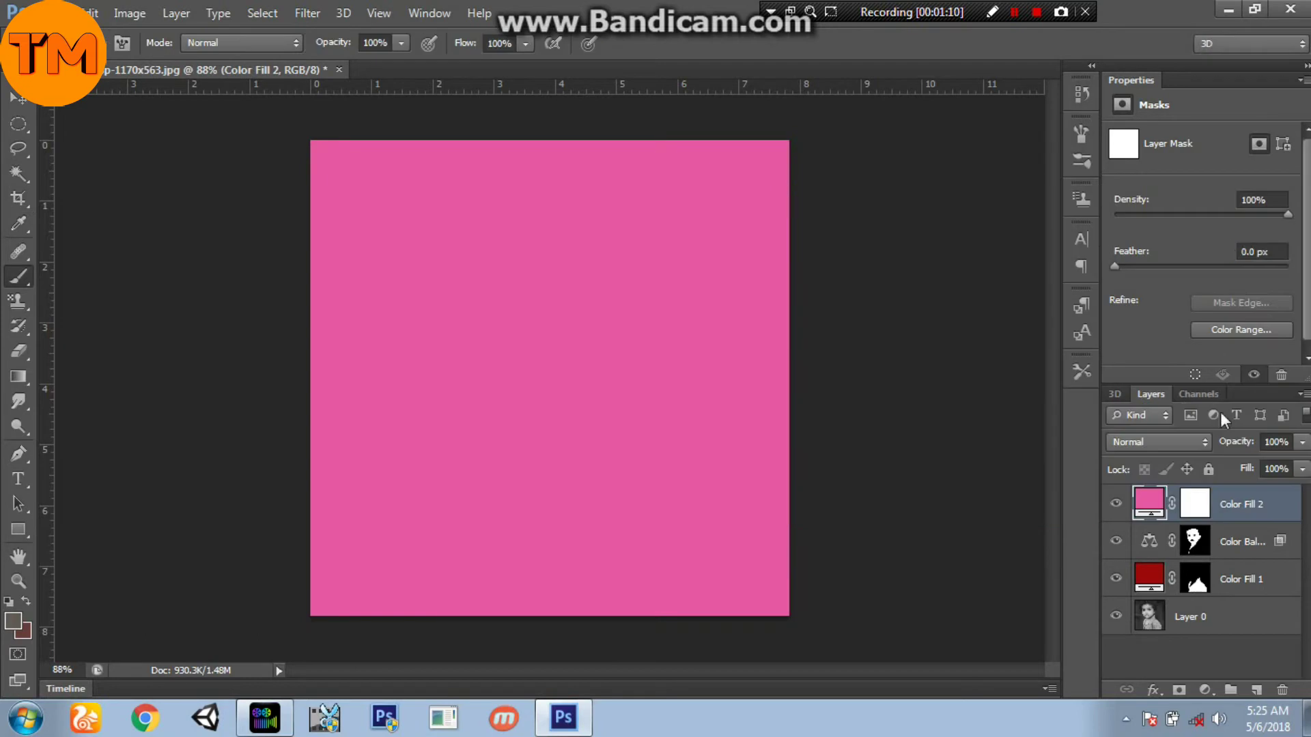
- Invert the pink fill layer's mask to black and set the layer's blend mode to Color
left_click(1200, 506)
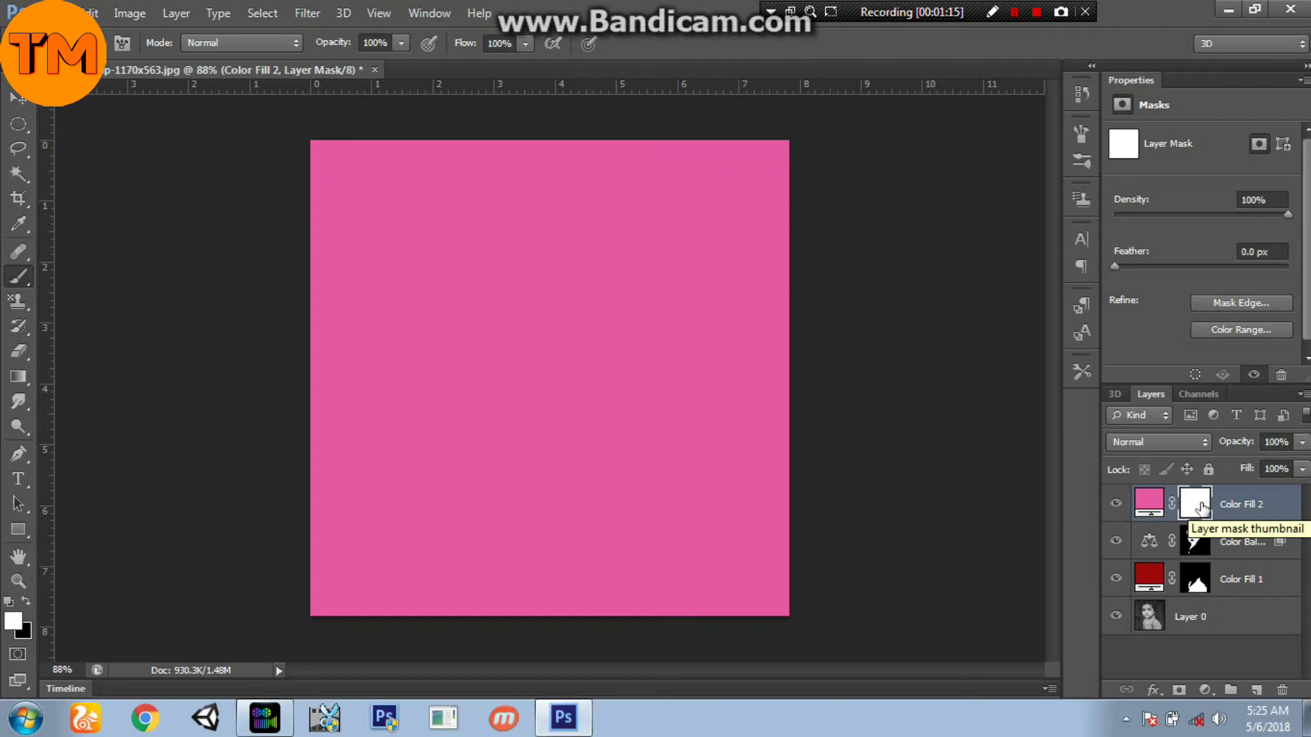
key("ctrl+i")
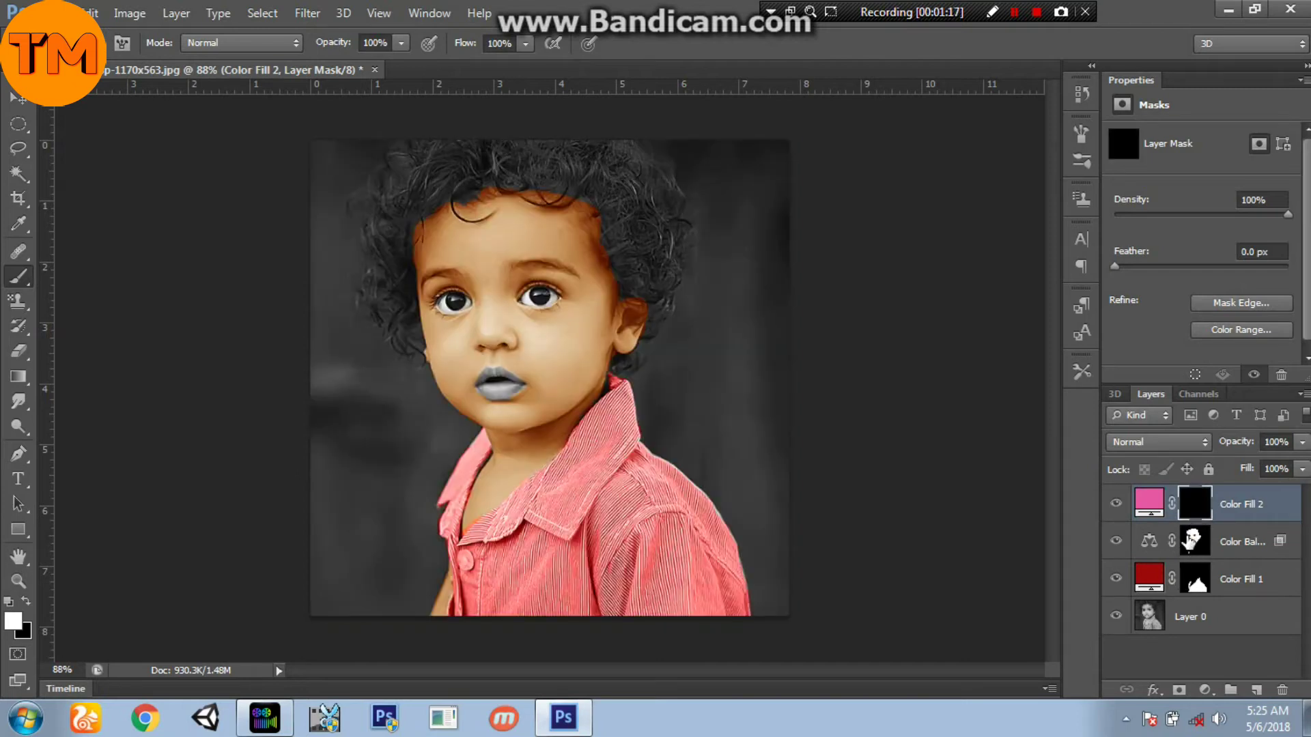
left_click(1202, 444)
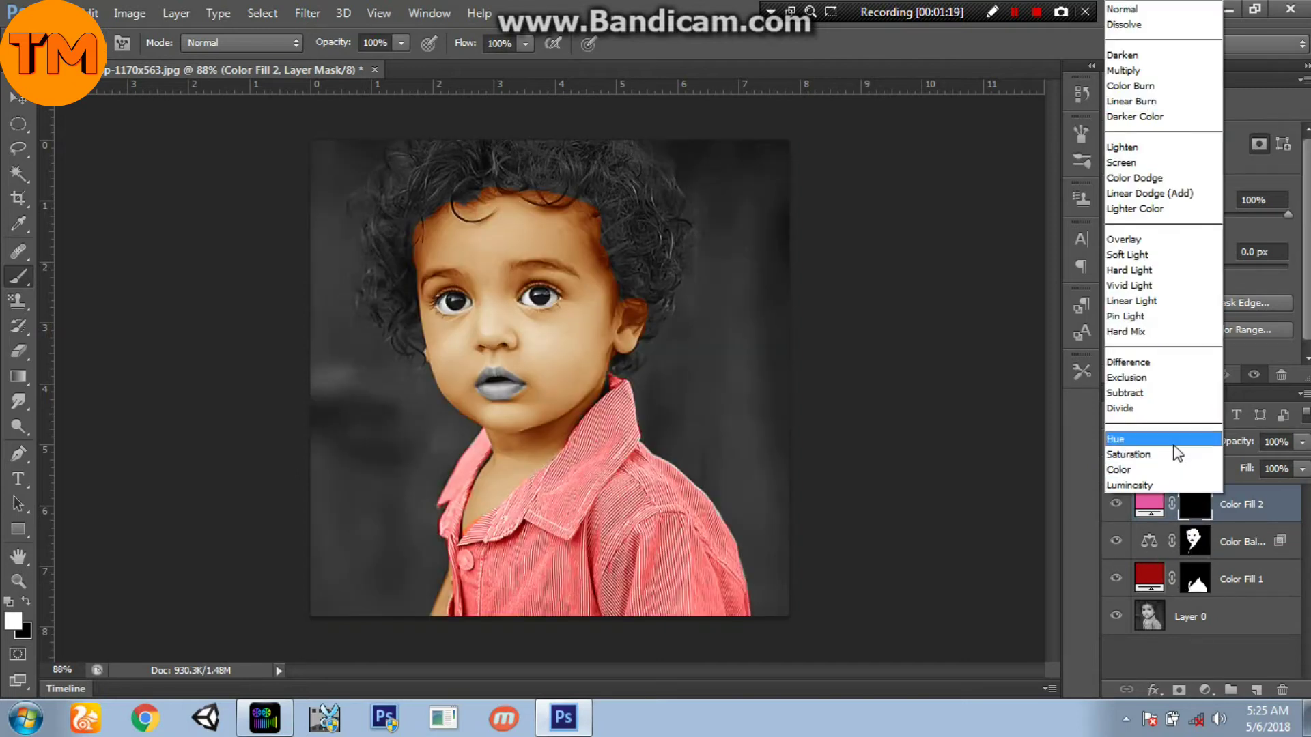
left_click(1173, 471)
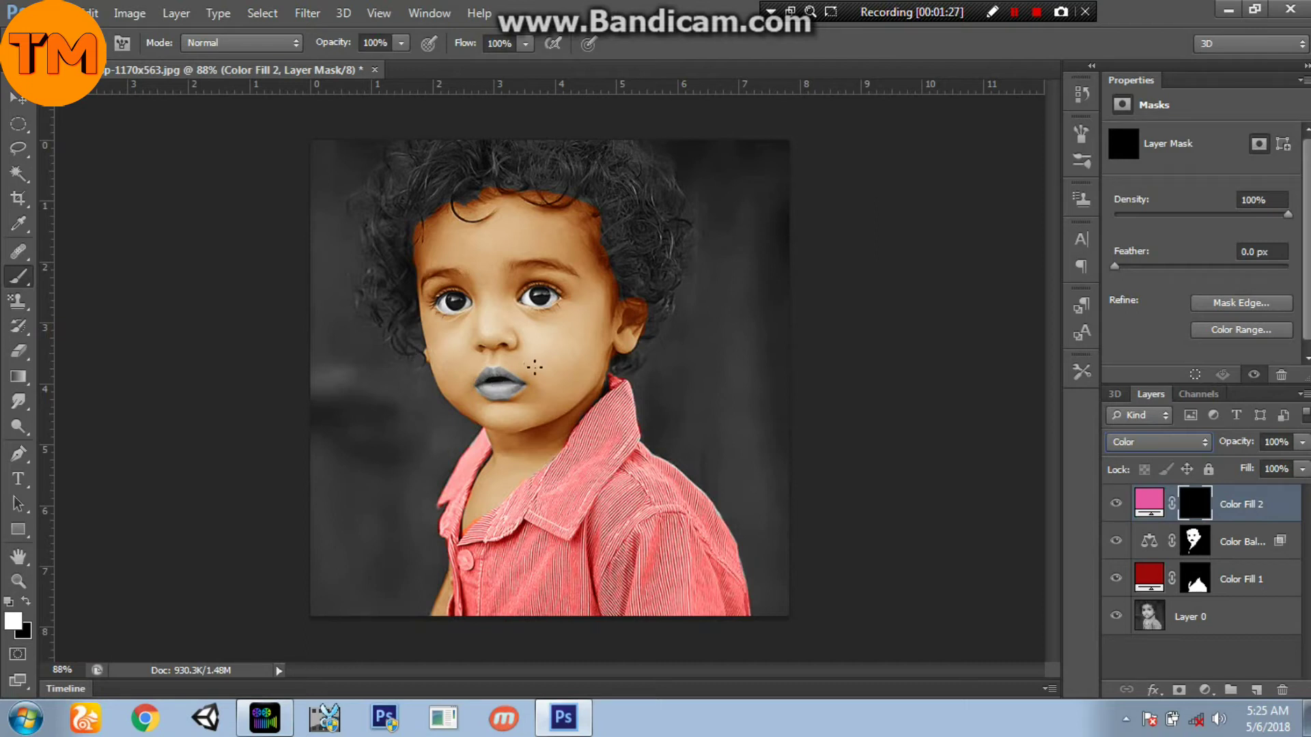
scroll(561, 377, "up", 1)
left_click(18, 251)
right_click(458, 297)
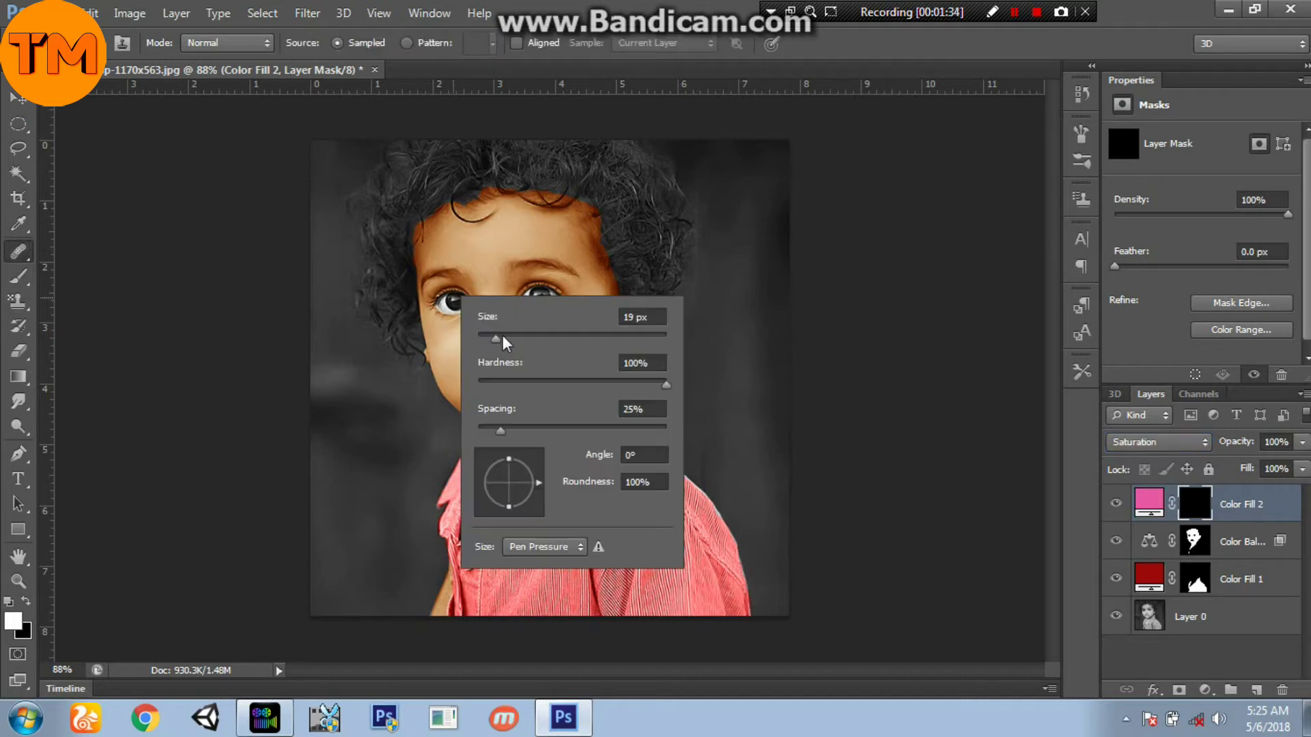
left_click(572, 242)
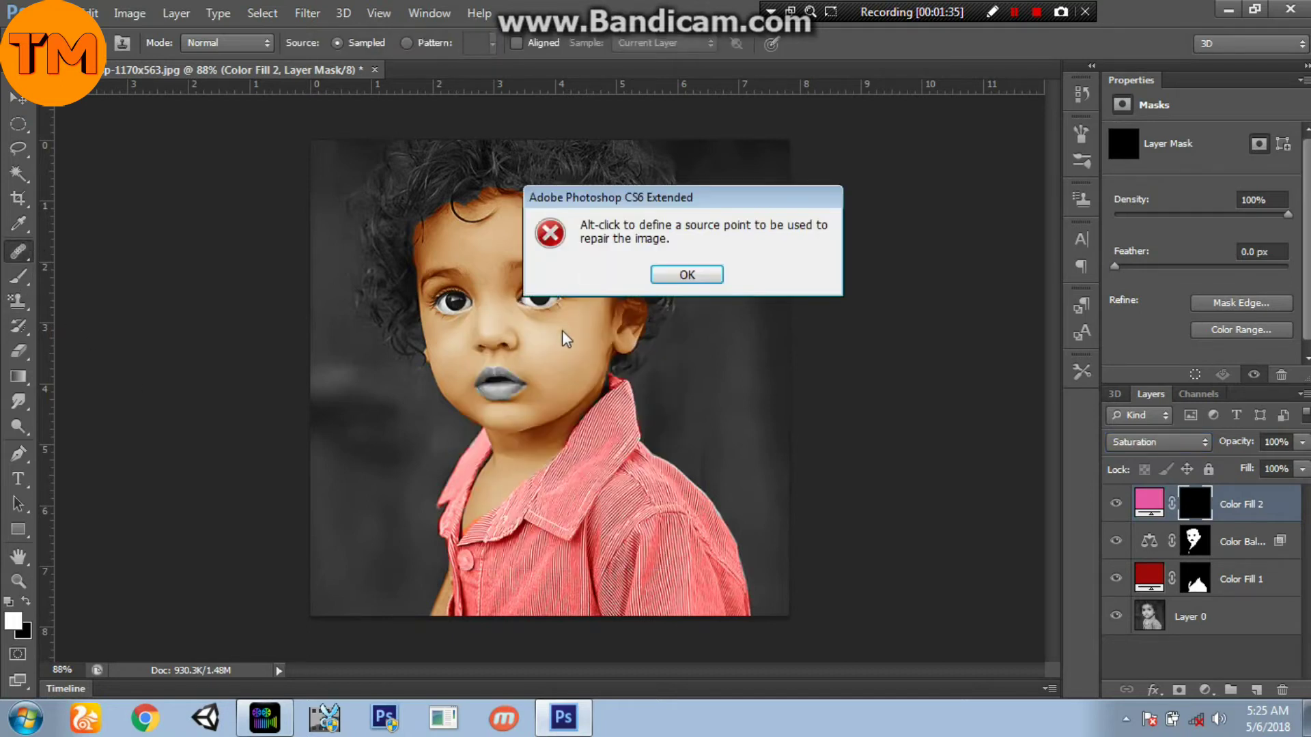
left_click(685, 275)
left_click(557, 362)
left_click(685, 275)
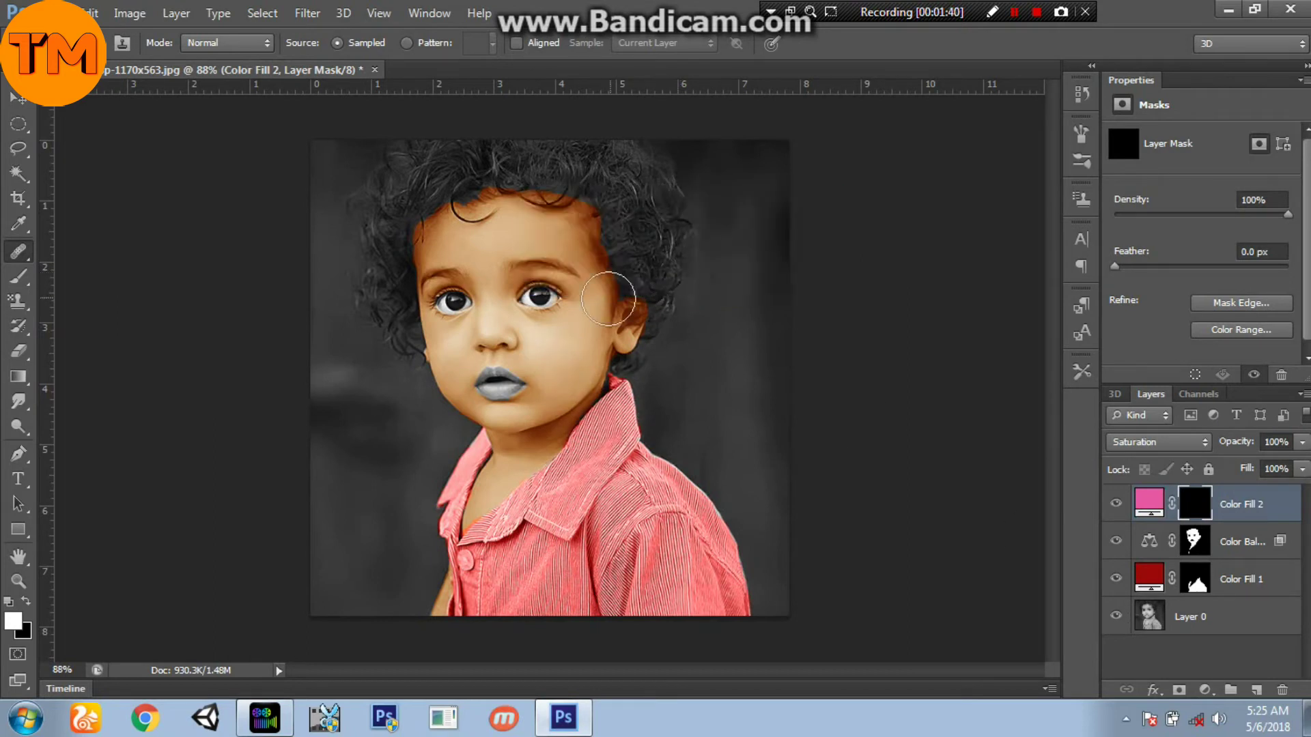
- Switch back to the Brush tool, try a stroke over the cheek on the fill layer's mask and undo it
left_click(17, 276)
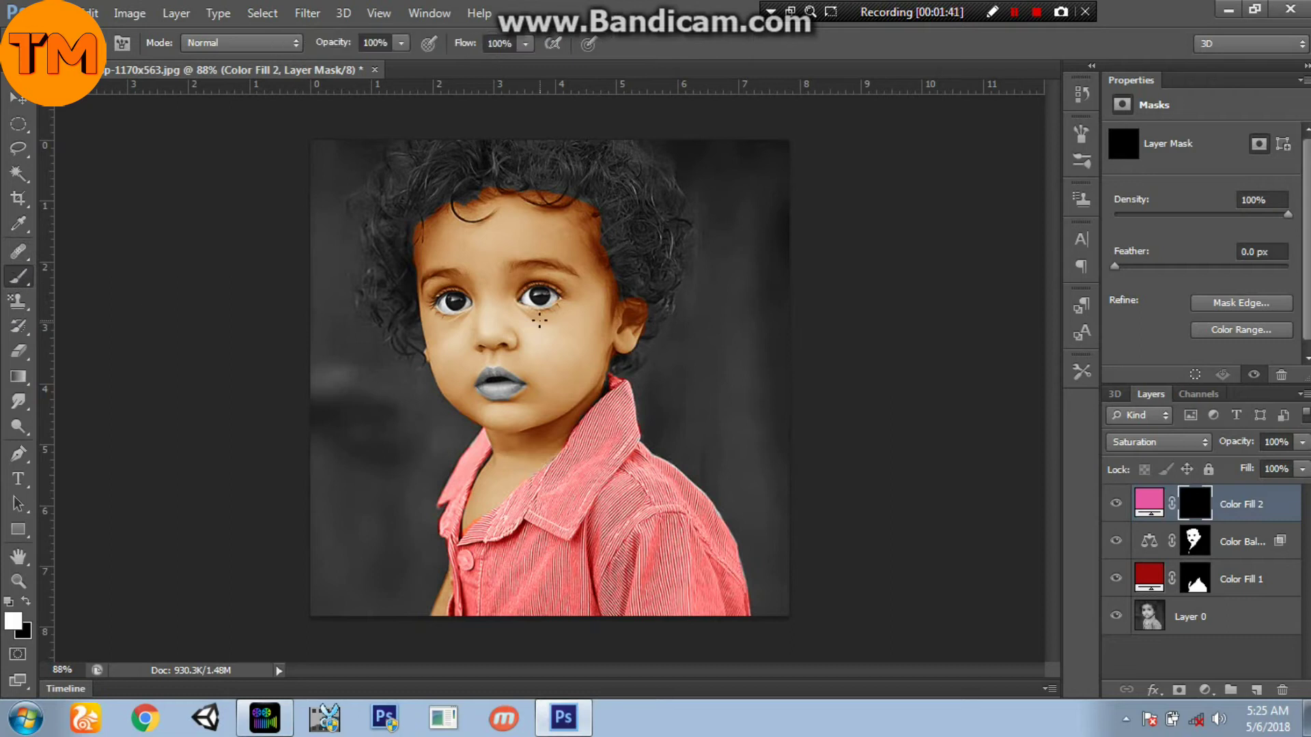
right_click(539, 320)
left_click(509, 265)
mouse_move(541, 264)
left_mouse_down()
mouse_move(516, 281)
mouse_move(501, 330)
mouse_move(566, 345)
left_mouse_up()
key("ctrl+z")
left_click(1014, 12)
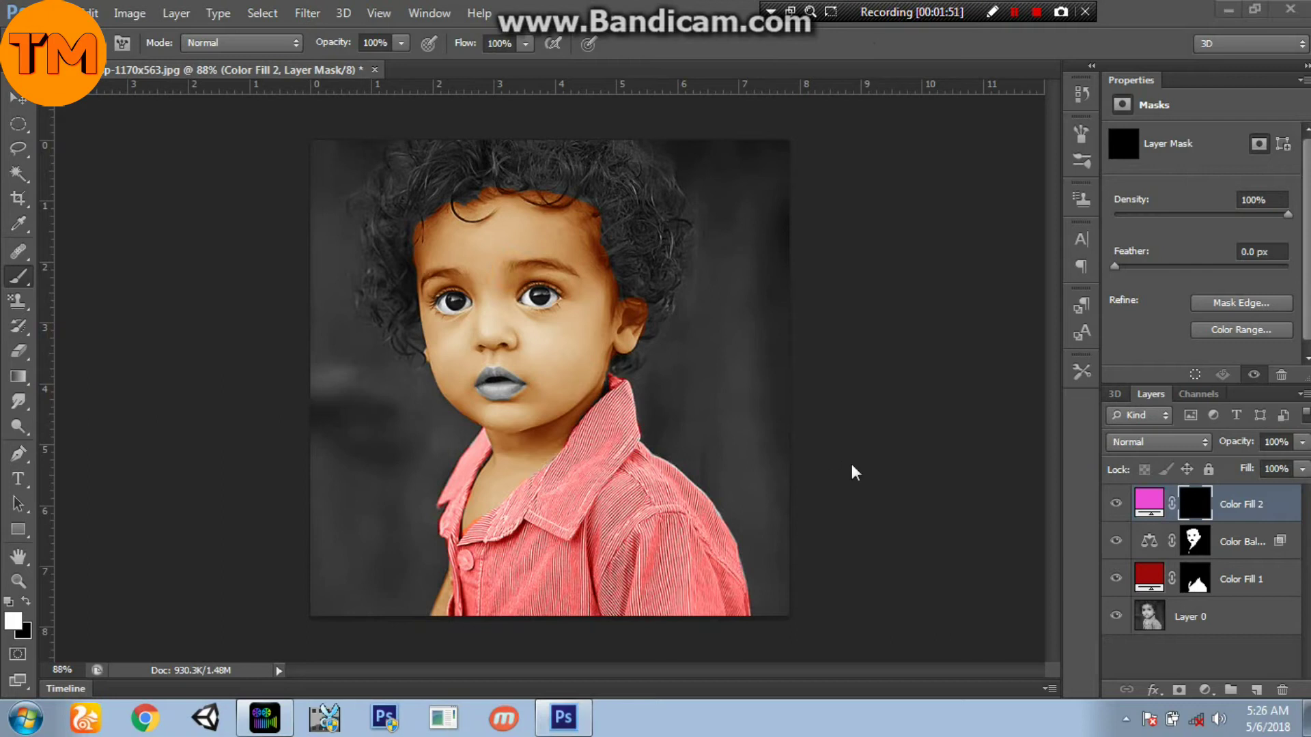
- Paint the magenta fill over the lips, set its blend mode to Color and compare it with Normal
left_click_drag(471, 390, 526, 380)
left_click(1185, 440)
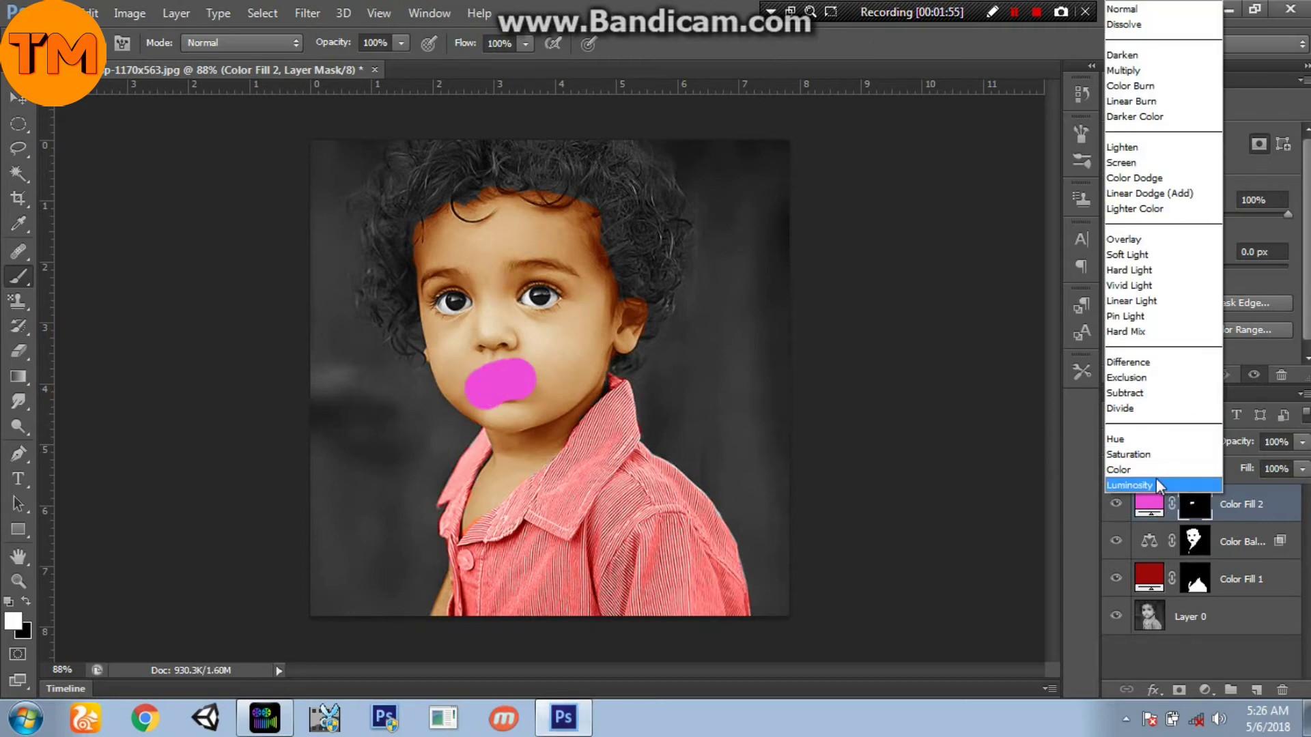
left_click(1161, 467)
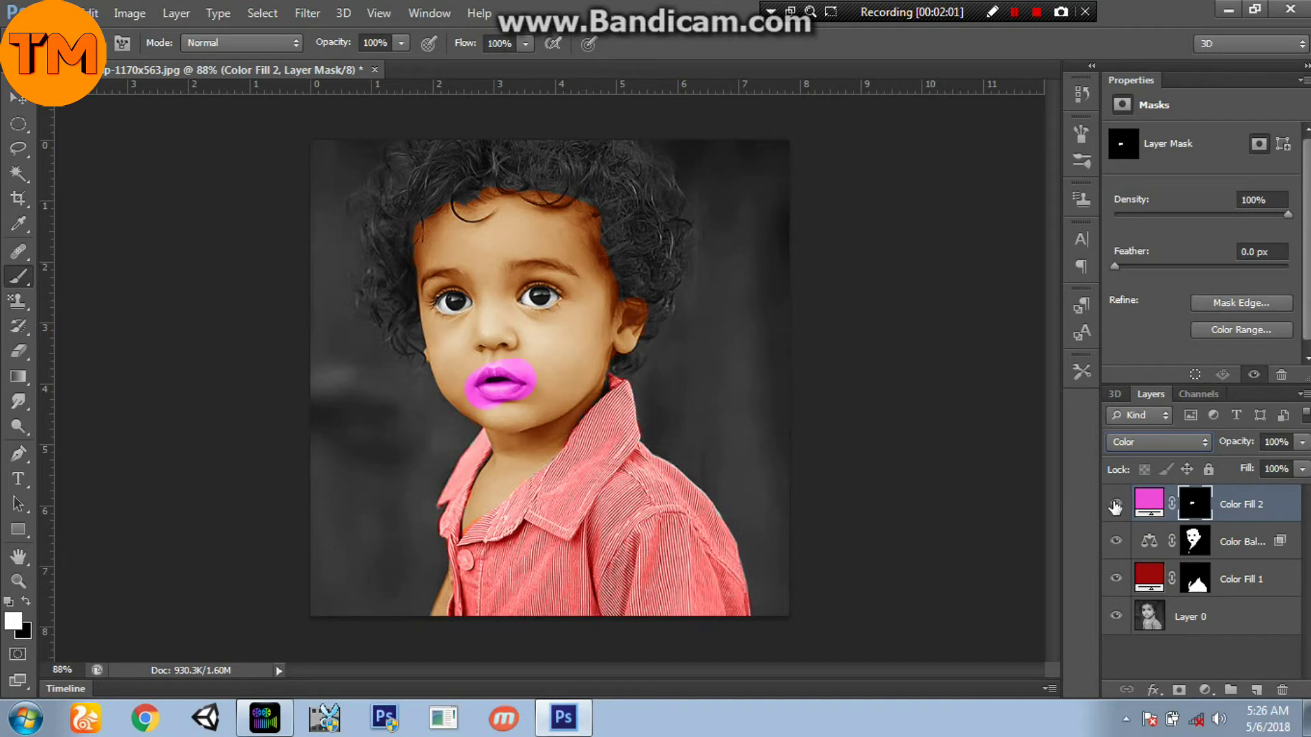
key("ctrl+z")
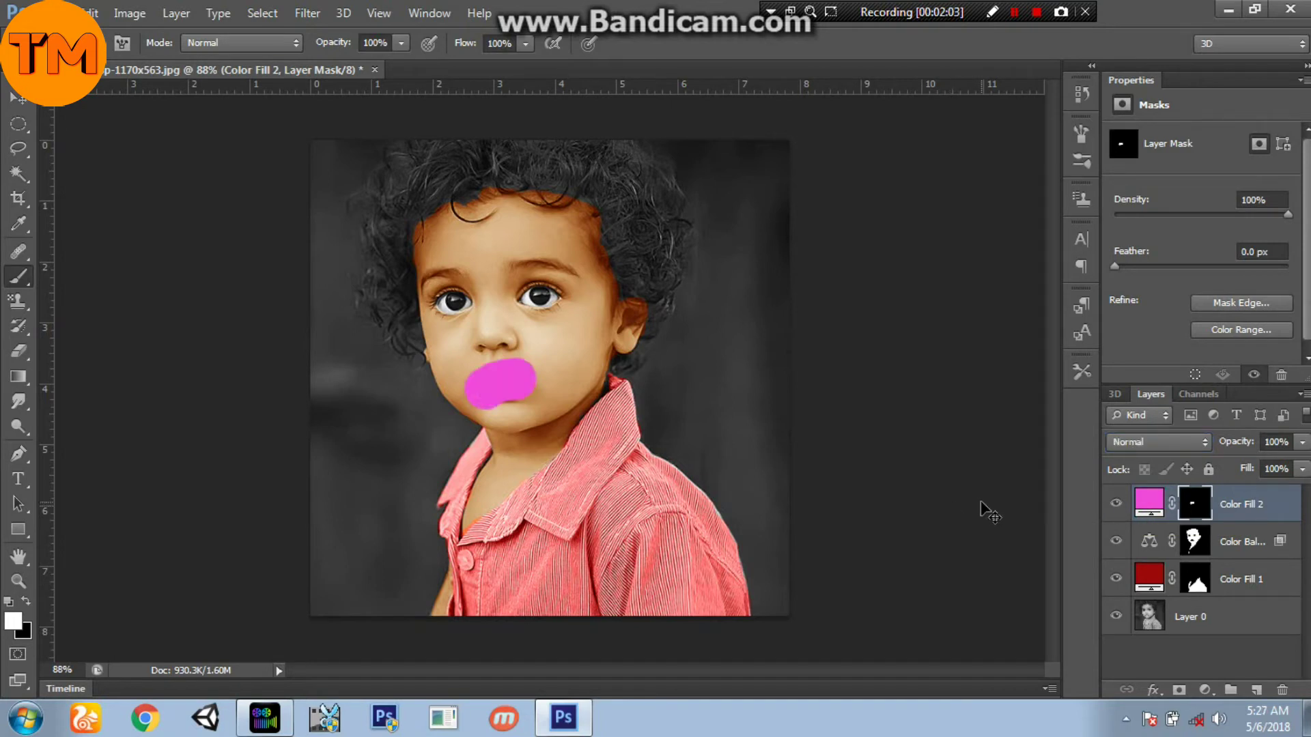
key("ctrl+z")
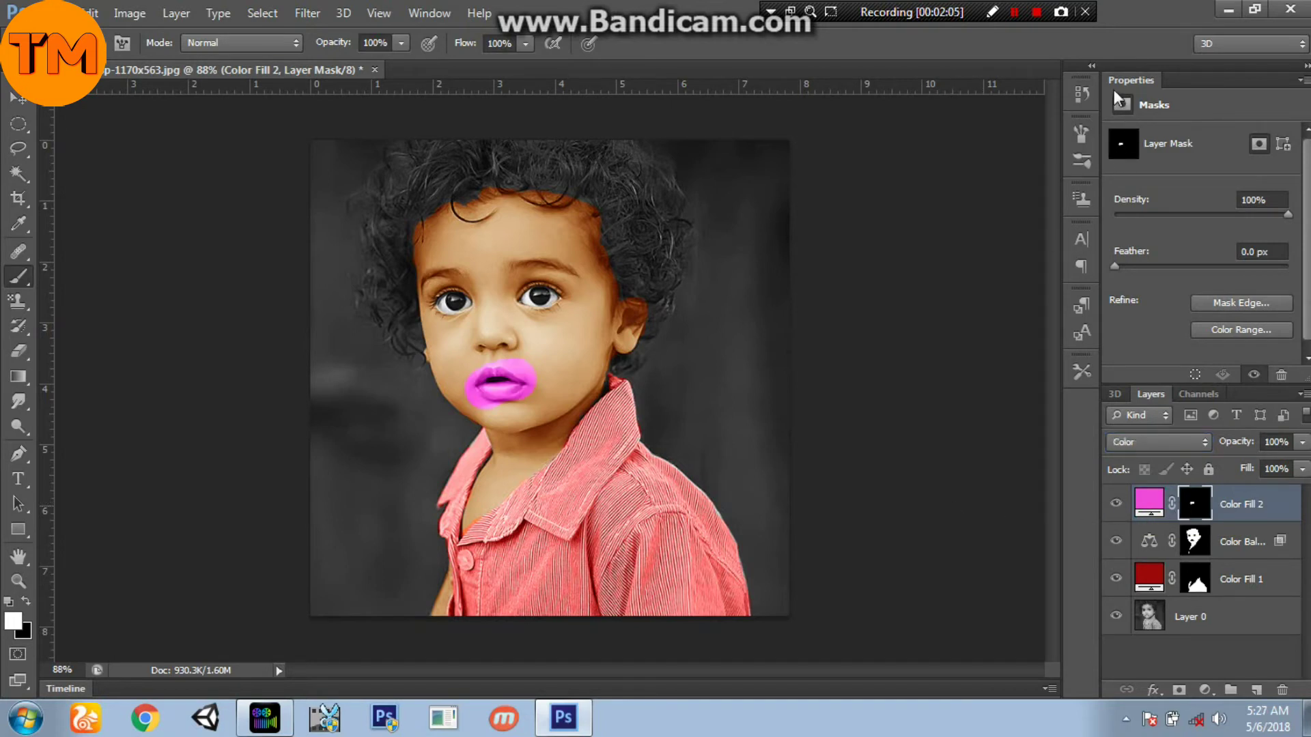
- Revert the document's history to the state before the lips were painted
left_click(1089, 68)
left_click(803, 526)
left_click(823, 501)
left_click(1090, 66)
- Set the magenta fill layer's blend mode to Color in preparation for painting the lips
left_click(1159, 442)
left_click(1130, 468)
scroll(415, 443, "up", 1)
scroll(470, 424, "up", 4)
key("ctrl+plus")
key("ctrl+plus")
key("ctrl+plus")
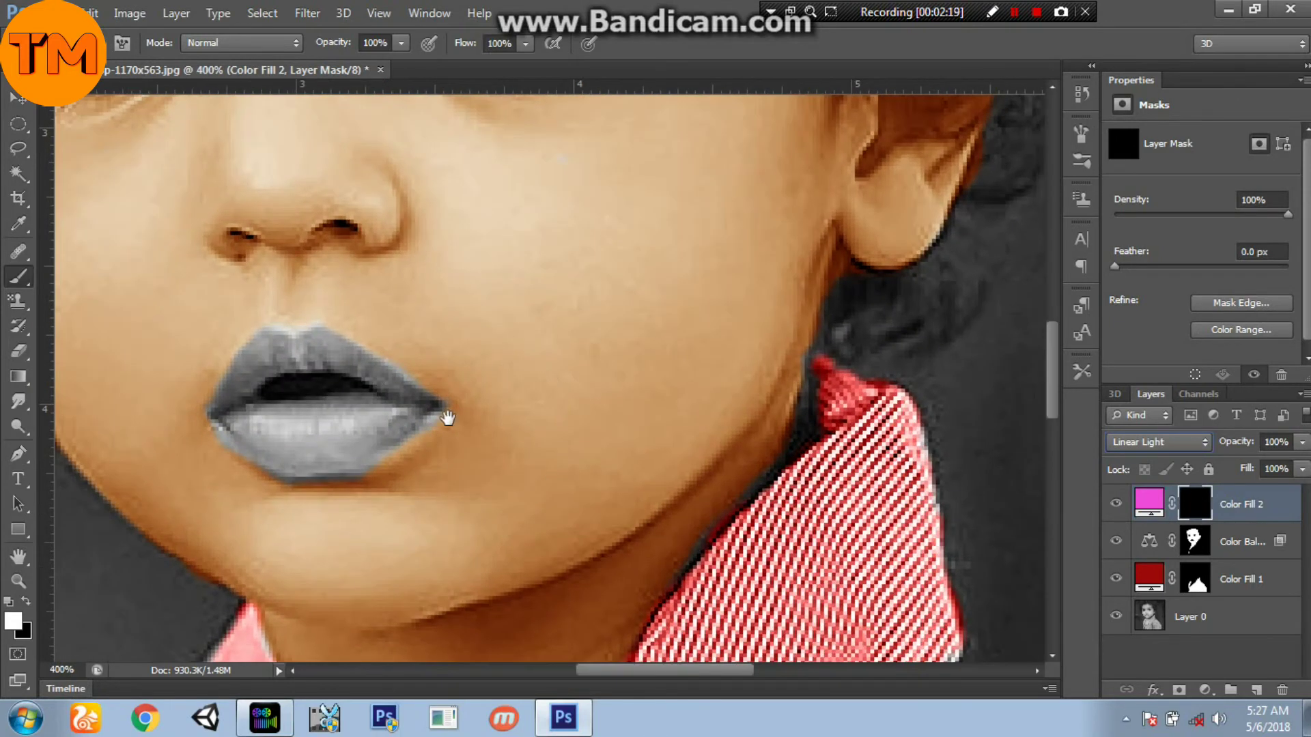
- Shrink the hard brush, paint the magenta fill along part of the upper lip and set the layer's blend mode to Color
key("ctrl+plus")
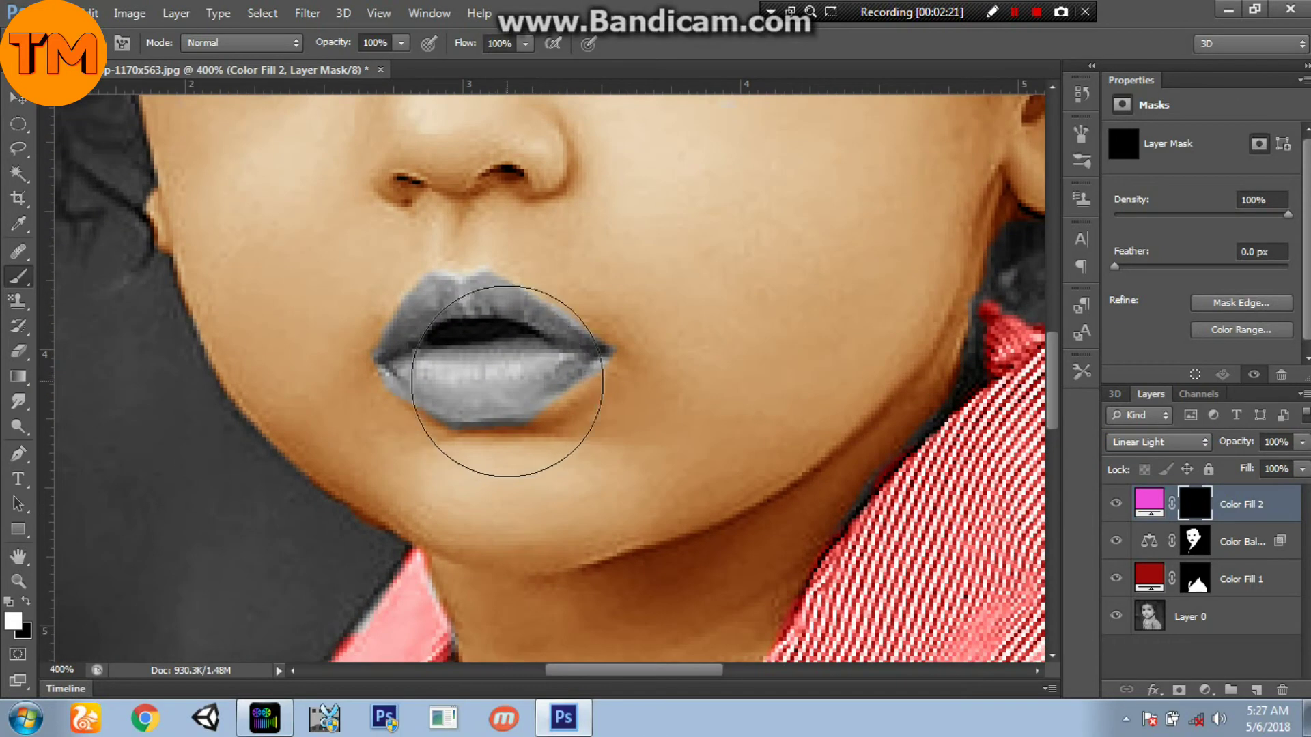
right_click(491, 354)
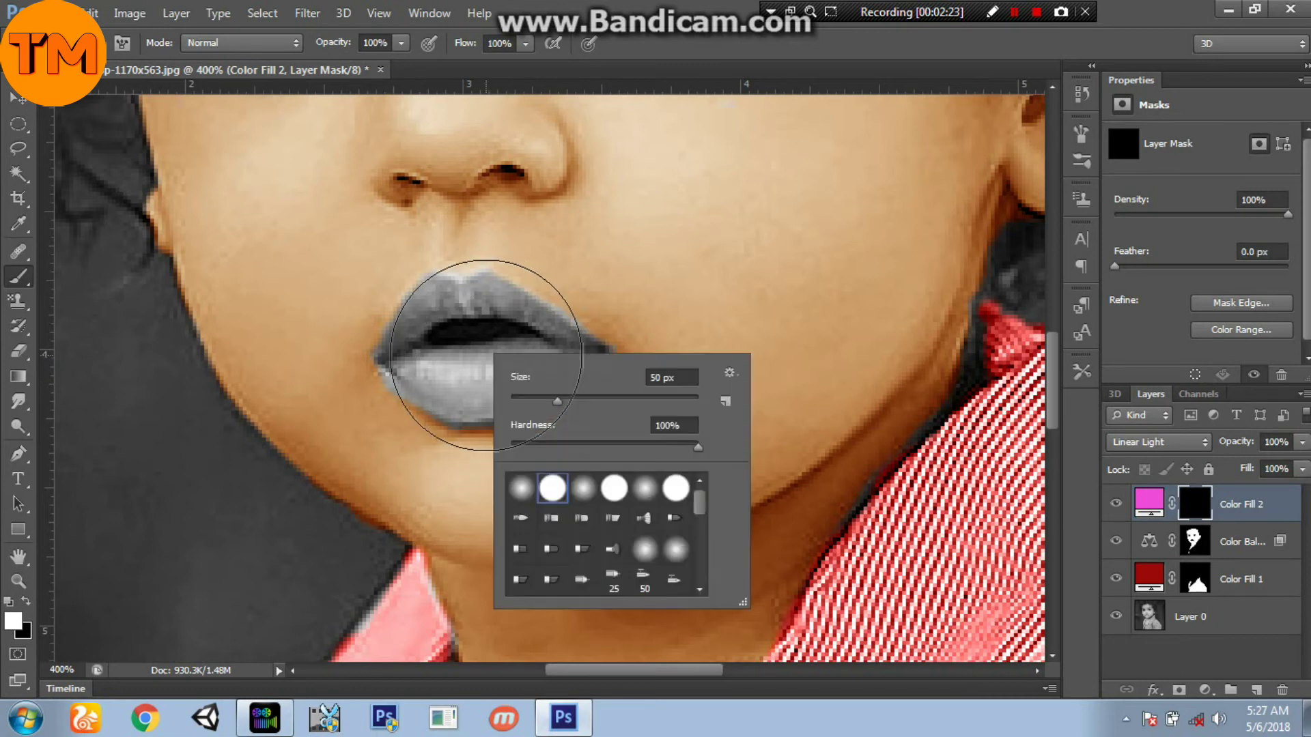
left_click_drag(570, 401, 515, 403)
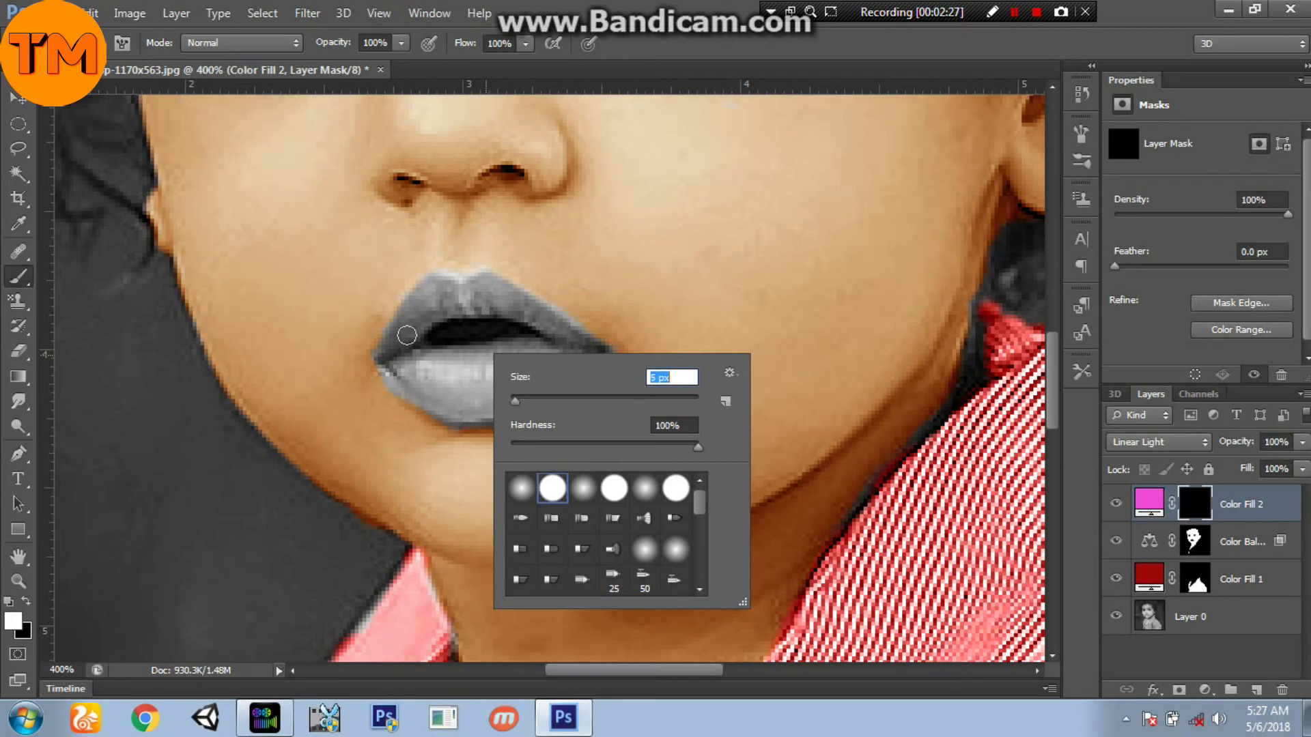
key("Return")
left_click(401, 336)
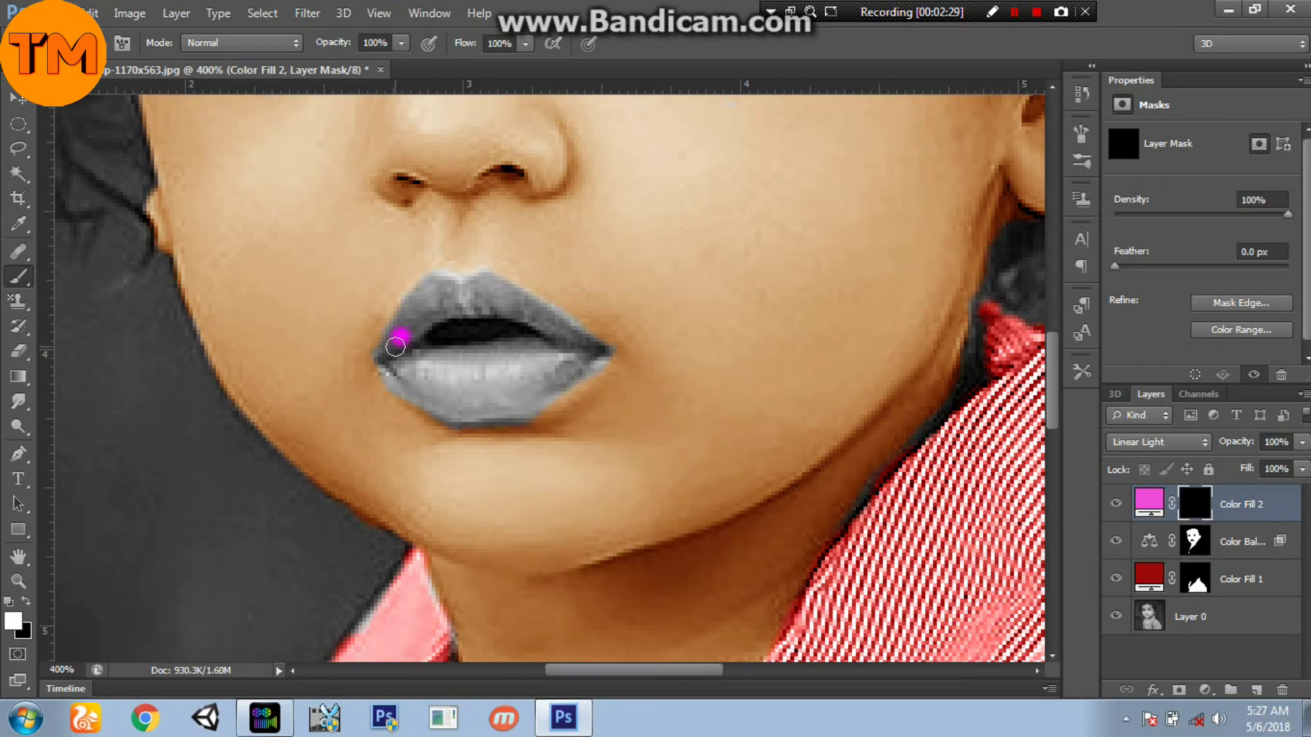
mouse_move(389, 351)
left_mouse_down()
mouse_move(426, 308)
mouse_move(490, 301)
left_mouse_up()
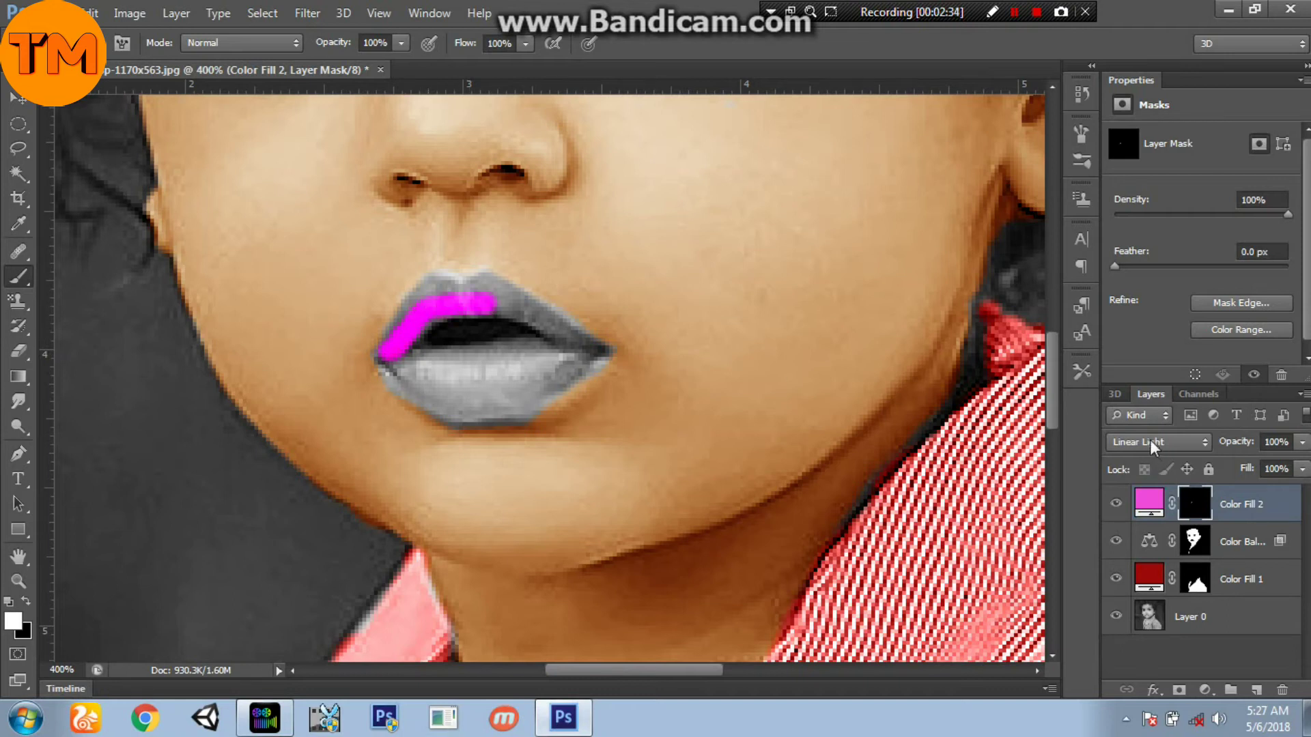
left_click(1152, 441)
left_click(1138, 469)
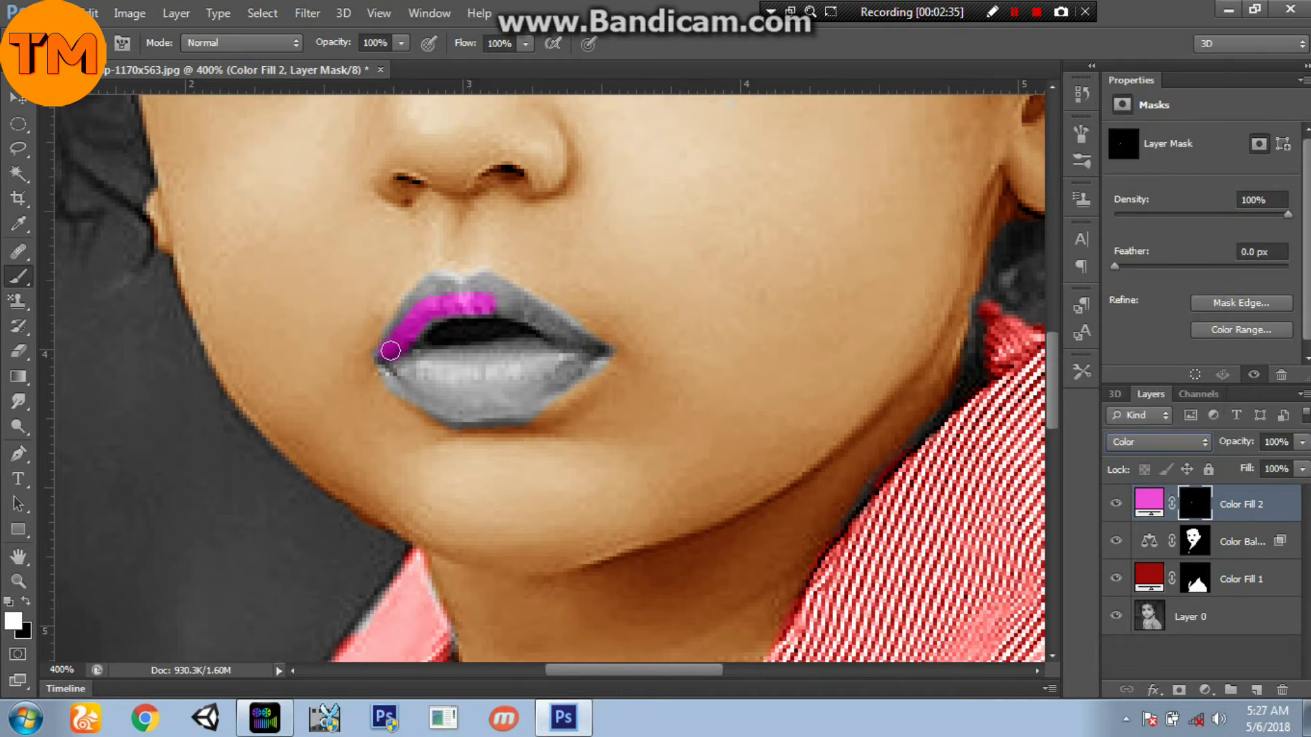
- Paint the magenta fill over the rest of the upper lip and the whole lower lip on the layer mask
mouse_move(384, 352)
left_mouse_down()
mouse_move(450, 309)
mouse_move(490, 305)
mouse_move(582, 340)
left_mouse_up()
mouse_move(520, 305)
left_mouse_down()
mouse_move(487, 280)
mouse_move(428, 285)
mouse_move(408, 312)
mouse_move(432, 278)
mouse_move(478, 318)
mouse_move(410, 316)
mouse_move(389, 346)
mouse_move(408, 356)
mouse_move(388, 367)
mouse_move(427, 395)
mouse_move(483, 402)
left_mouse_up()
mouse_move(566, 360)
left_mouse_down()
mouse_move(482, 365)
mouse_move(535, 348)
mouse_move(495, 354)
left_mouse_up()
mouse_move(407, 355)
left_mouse_down()
mouse_move(481, 383)
mouse_move(426, 375)
mouse_move(519, 380)
mouse_move(534, 364)
mouse_move(455, 389)
mouse_move(535, 381)
mouse_move(499, 399)
mouse_move(596, 350)
mouse_move(548, 396)
mouse_move(547, 362)
mouse_move(529, 408)
mouse_move(441, 413)
mouse_move(378, 360)
mouse_move(427, 307)
left_mouse_up()
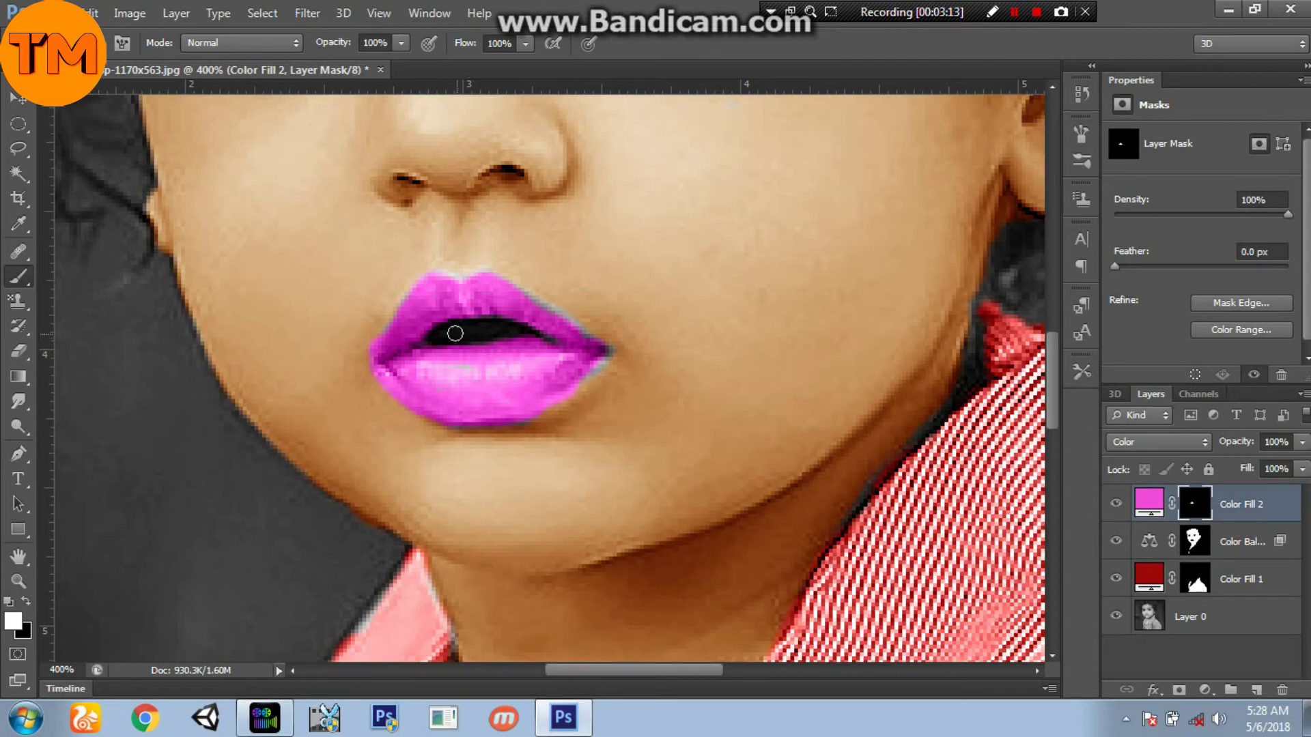
left_click(1015, 14)
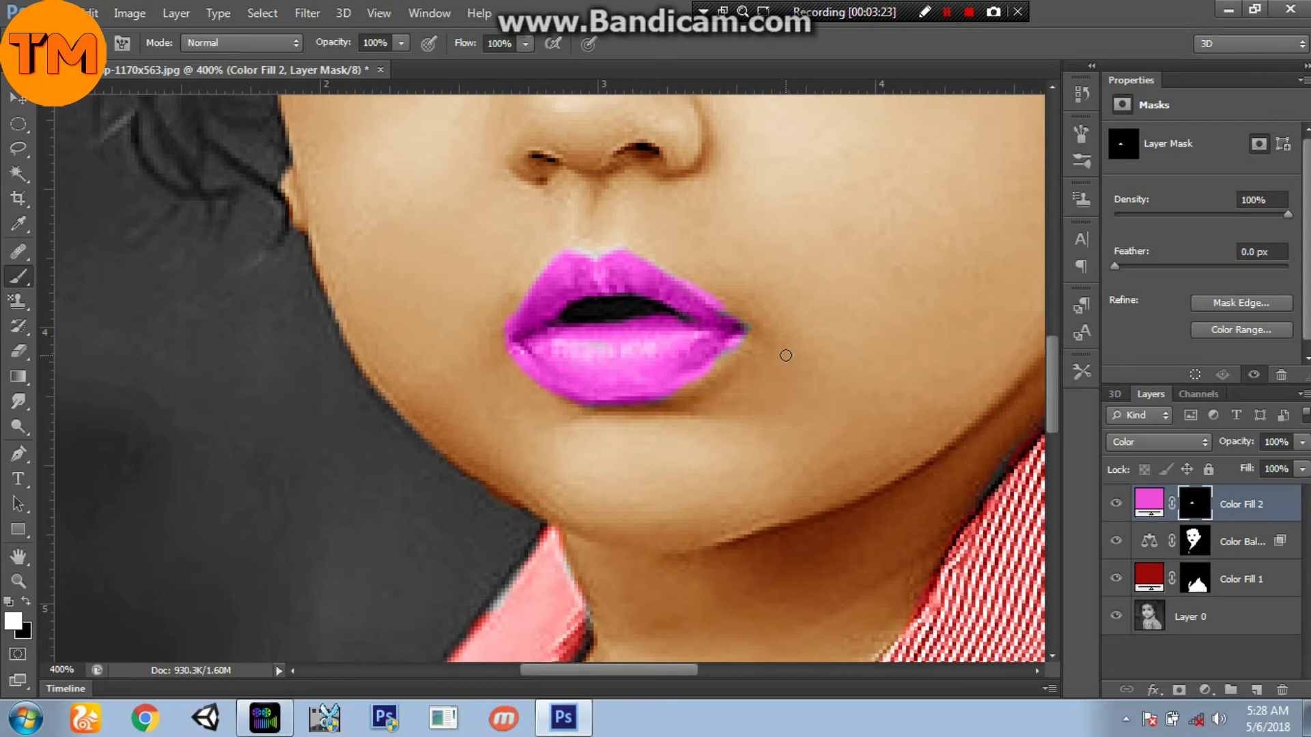
key("ctrl+1")
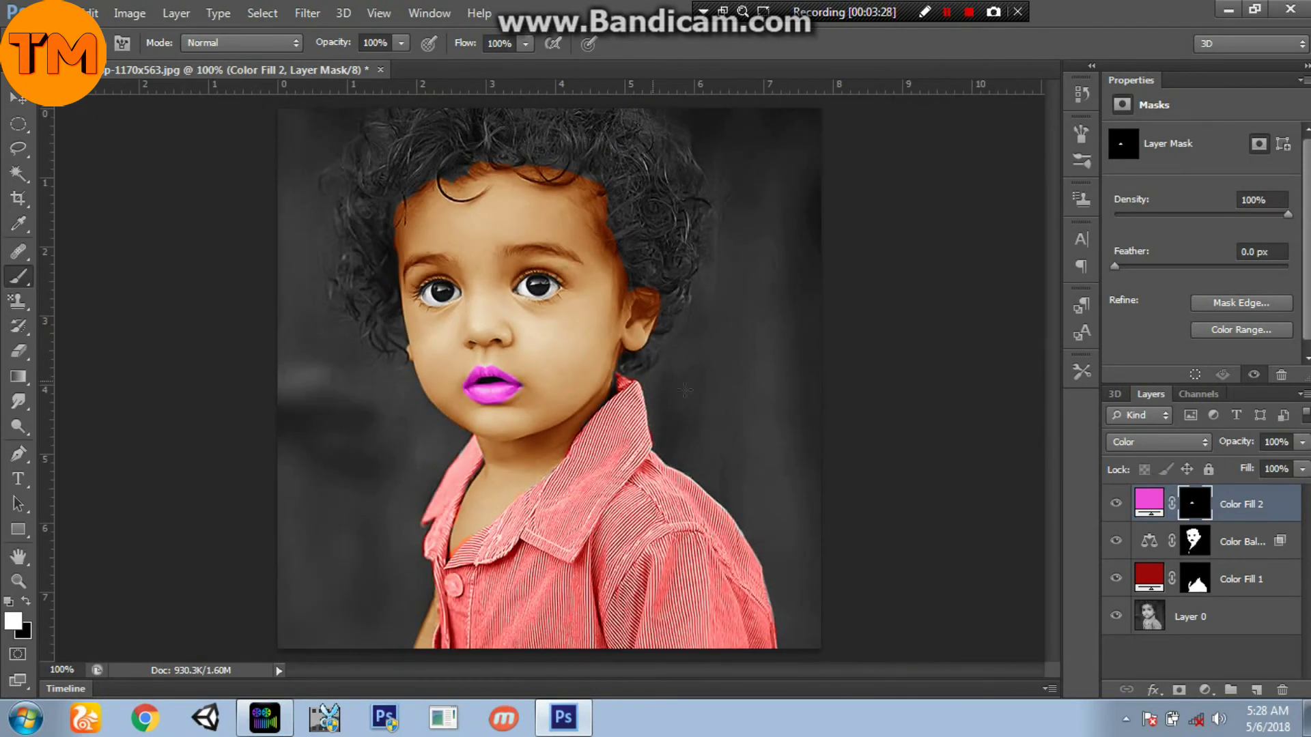
- Try the Lighten and Multiply blend modes on the lip fill layer and return it to Color
left_click(1301, 444)
mouse_move(1304, 473)
left_mouse_down()
mouse_move(1226, 473)
mouse_move(1304, 471)
left_mouse_up()
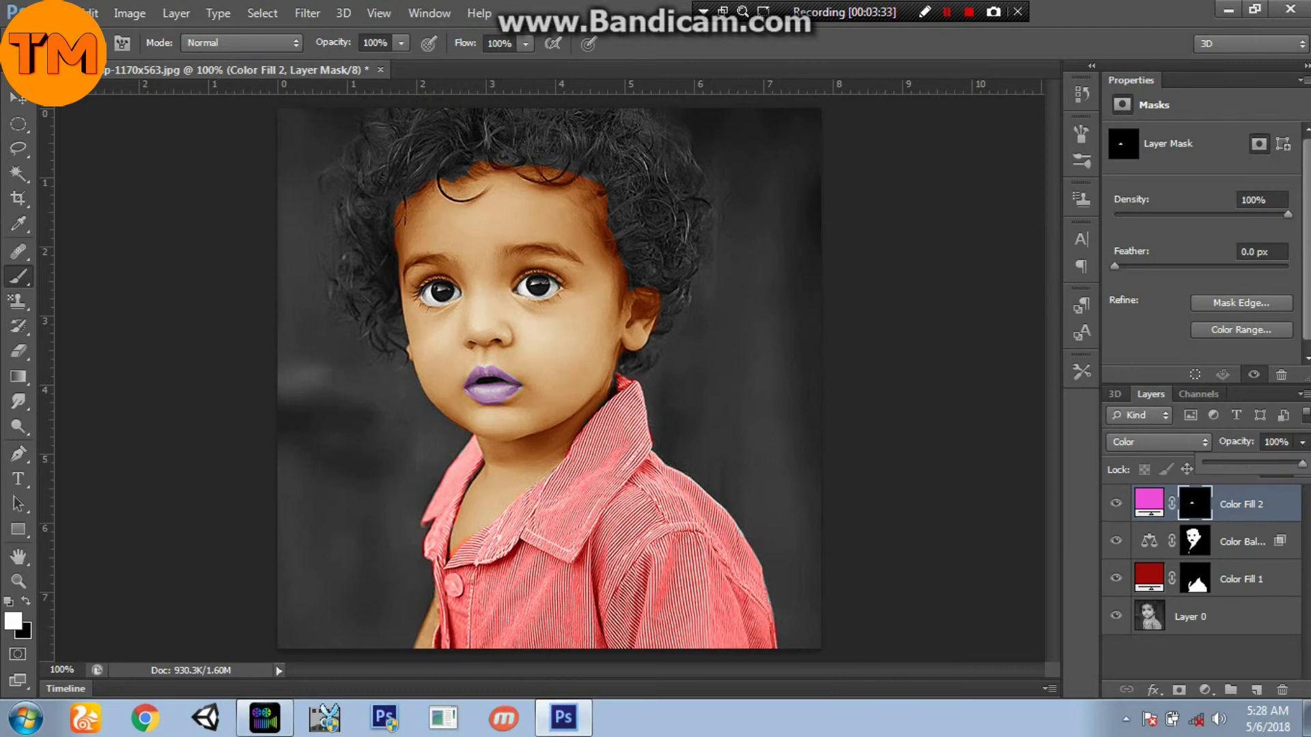
left_click(1170, 443)
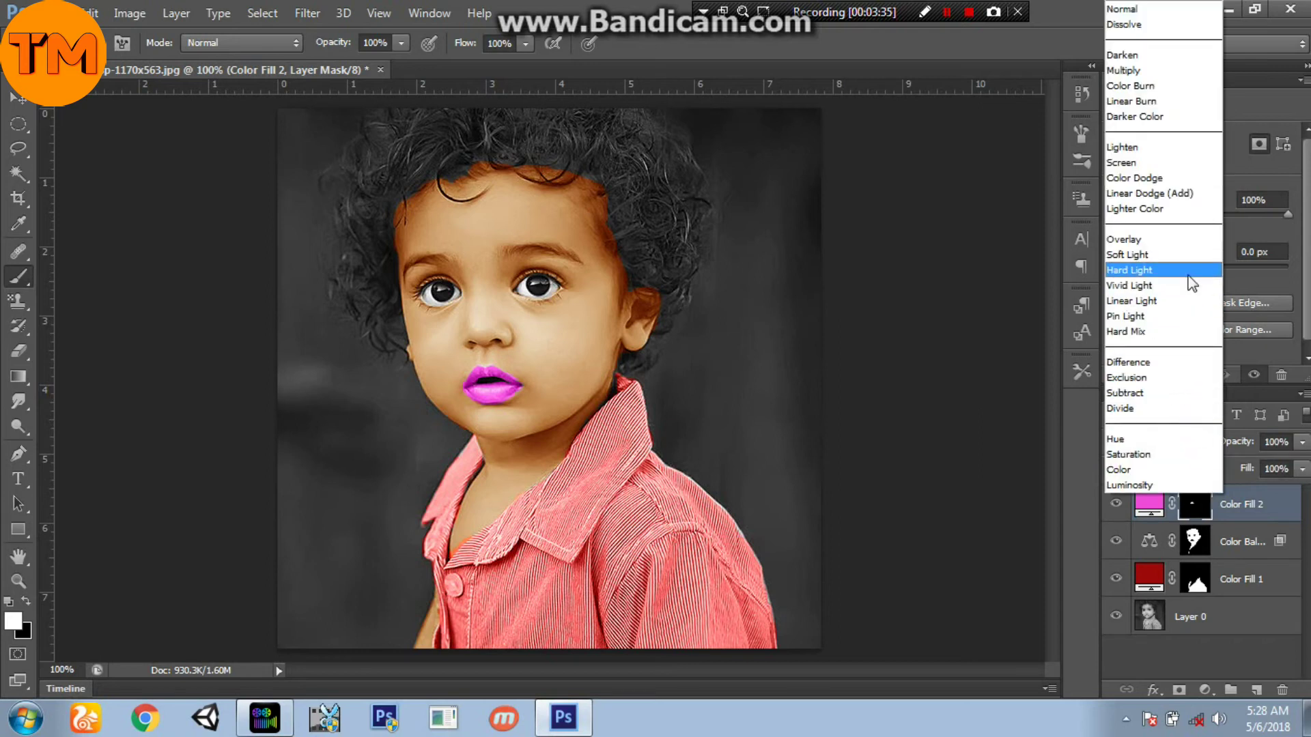
left_click(1191, 146)
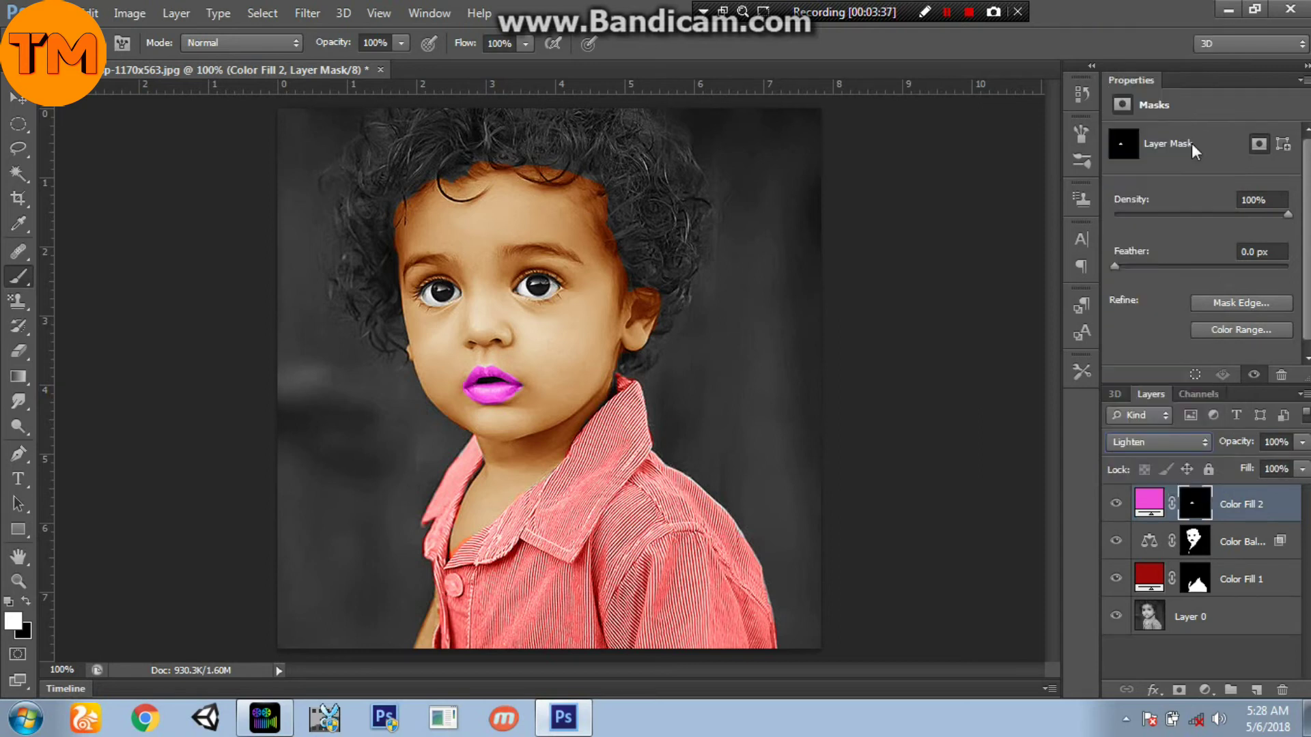
left_click(1170, 442)
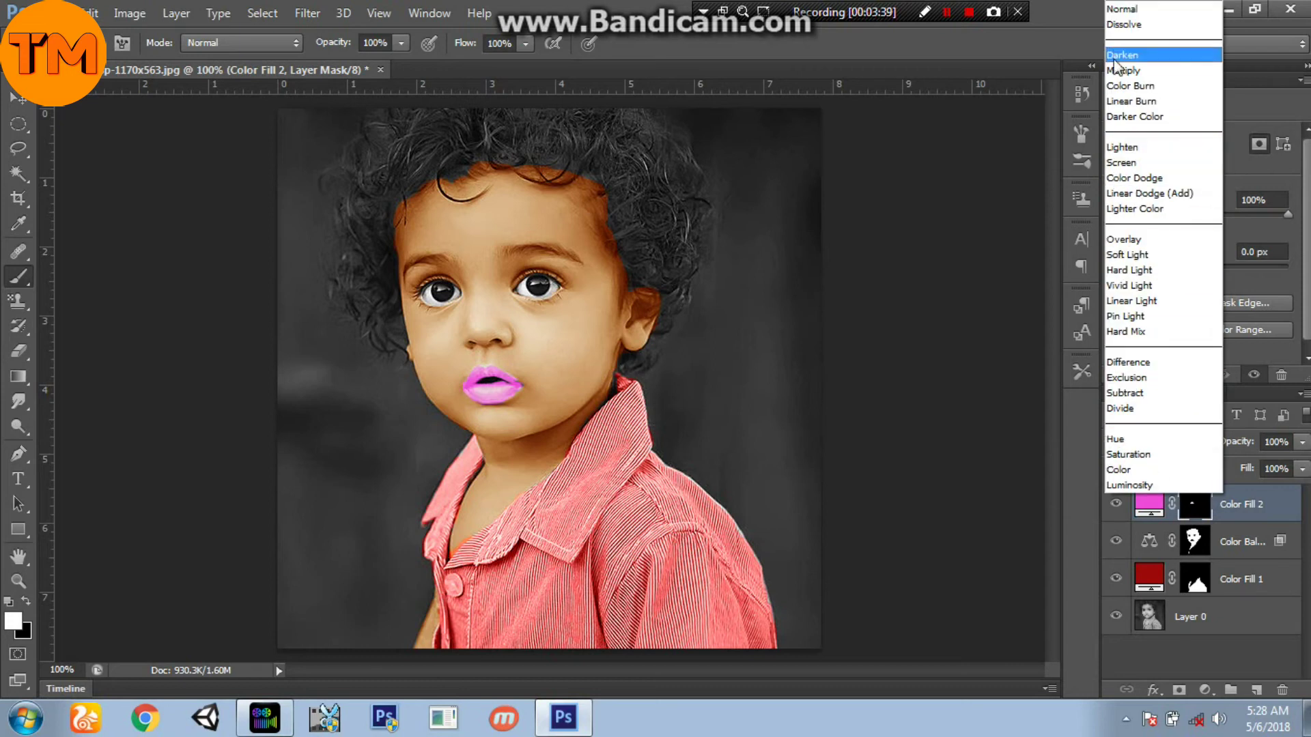
left_click(1152, 70)
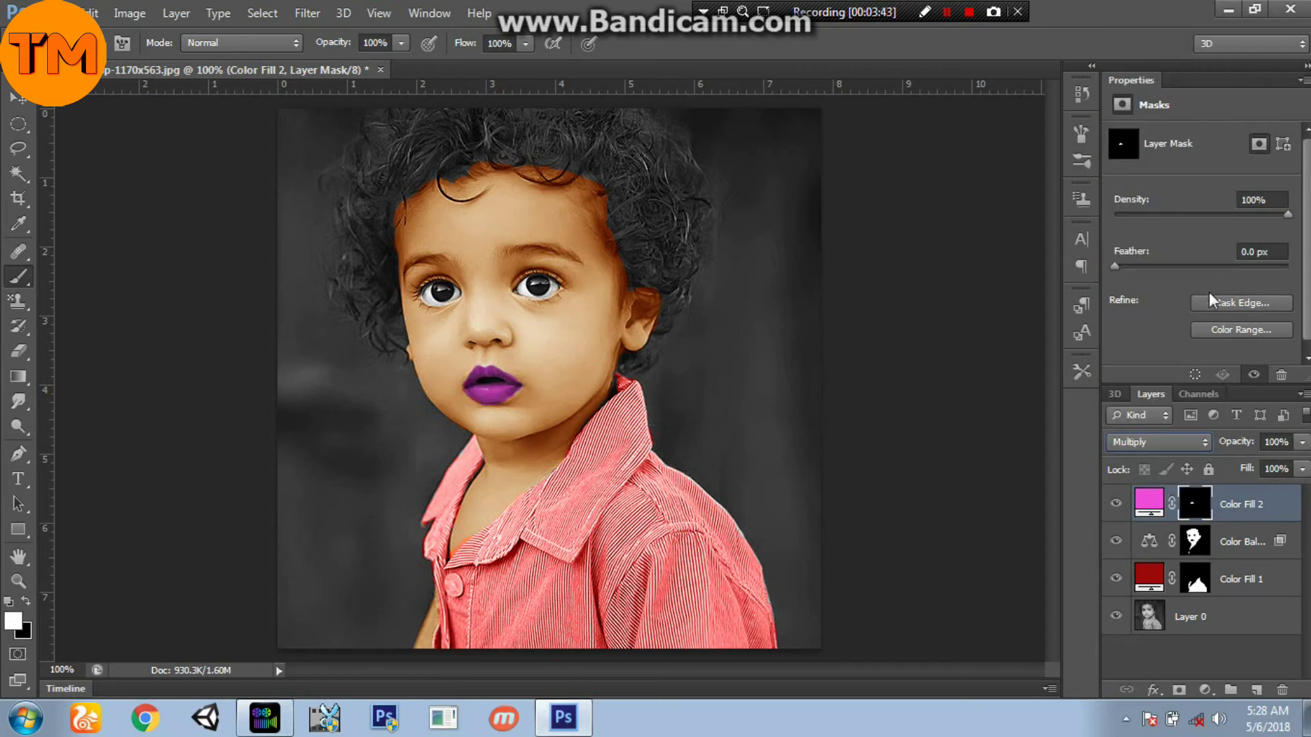
left_click(1206, 443)
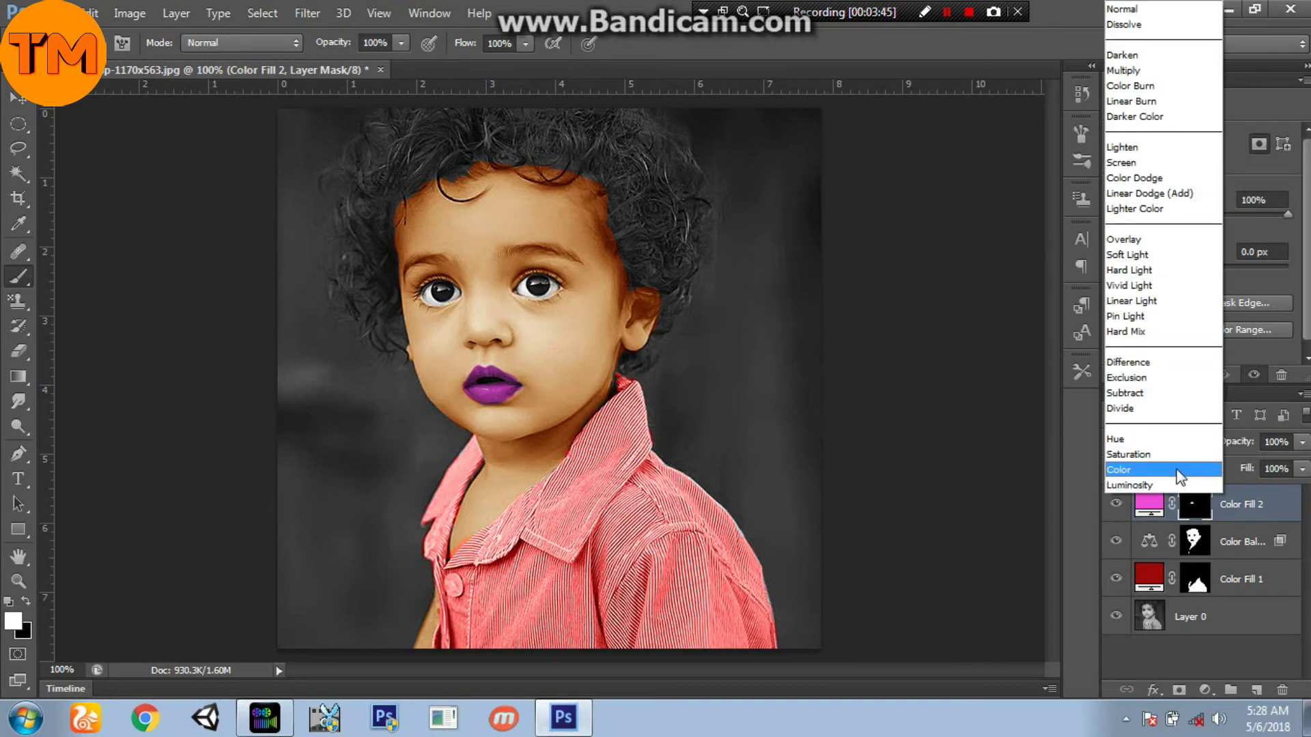
left_click(1161, 470)
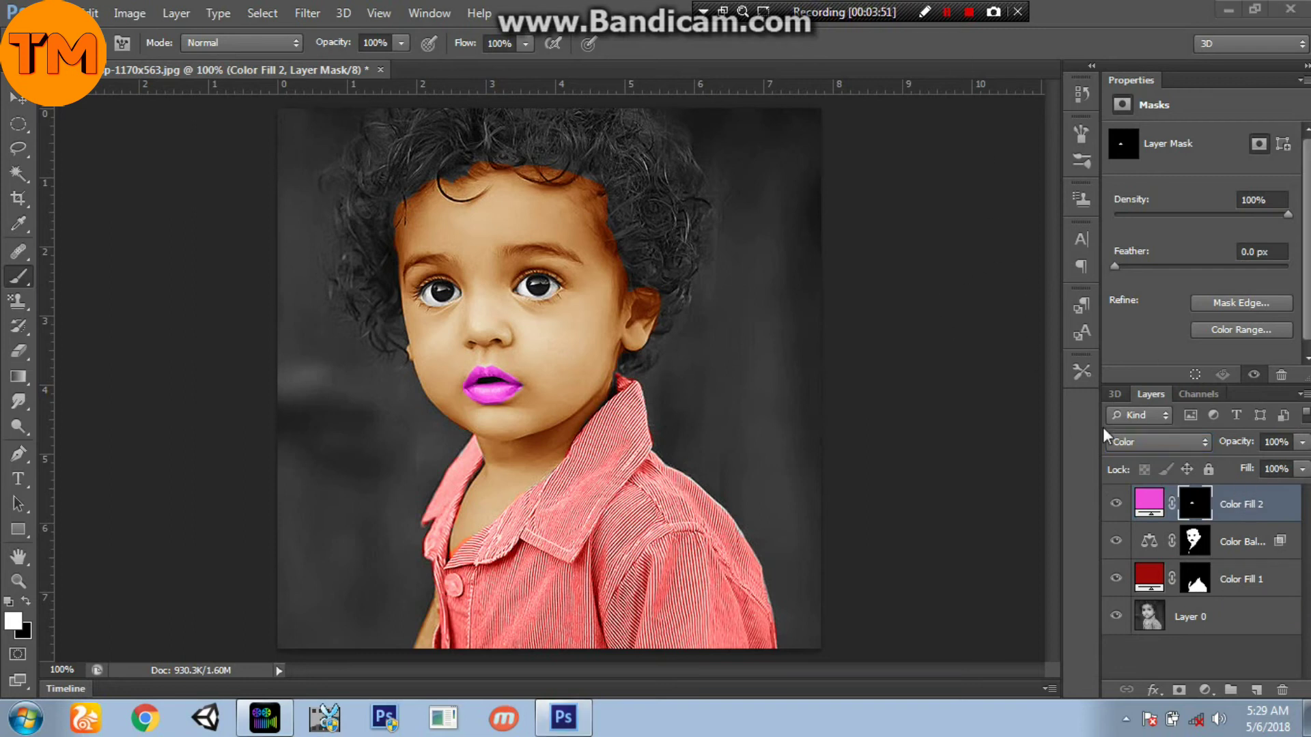
- Reduce the lip layer's Fill to 75% and recolour it to a darker pink with a hue of 329°
left_click(1303, 470)
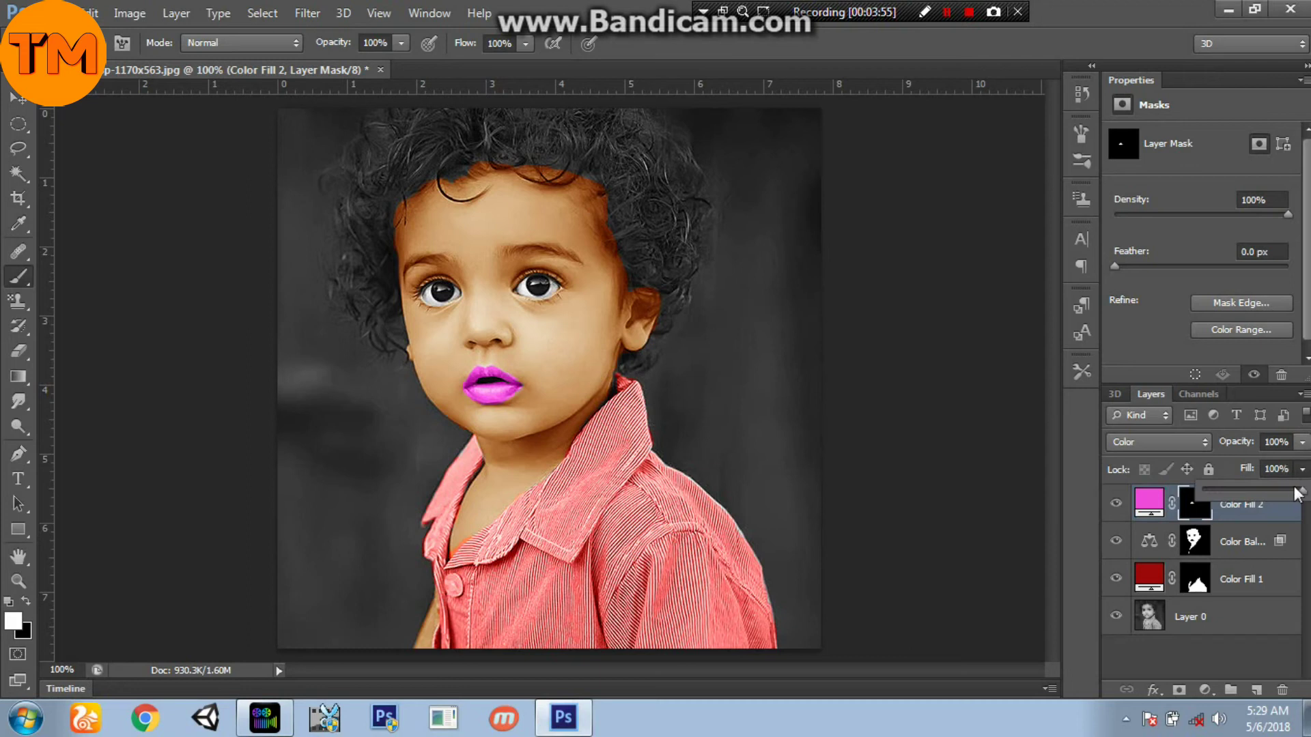
left_click_drag(1304, 491, 1291, 489)
left_click(1149, 503)
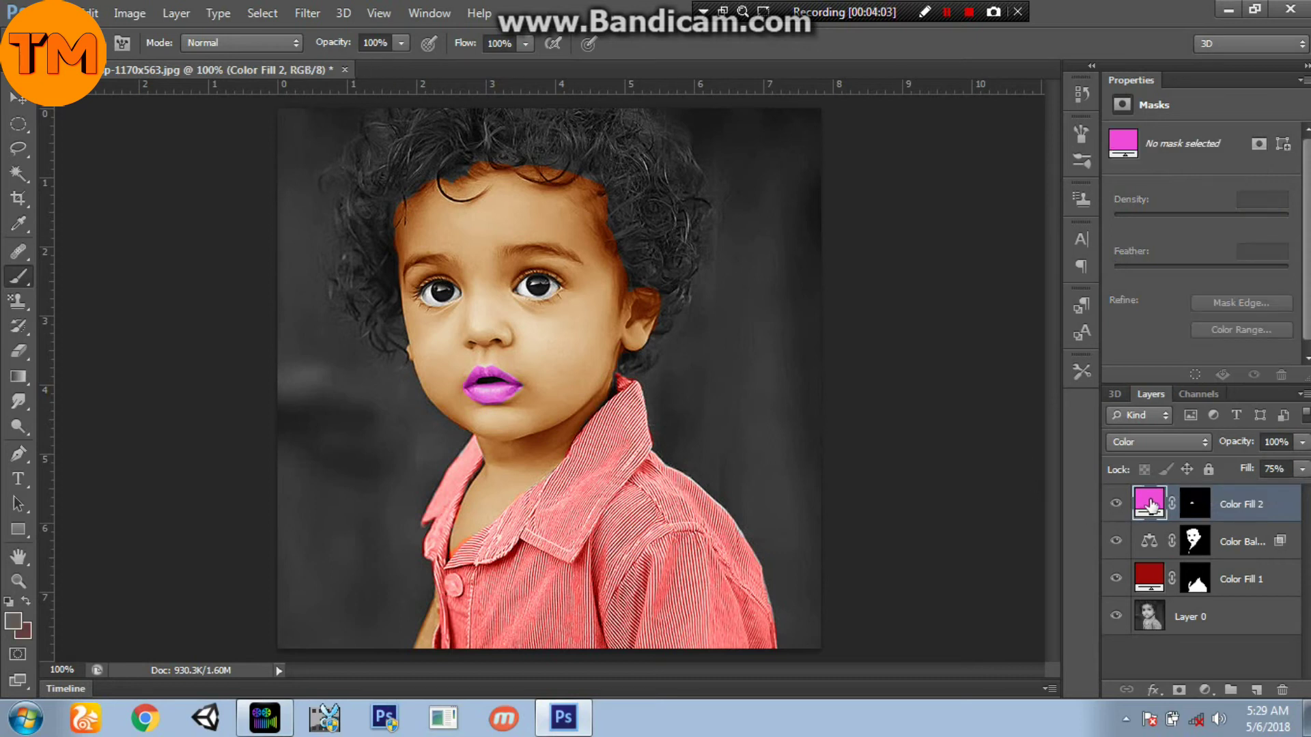
double_click(1149, 504)
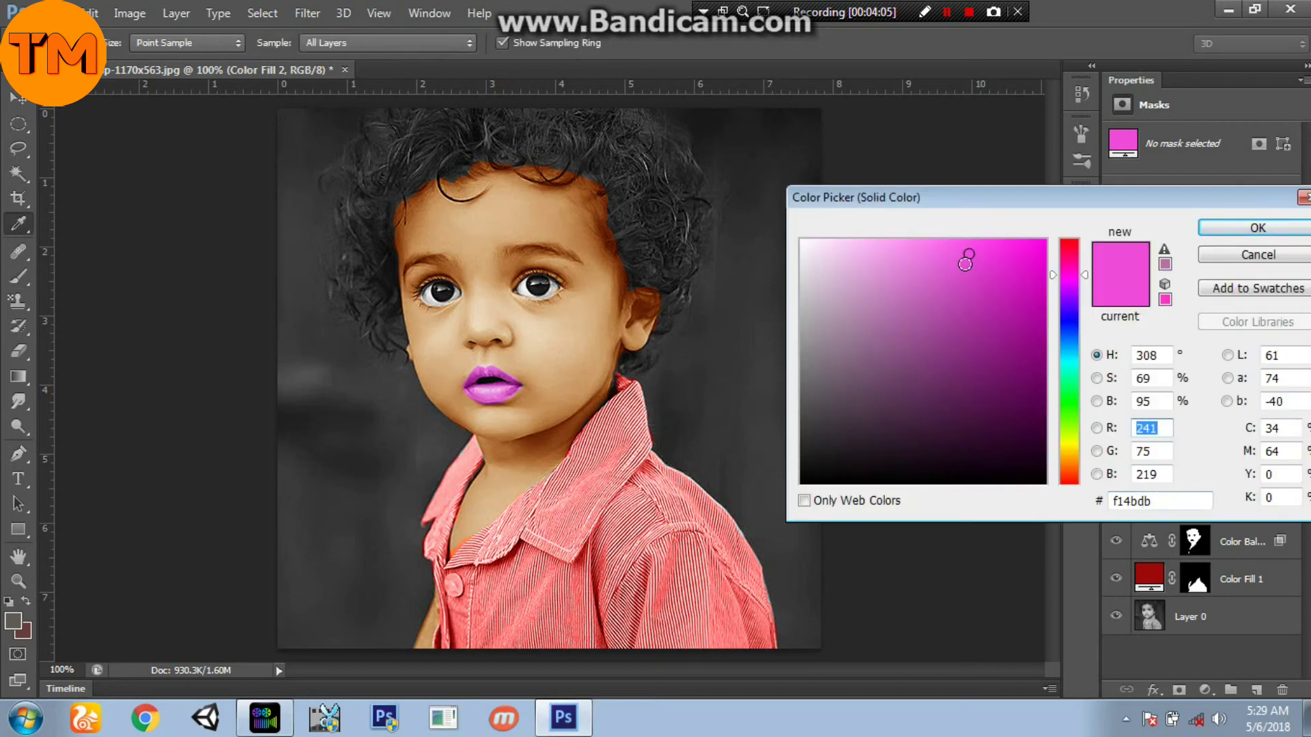
left_click_drag(970, 257, 946, 286)
left_click(1071, 265)
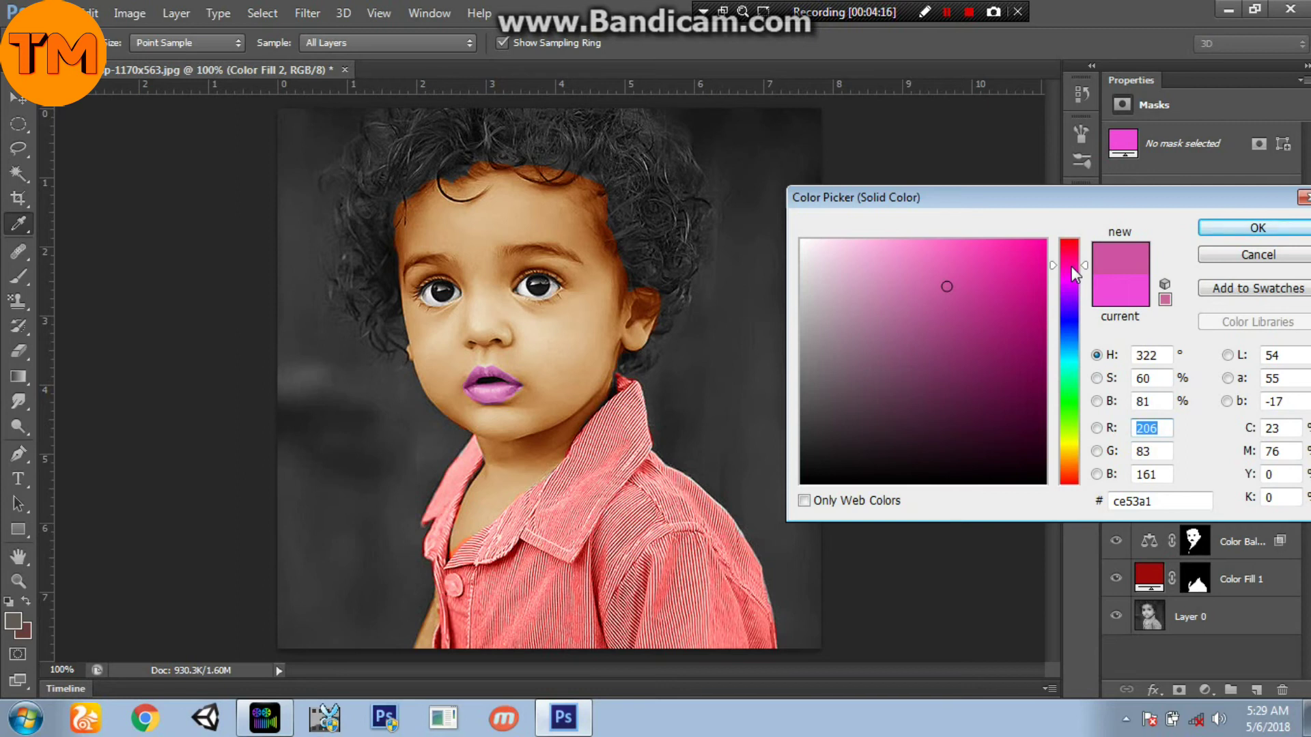
left_click_drag(1071, 265, 1070, 260)
left_click(918, 325)
left_click_drag(924, 301, 1009, 265)
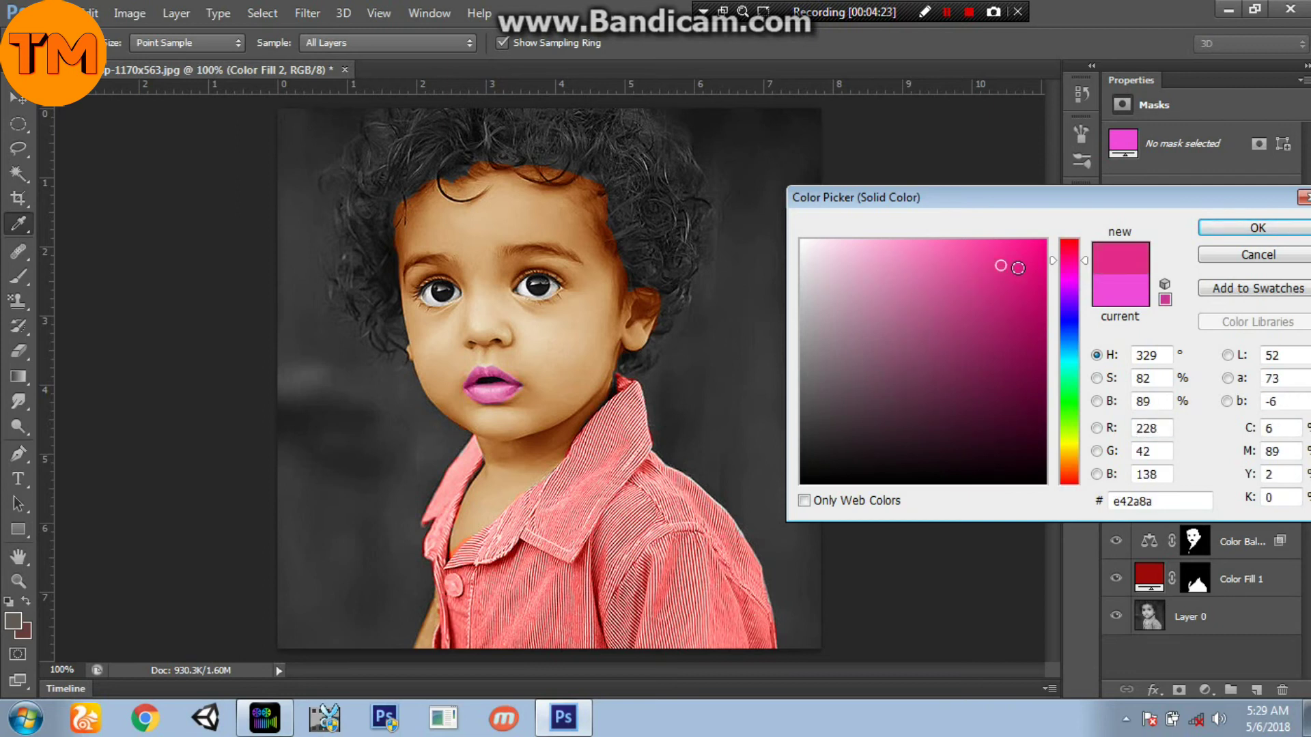
left_click(978, 310)
left_click(1257, 227)
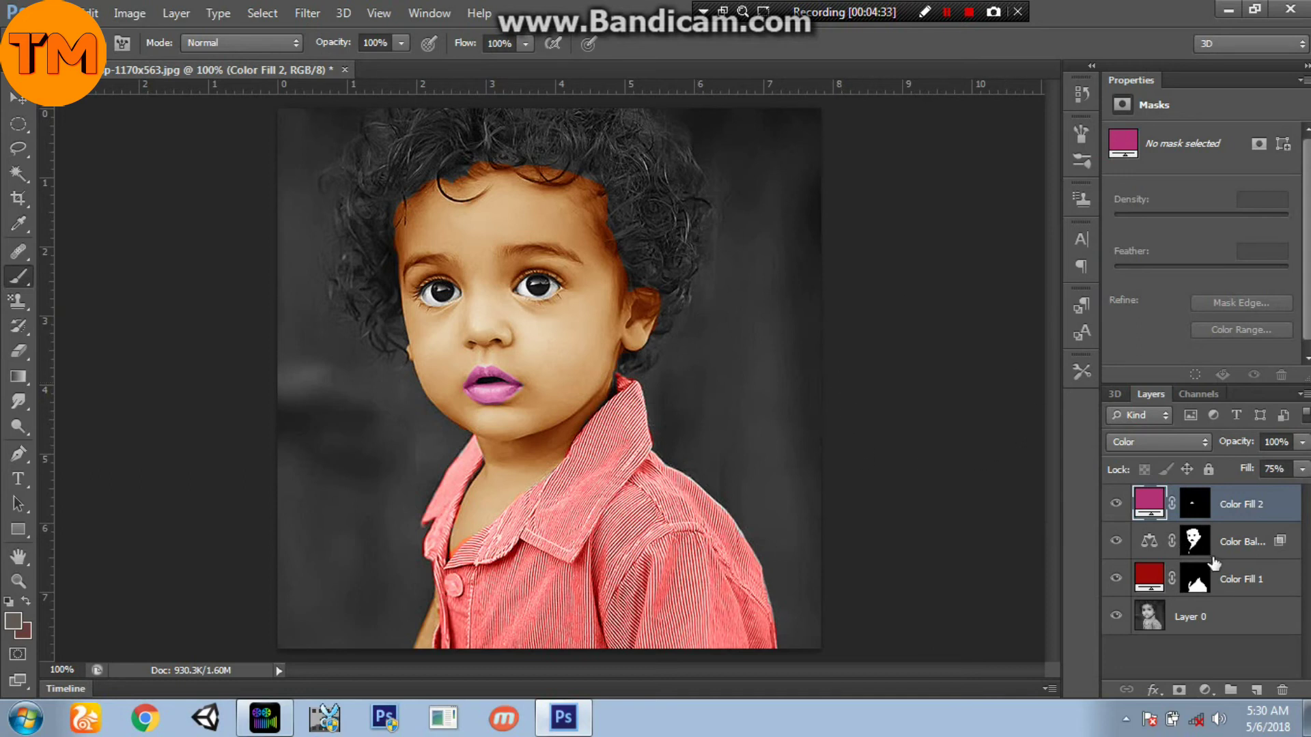
- Add a solid colour fill layer in dark brown #451e01 and invert its mask to black
left_click(1205, 689)
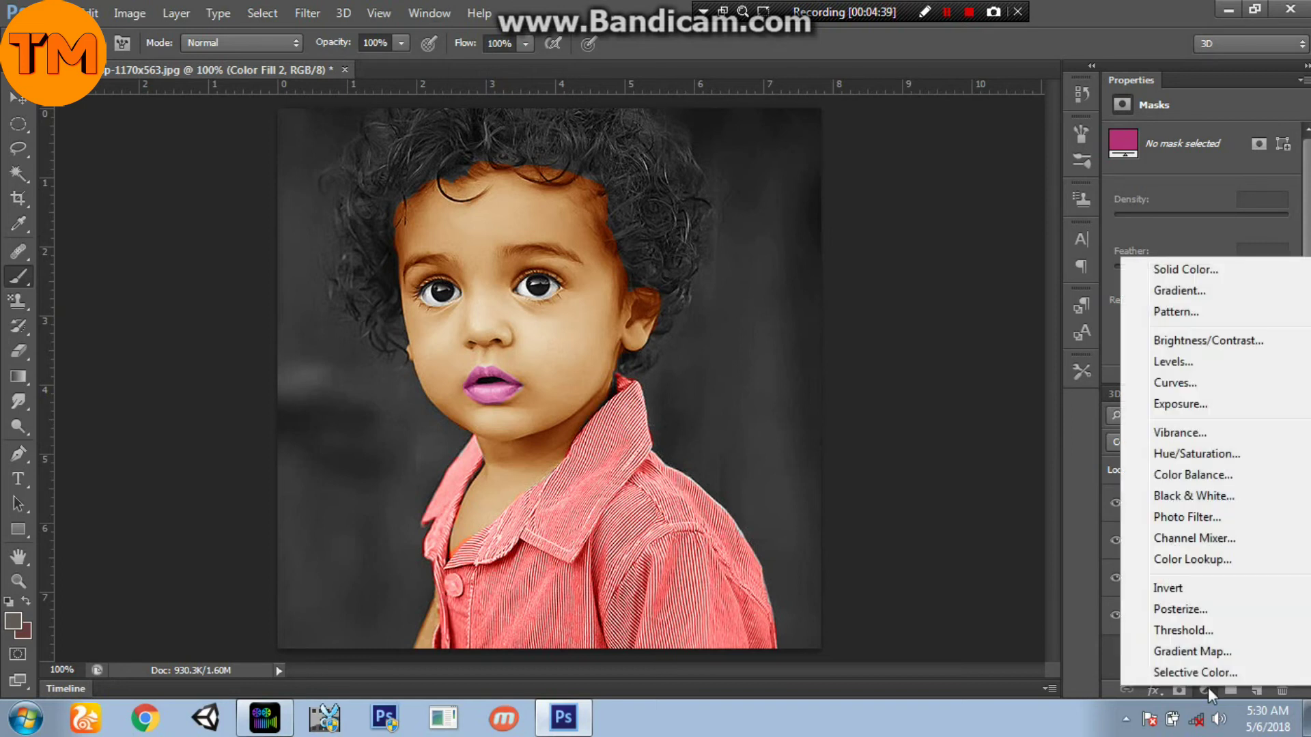
left_click(1190, 270)
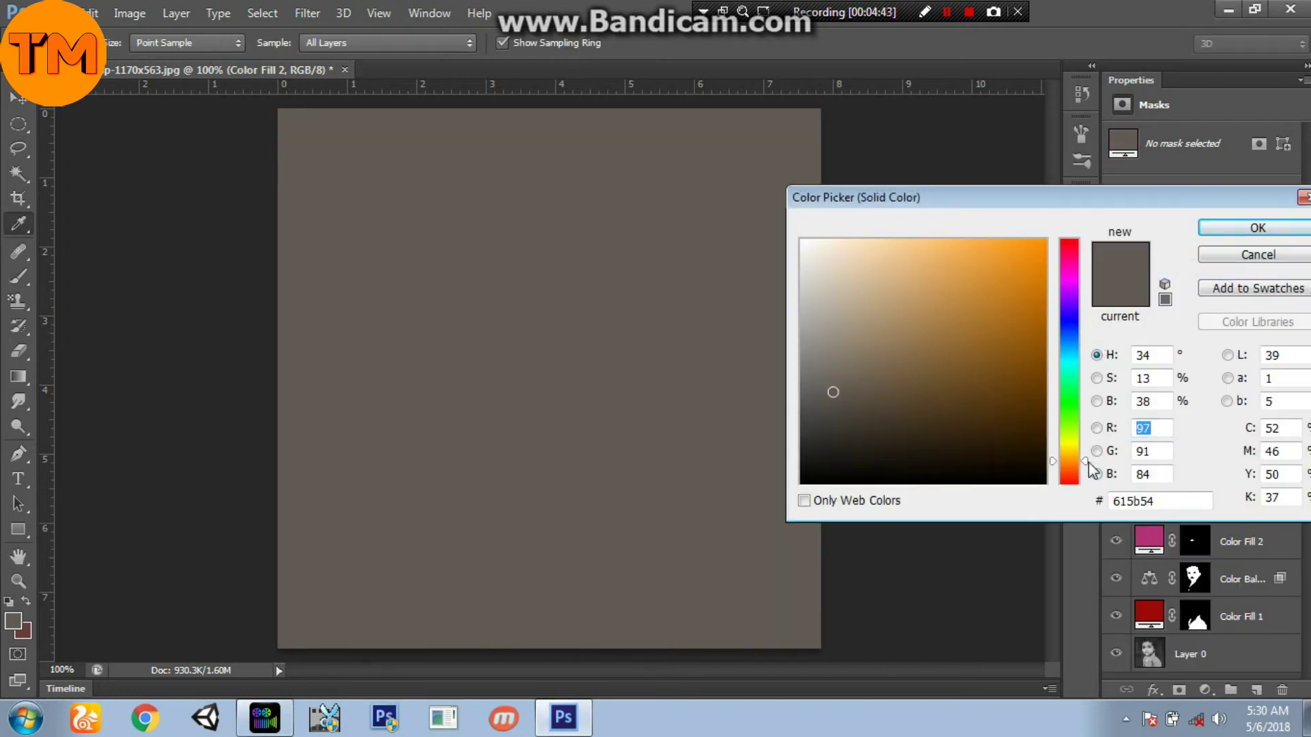
left_click(1078, 465)
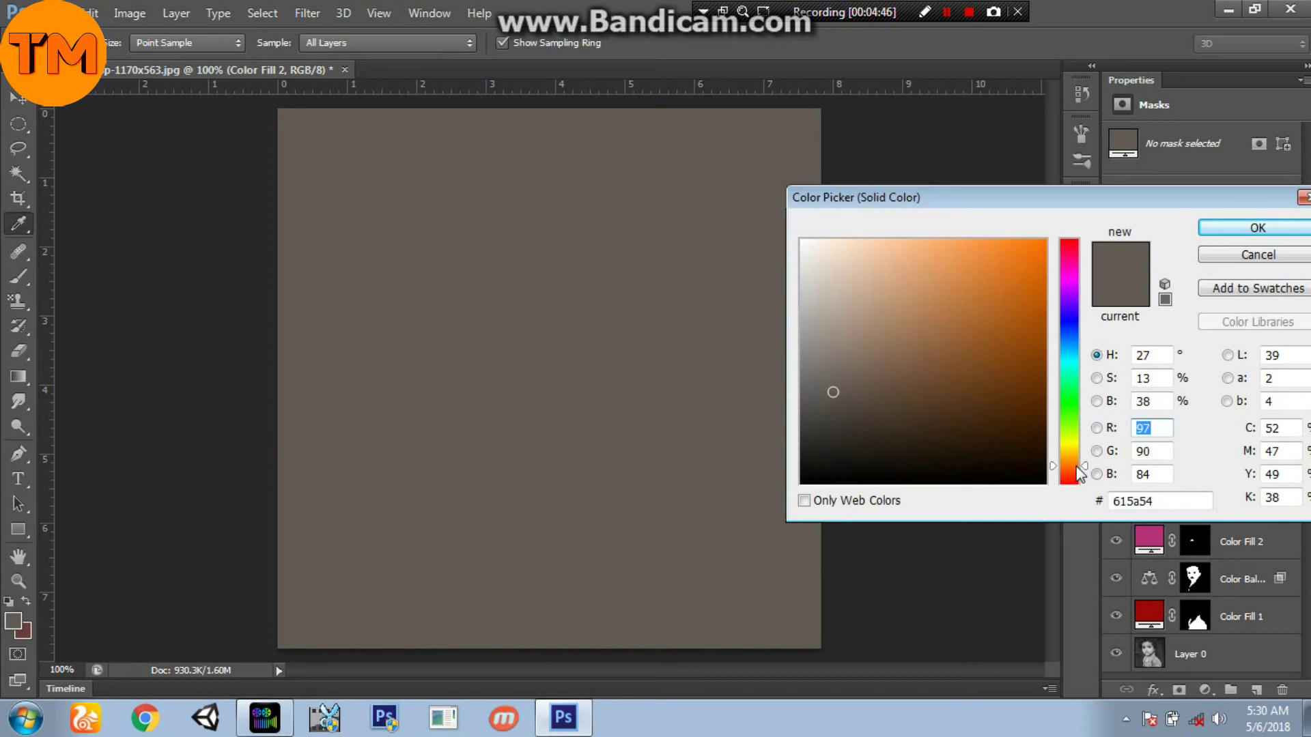
left_click_drag(1015, 327, 1041, 417)
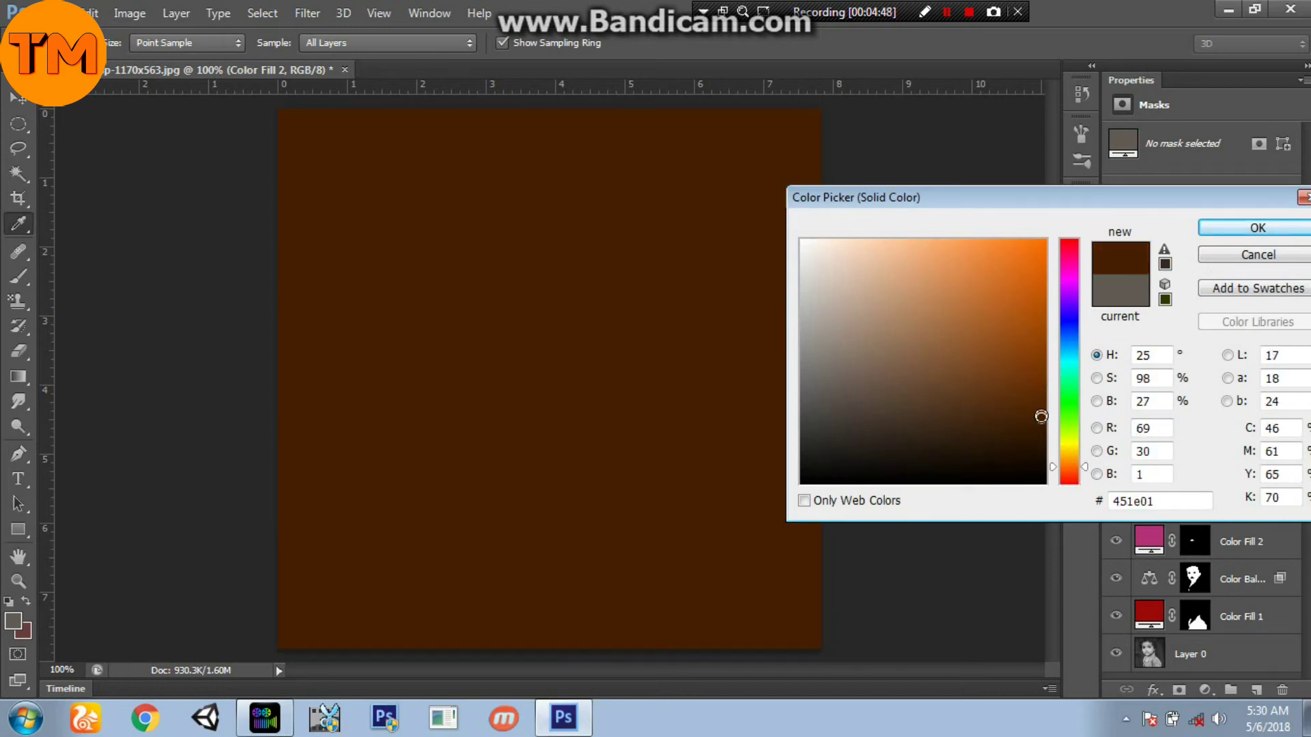
left_click(1239, 228)
key("b")
left_click(1193, 511)
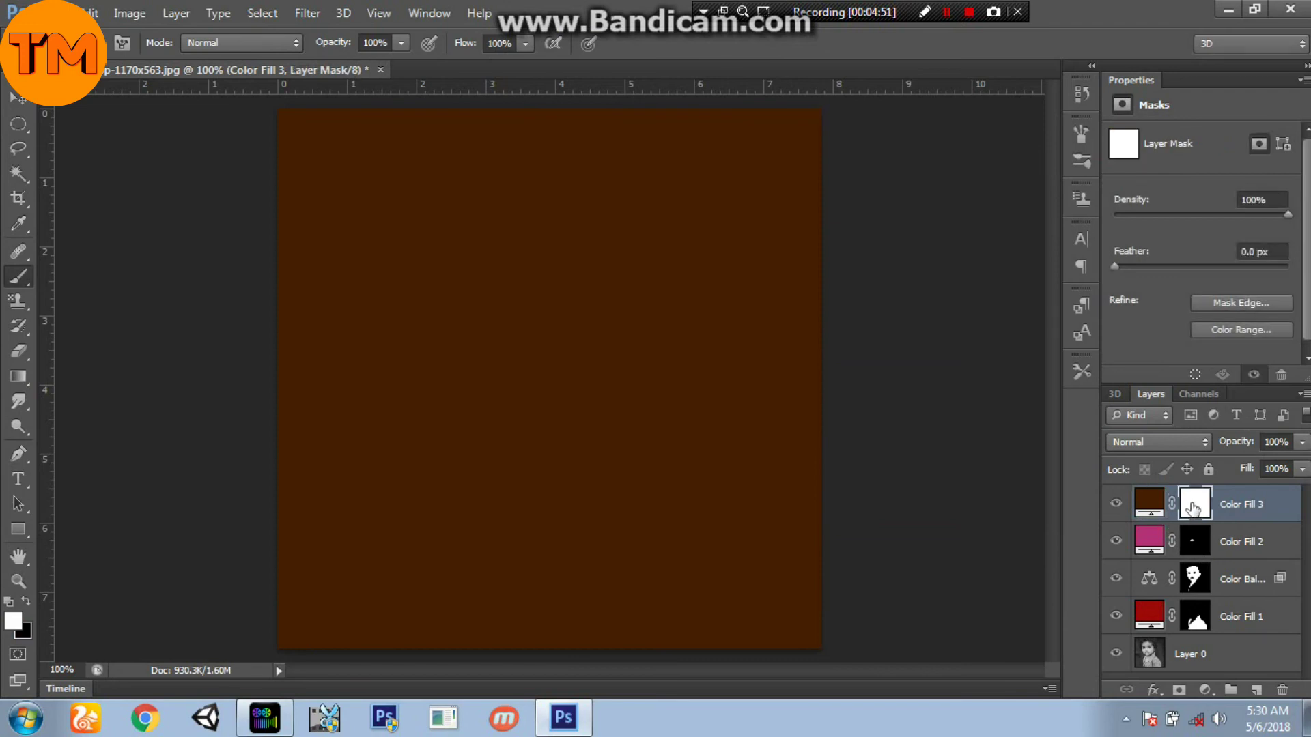
key("ctrl+i")
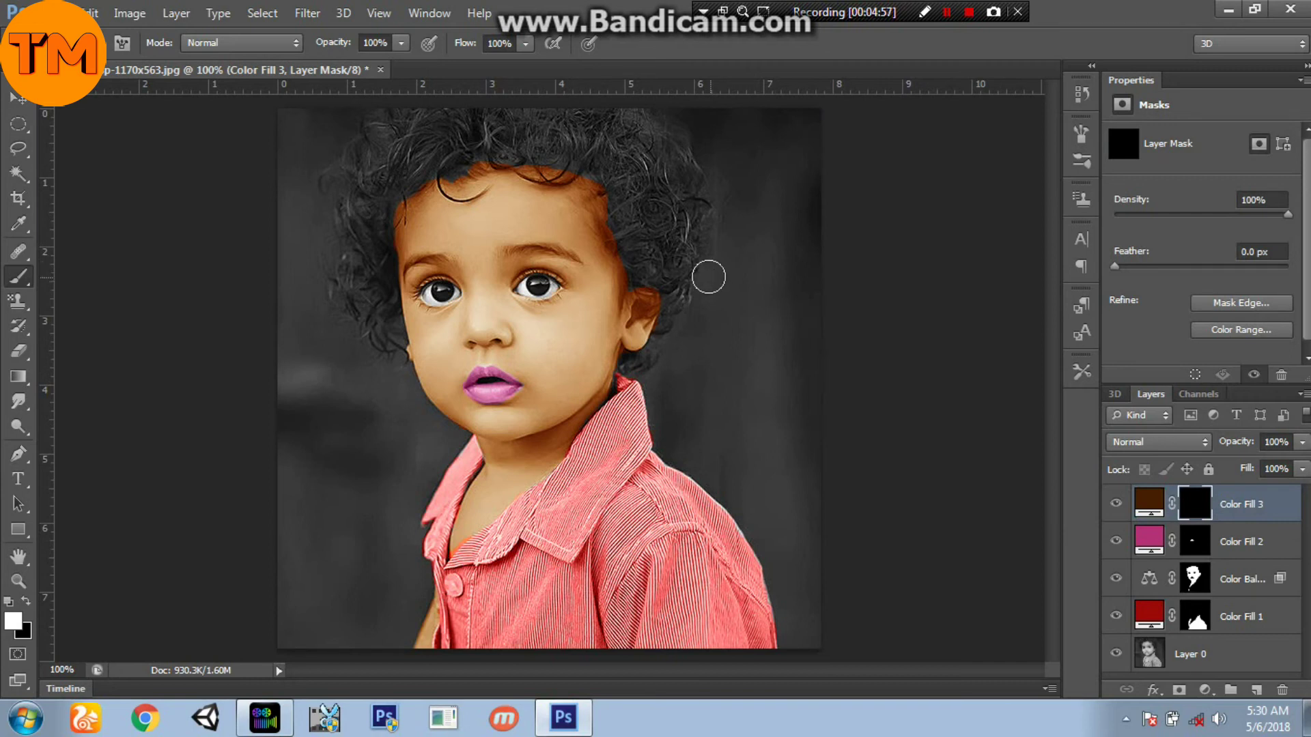
- Set the brown fill layer's blend mode to Color, trying strokes over the hair and undoing them
mouse_move(664, 193)
left_mouse_down()
mouse_move(698, 280)
mouse_move(695, 183)
mouse_move(717, 208)
left_mouse_up()
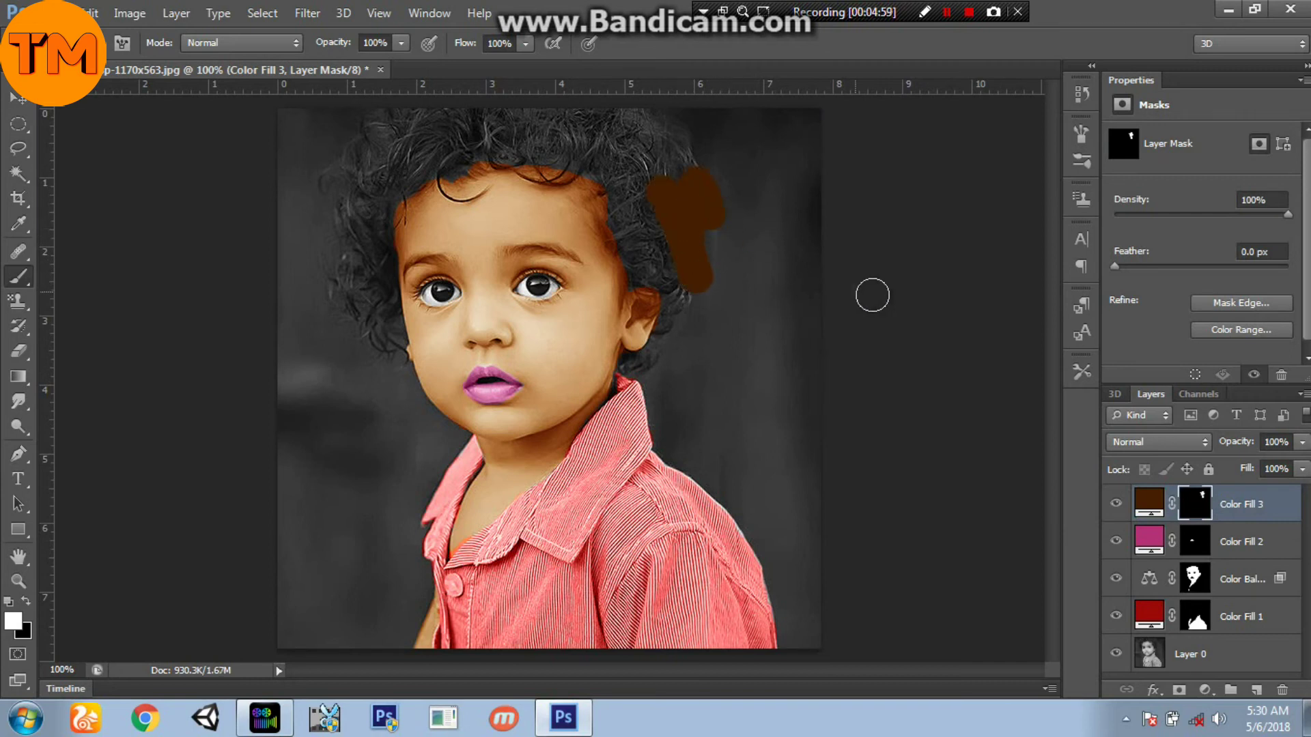
key("ctrl+z")
left_click(1161, 444)
left_click(1152, 469)
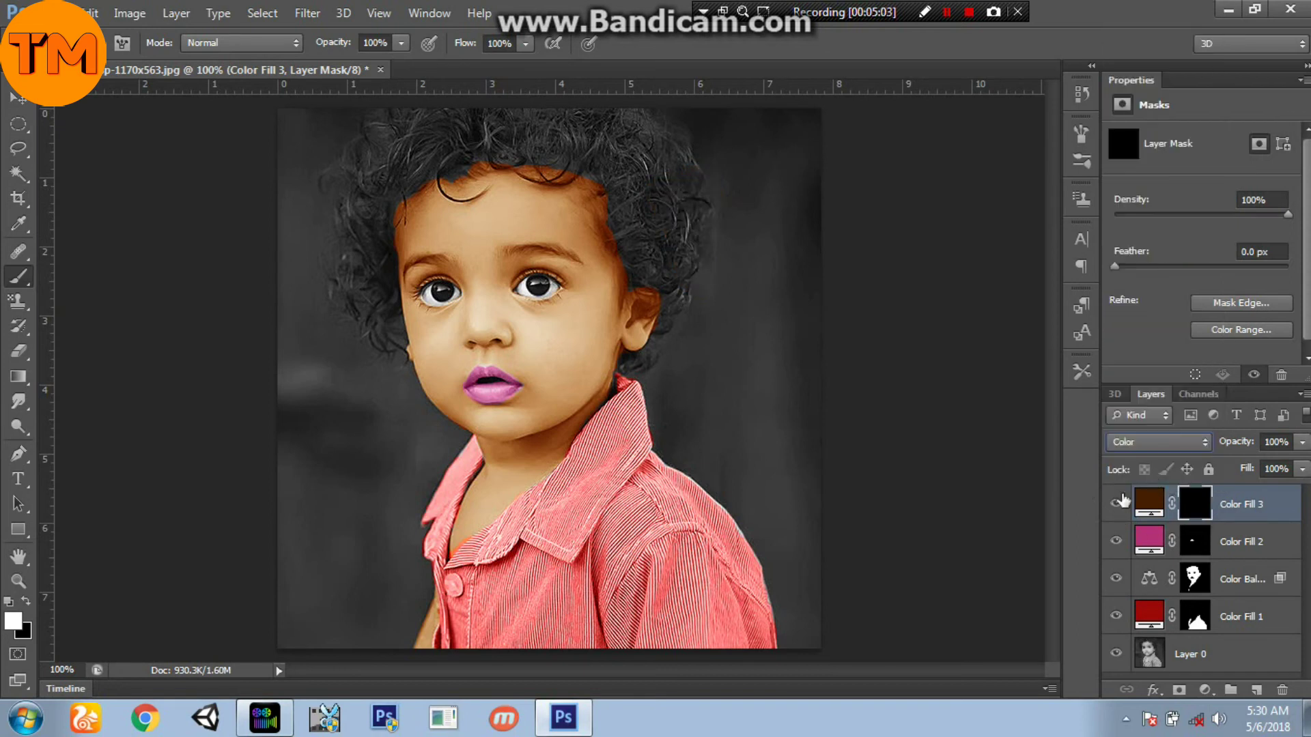
mouse_move(649, 205)
left_mouse_down()
mouse_move(649, 193)
mouse_move(657, 219)
left_mouse_up()
key("ctrl+z")
- Paint the brown fill over both irises on the layer mask with a smaller brush
scroll(594, 295, "up", 5)
left_click_drag(549, 275, 640, 566)
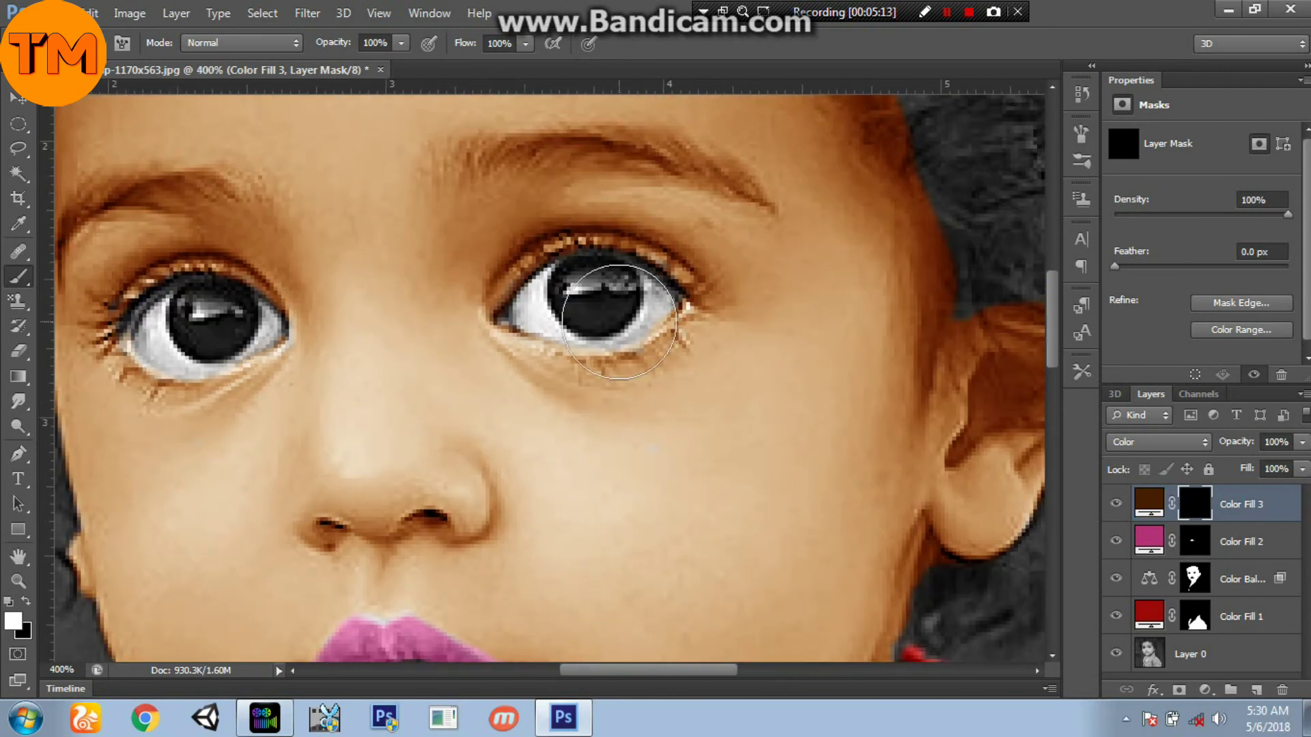
key("bracketleft")
key("bracketleft")
key("bracketleft")
mouse_move(626, 284)
left_mouse_down()
mouse_move(618, 316)
mouse_move(599, 324)
mouse_move(571, 311)
mouse_move(565, 290)
left_mouse_up()
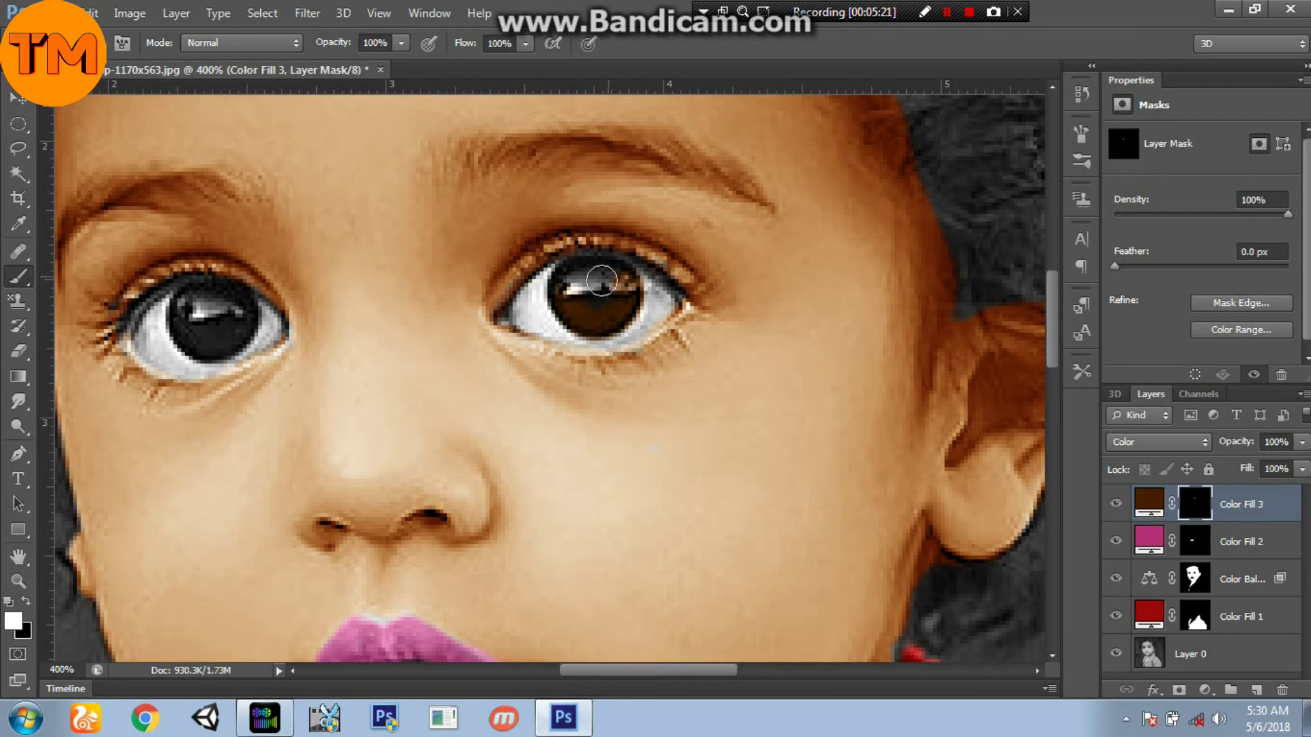
mouse_move(185, 320)
left_mouse_down()
mouse_move(203, 344)
mouse_move(232, 333)
left_mouse_up()
key("ctrl+1")
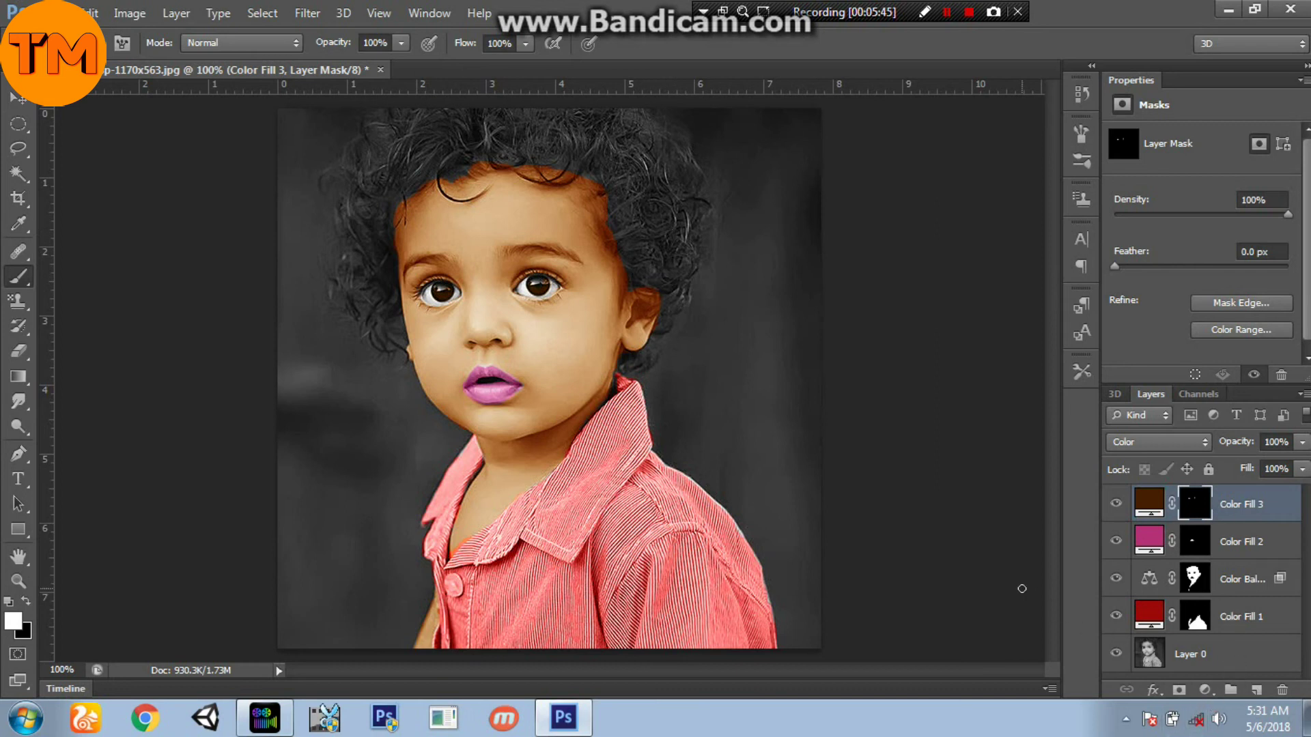
- Add a solid colour fill layer in dark brown with a hue of 34° and invert its mask to black
left_click(1201, 686)
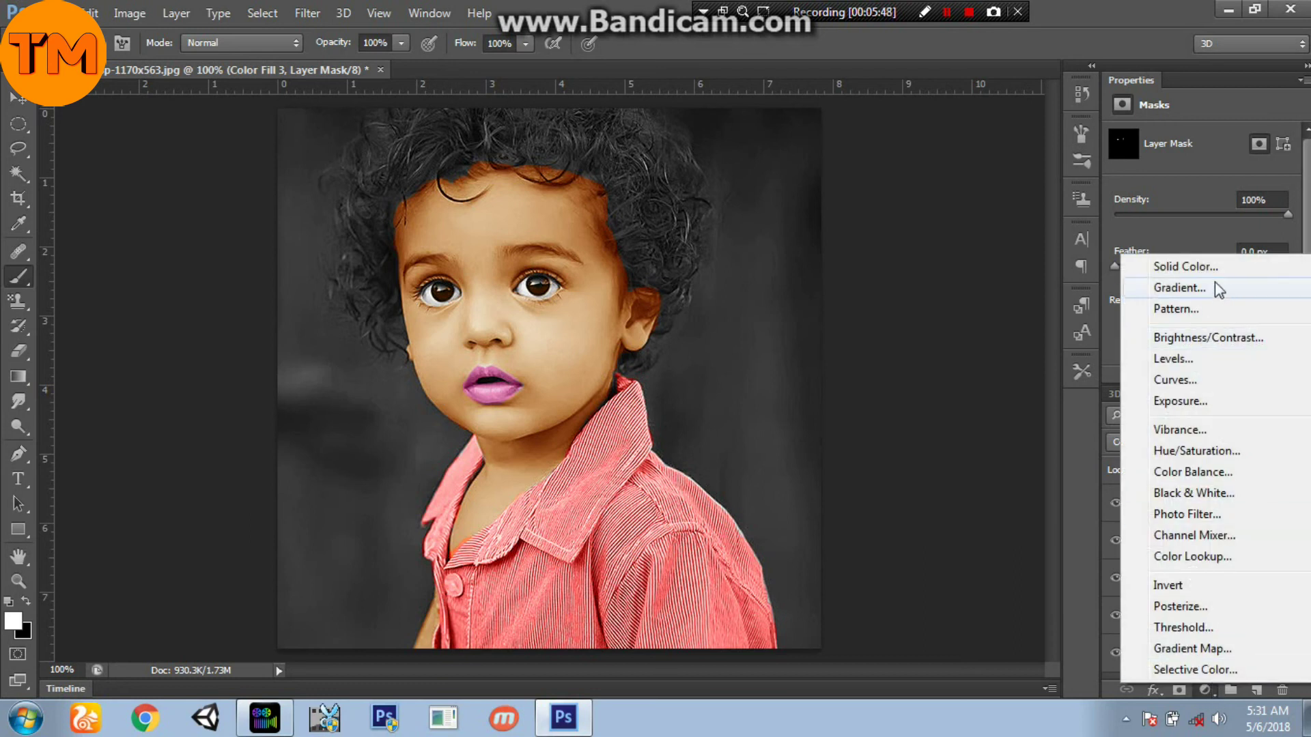
left_click(1131, 267)
left_click(1039, 390)
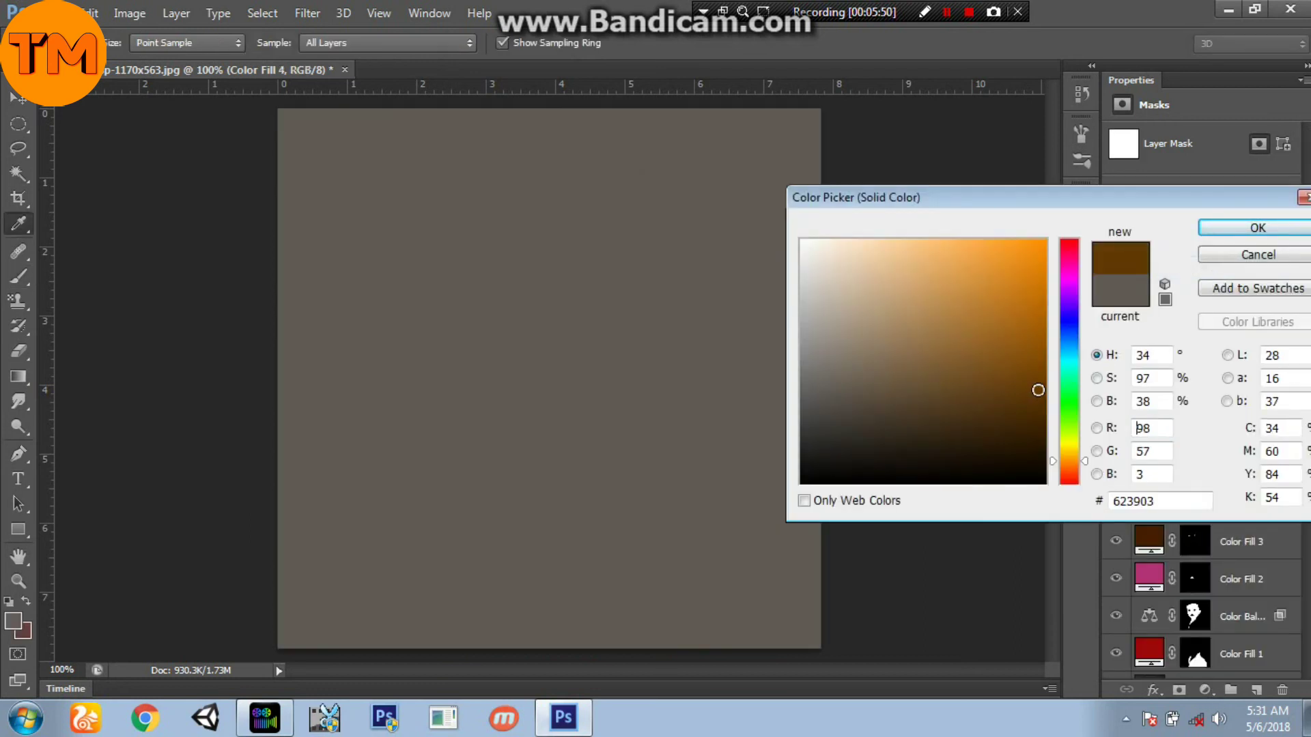
left_click_drag(1038, 407, 1046, 420)
left_click(1259, 227)
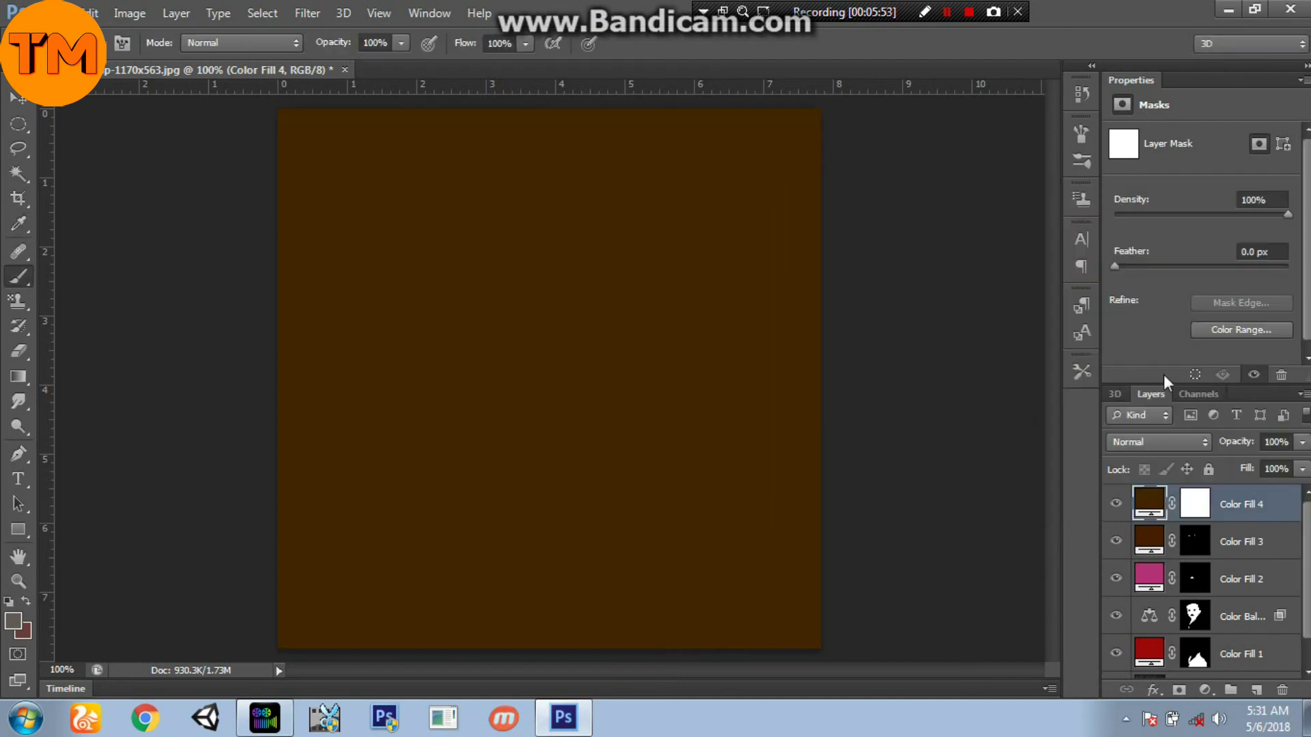
left_click(1200, 513)
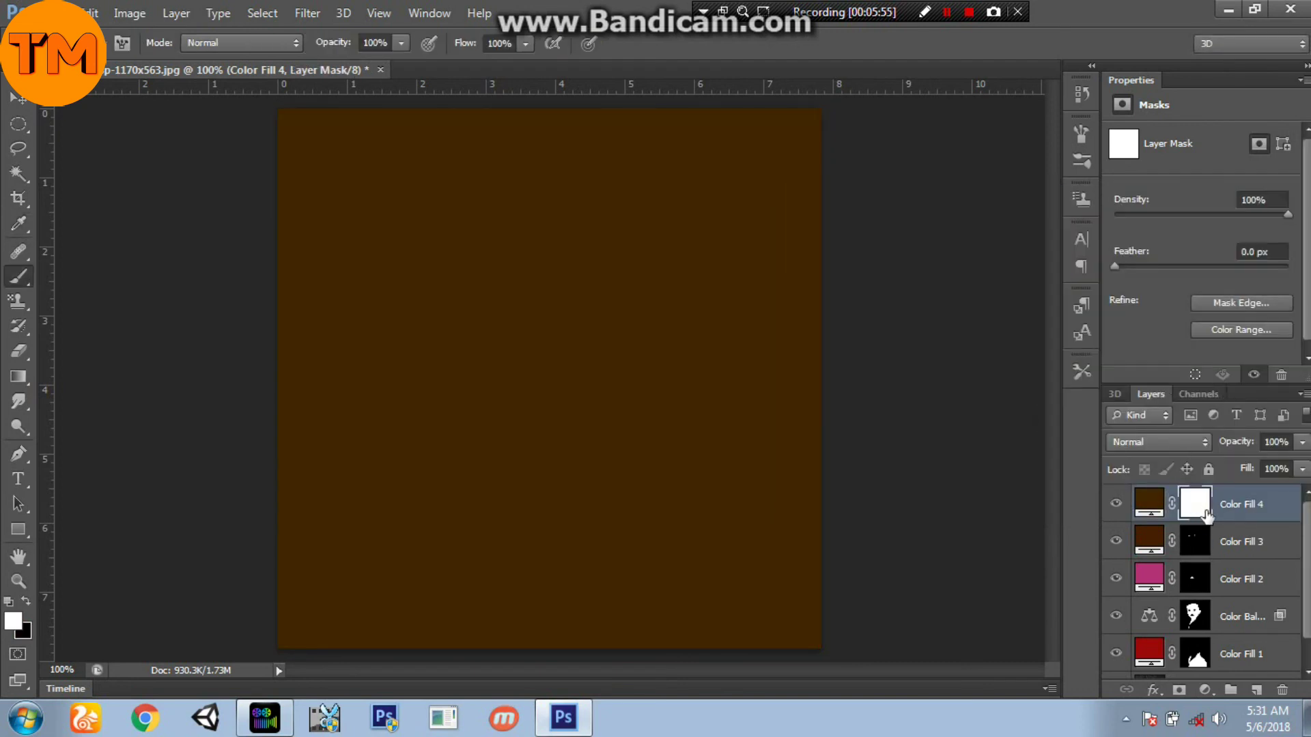
key("ctrl+i")
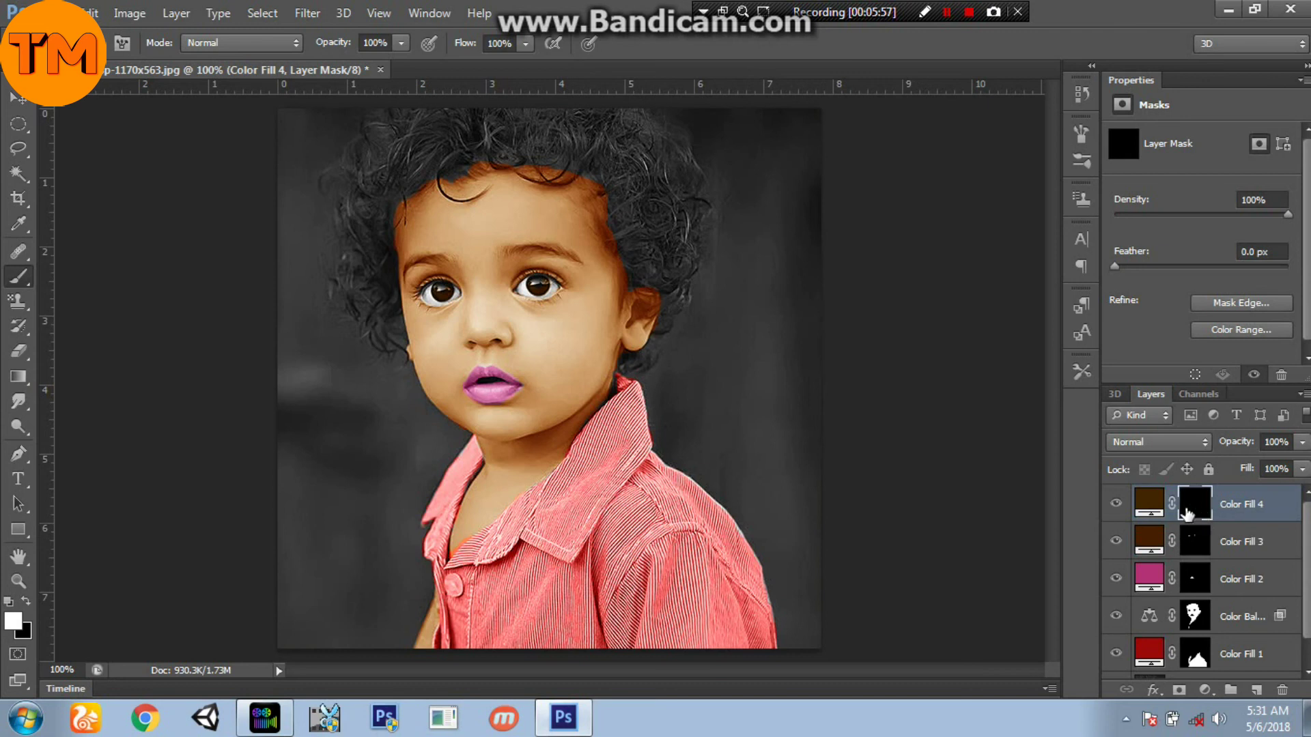
- Set the new brown fill layer's blend mode to Color, trying a resized brush on the hair and undoing the stroke
left_click(1191, 443)
left_click(1210, 464)
key("bracketright")
key("bracketright")
key("bracketright")
key("bracketright")
key("bracketright")
key("bracketright")
key("bracketright")
key("bracketright")
key("bracketright")
key("bracketright")
key("bracketright")
key("bracketright")
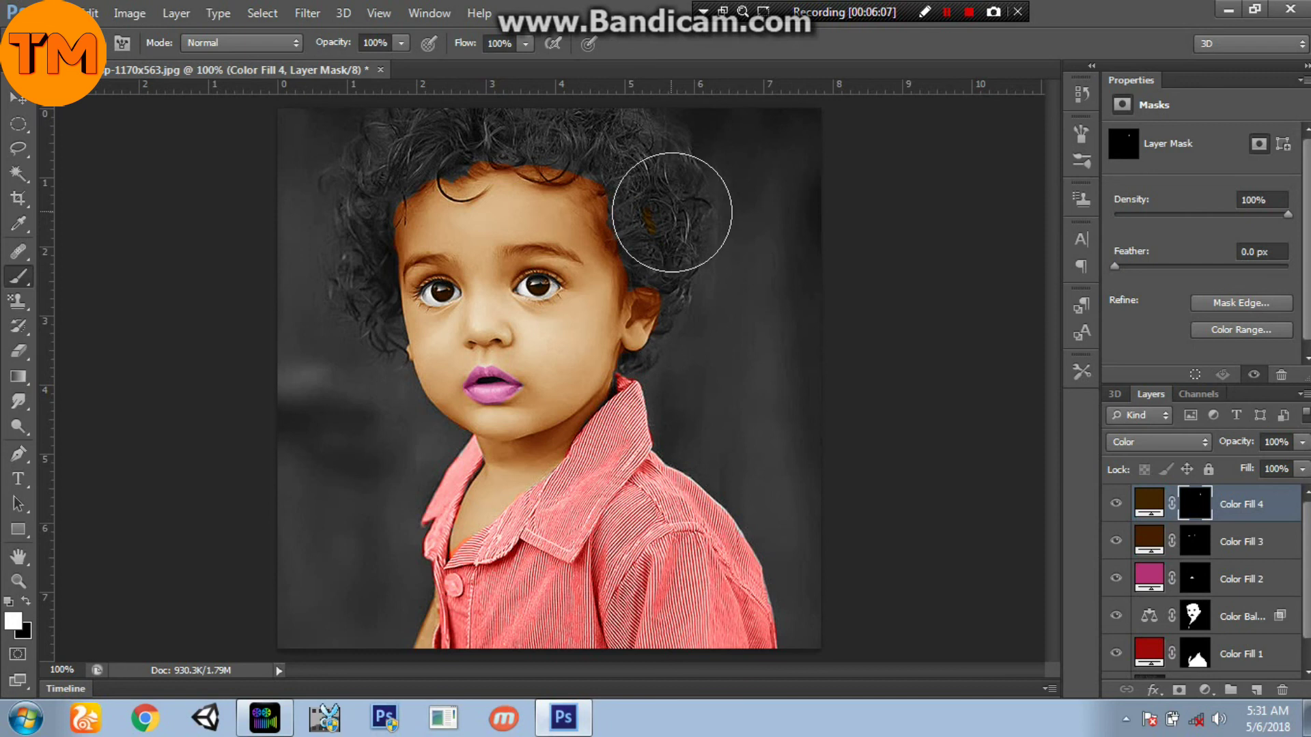
key("bracketleft")
key("bracketleft")
key("bracketleft")
key("bracketleft")
key("bracketleft")
key("bracketleft")
key("bracketleft")
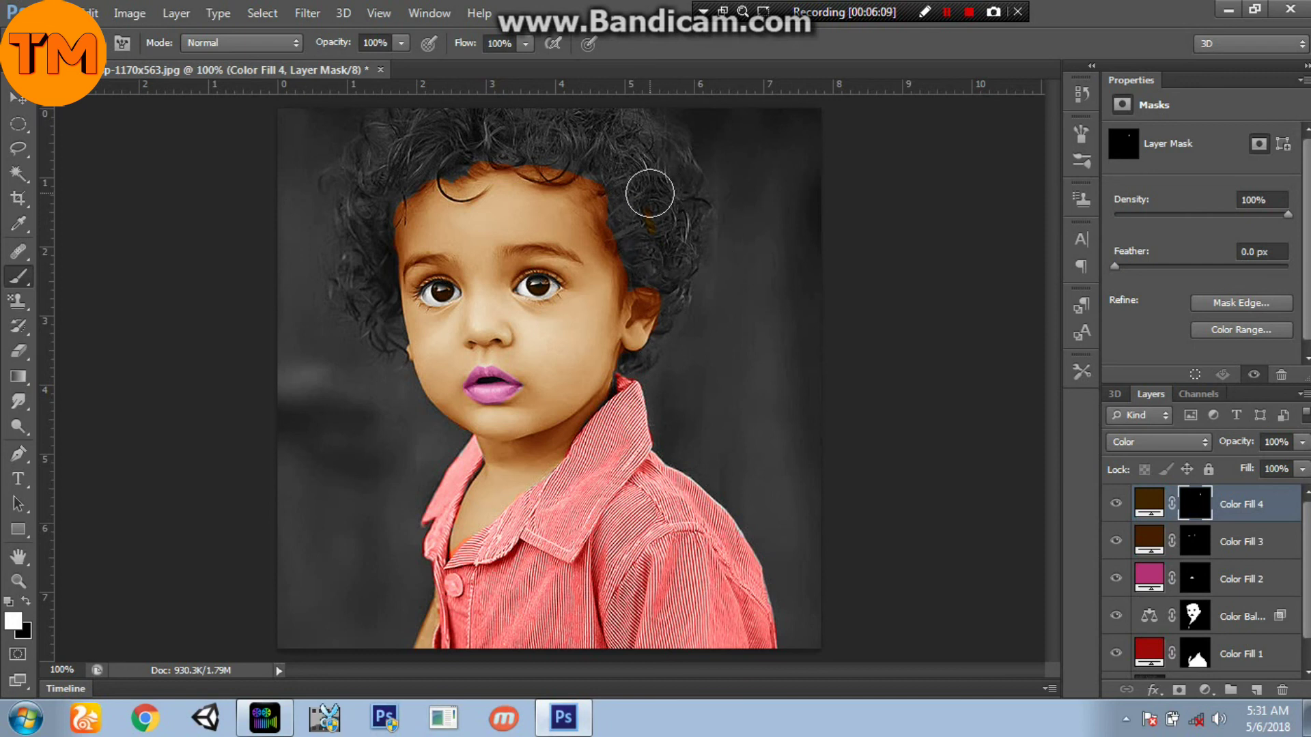
mouse_move(446, 160)
left_mouse_down()
mouse_move(404, 178)
mouse_move(407, 161)
mouse_move(454, 137)
left_mouse_up()
key("ctrl+z")
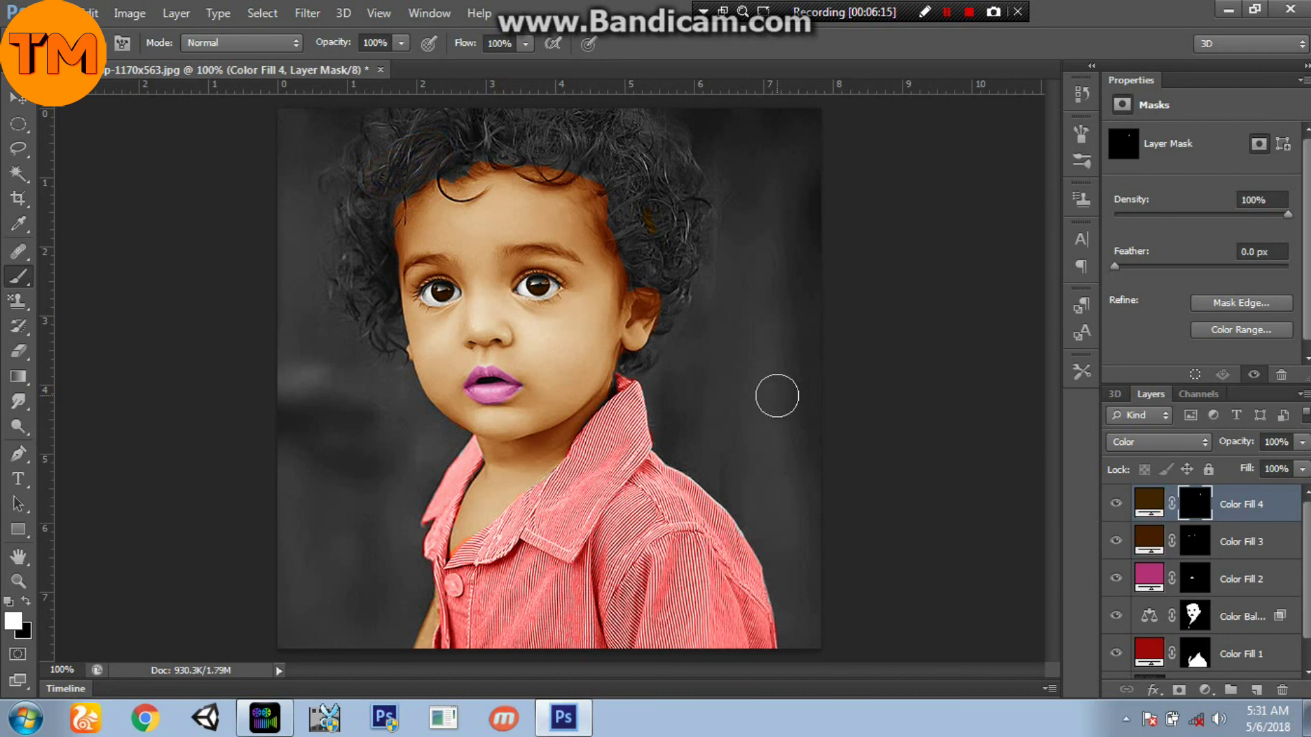
- Recolour the hair fill layer to a near-black brown, #110a00
double_click(1149, 503)
left_click_drag(1043, 420, 1046, 468)
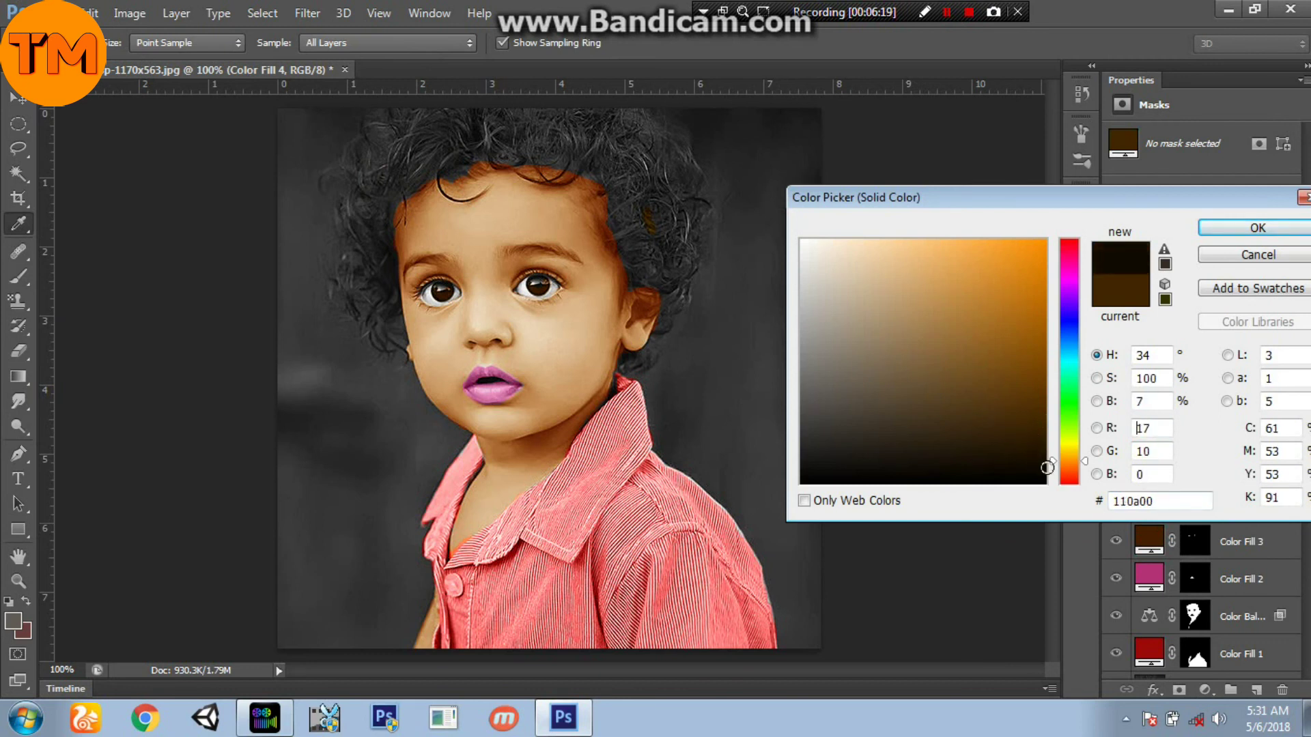
left_click(1231, 226)
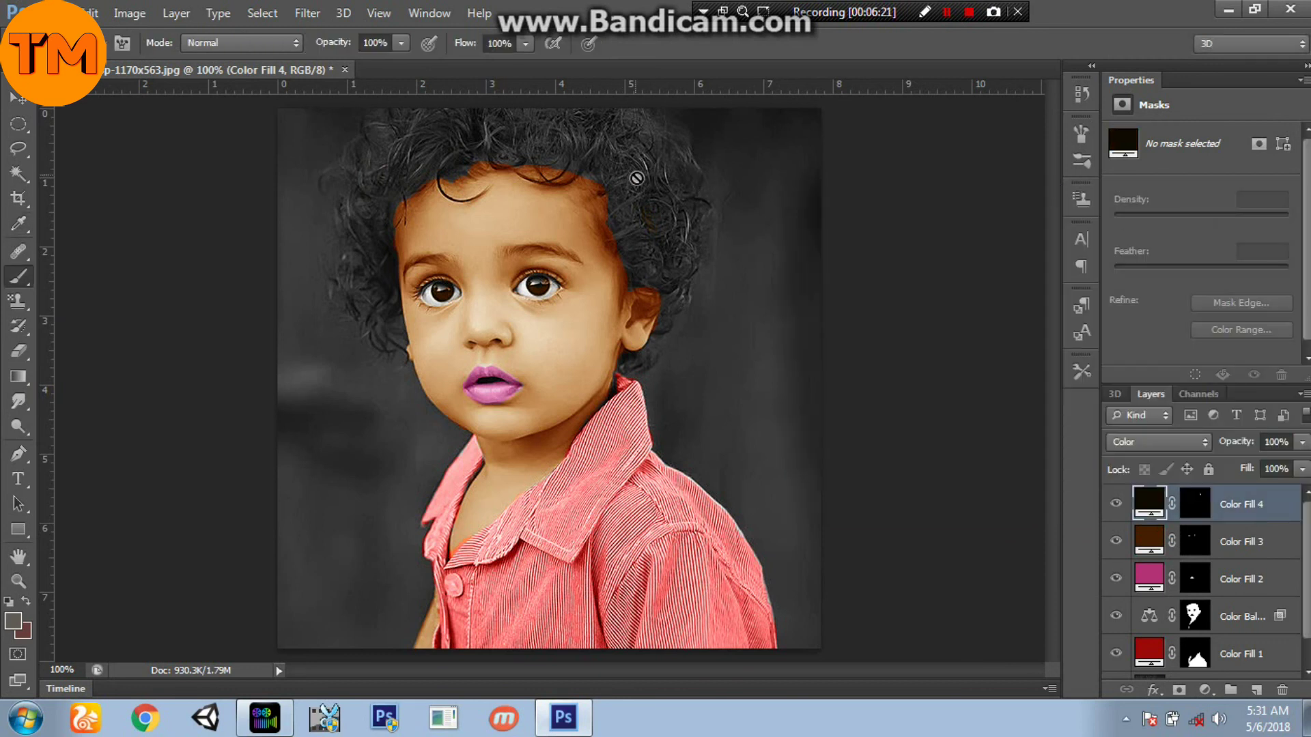
- Paint the hair fill on its layer mask over the curls beside the forehead and behind the visible ear
left_click(1207, 507)
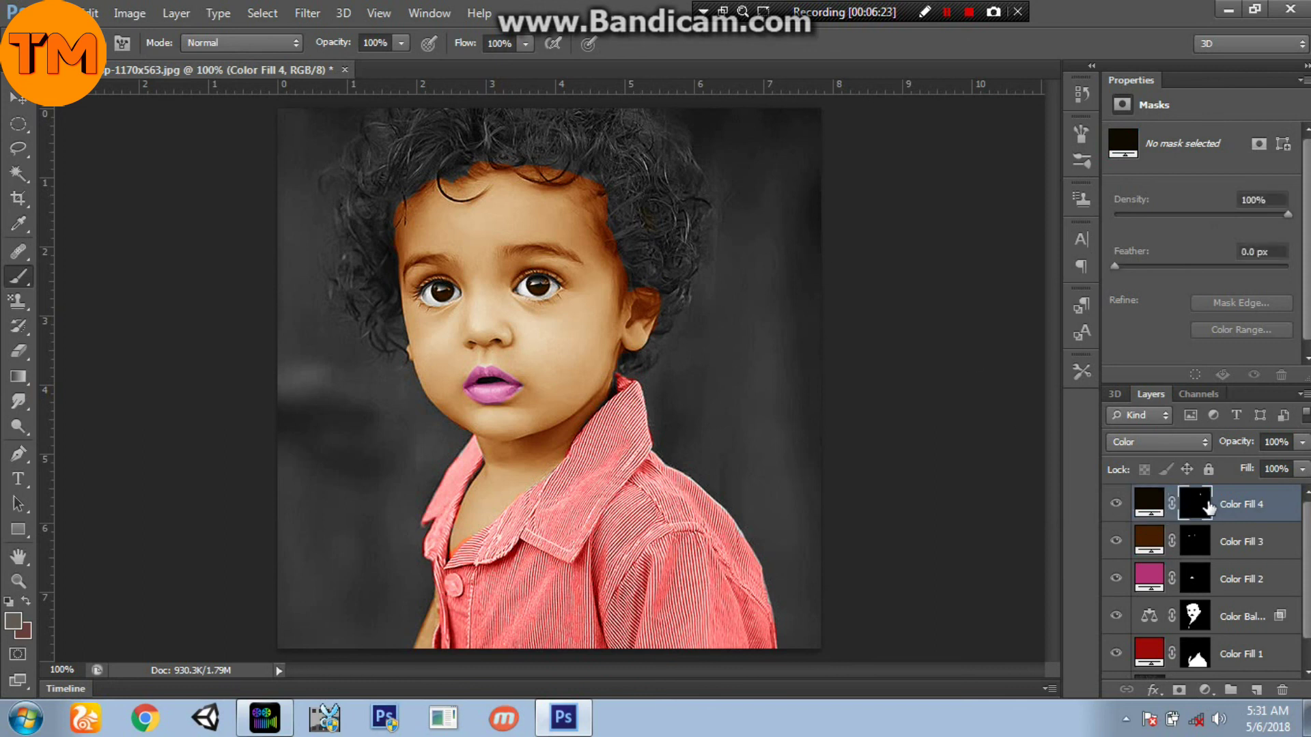
mouse_move(641, 191)
left_mouse_down()
mouse_move(670, 259)
mouse_move(666, 217)
mouse_move(630, 166)
mouse_move(688, 257)
left_mouse_up()
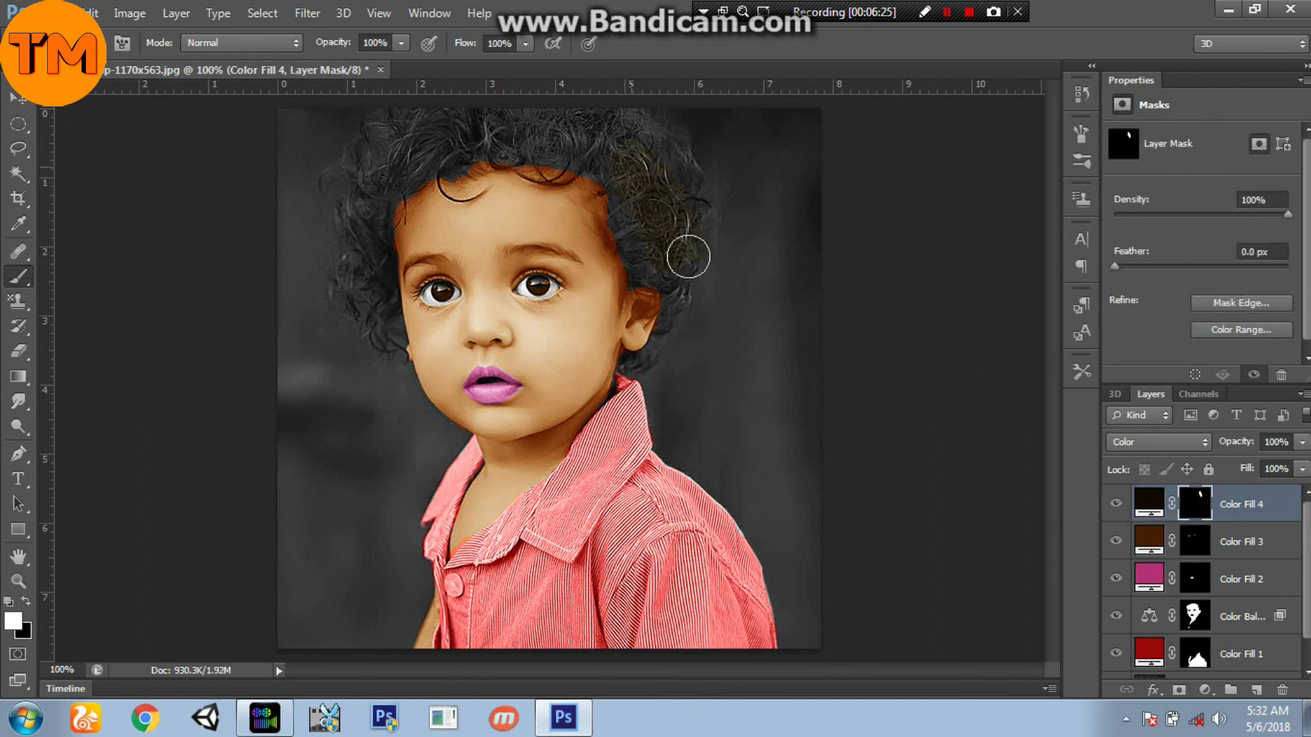
key("ctrl+plus")
key("ctrl+plus")
key("bracketleft")
key("bracketleft")
key("bracketleft")
key("bracketleft")
key("bracketleft")
key("bracketleft")
key("bracketleft")
mouse_move(772, 351)
left_mouse_down()
mouse_move(766, 324)
mouse_move(804, 368)
mouse_move(868, 286)
left_mouse_up()
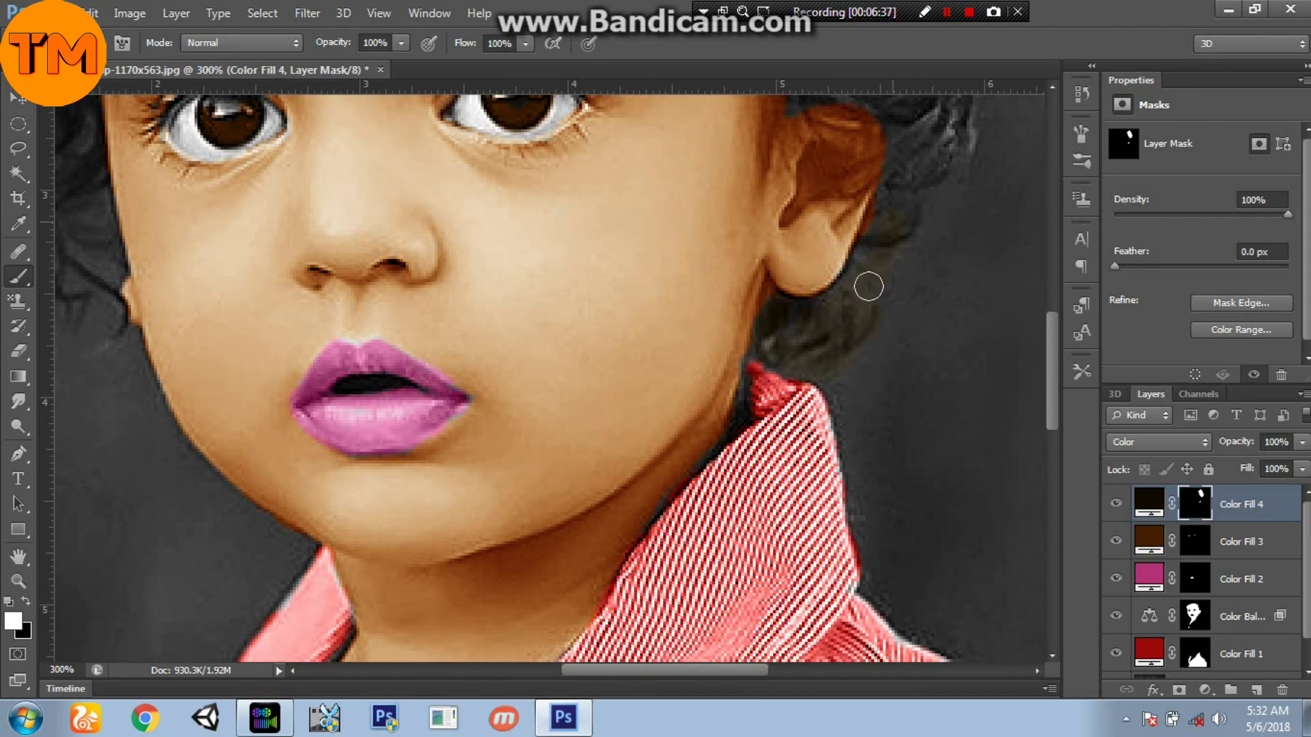
- Paint the hair fill over the curls above and around the ear with a larger brush
scroll(819, 259, "up", 5)
key("bracketright")
key("bracketright")
key("bracketright")
mouse_move(775, 290)
left_mouse_down()
mouse_move(699, 142)
mouse_move(707, 226)
mouse_move(725, 216)
mouse_move(722, 255)
mouse_move(773, 349)
left_mouse_up()
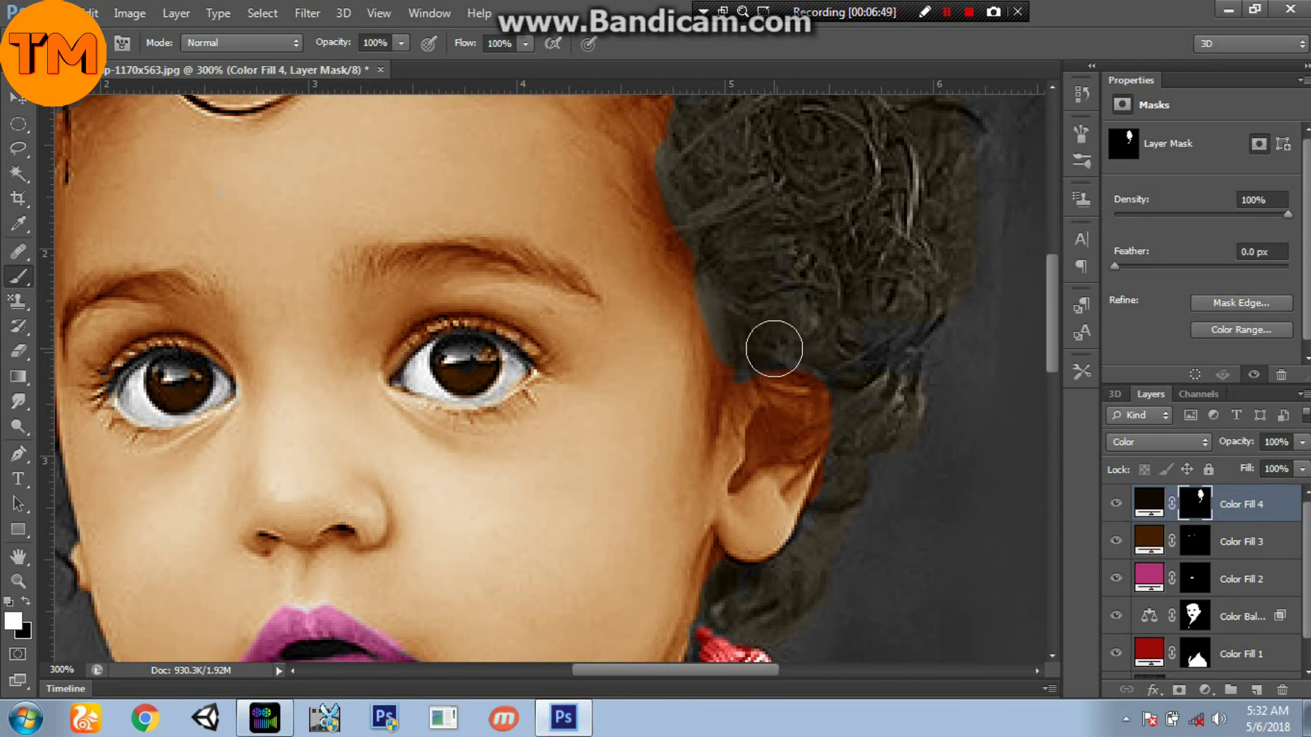
- Paint the hair fill over the remaining curls on the crown, the opposite side and along the forehead hairline
key("ctrl+minus")
key("ctrl+minus")
key("ctrl+minus")
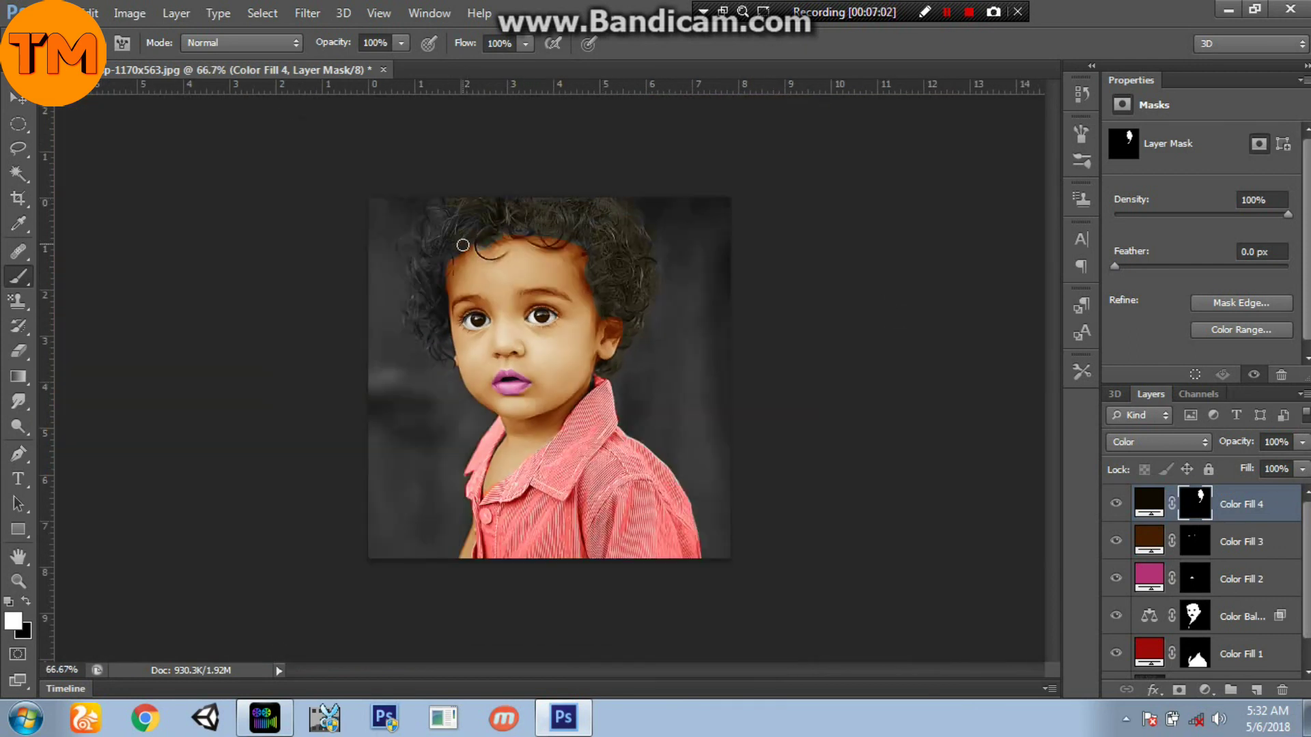
mouse_move(428, 292)
left_mouse_down()
mouse_move(440, 344)
mouse_move(456, 217)
mouse_move(438, 255)
mouse_move(439, 331)
mouse_move(421, 248)
left_mouse_up()
key("ctrl+plus")
key("ctrl+plus")
key("ctrl+plus")
left_click_drag(478, 205, 605, 701)
left_click_drag(600, 246, 600, 354)
left_click_drag(617, 415, 637, 351)
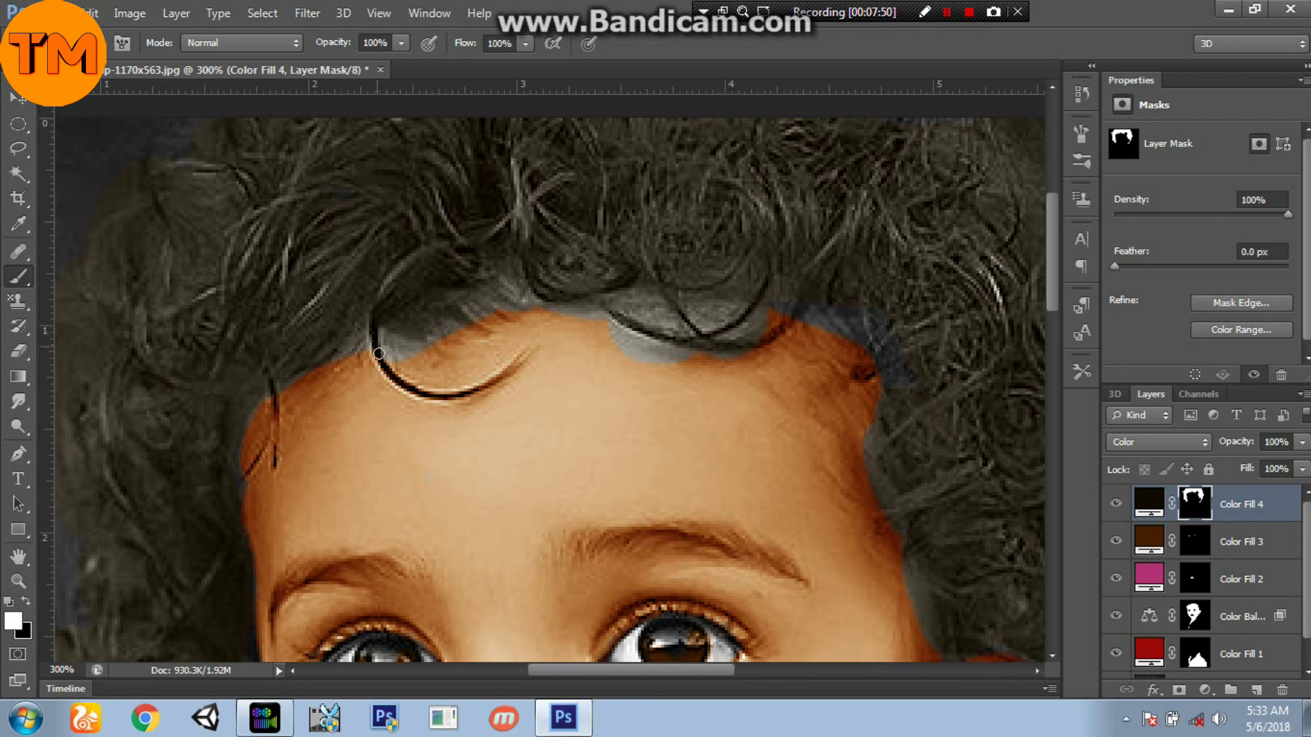
left_click_drag(484, 502, 477, 335)
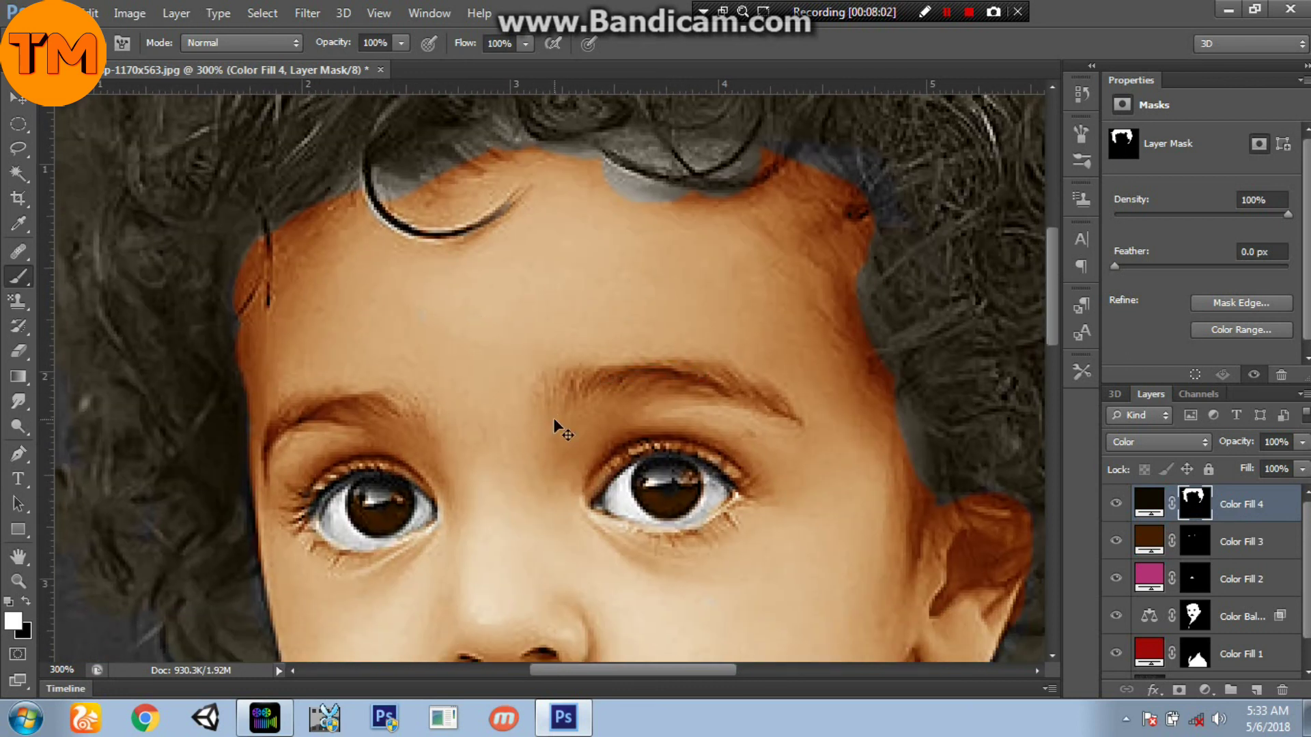
- Move the Color Balance layer to the top of the layer stack and select the hair fill layer beneath it
key("ctrl+1")
left_click_drag(1213, 606, 1217, 530)
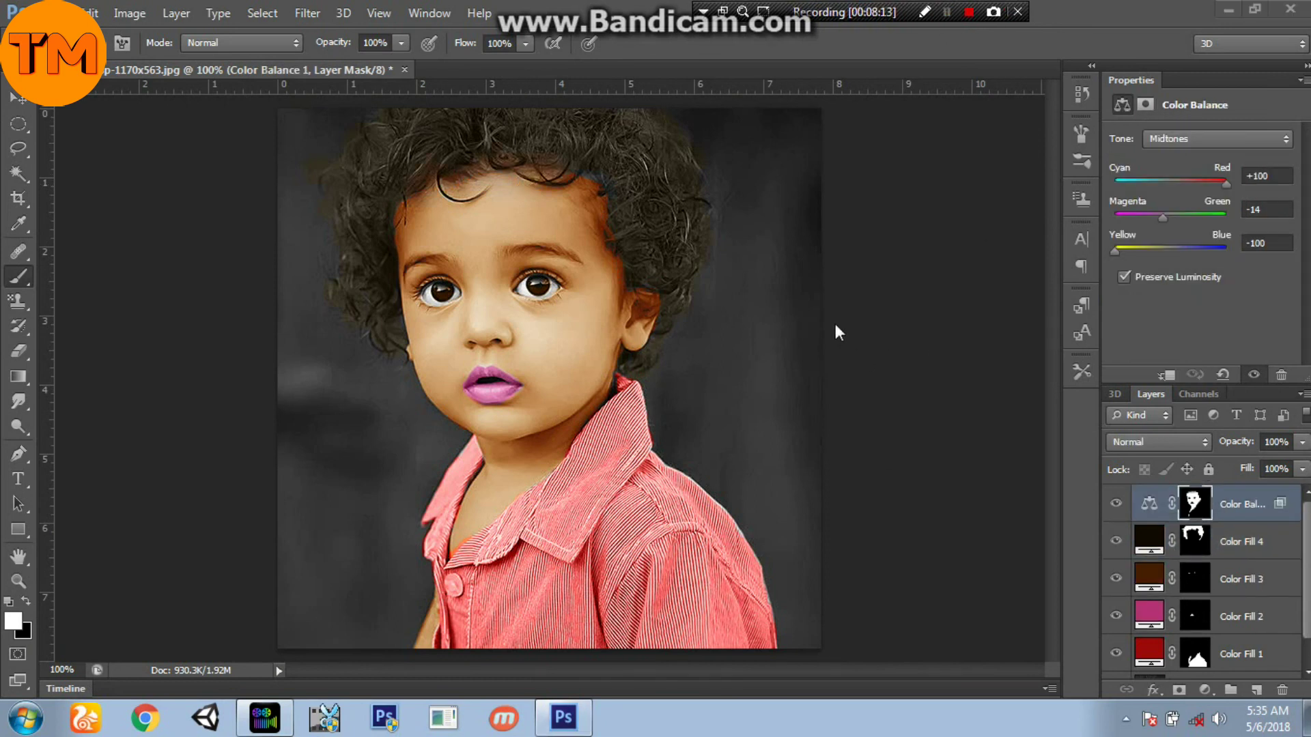
key("alt+[")
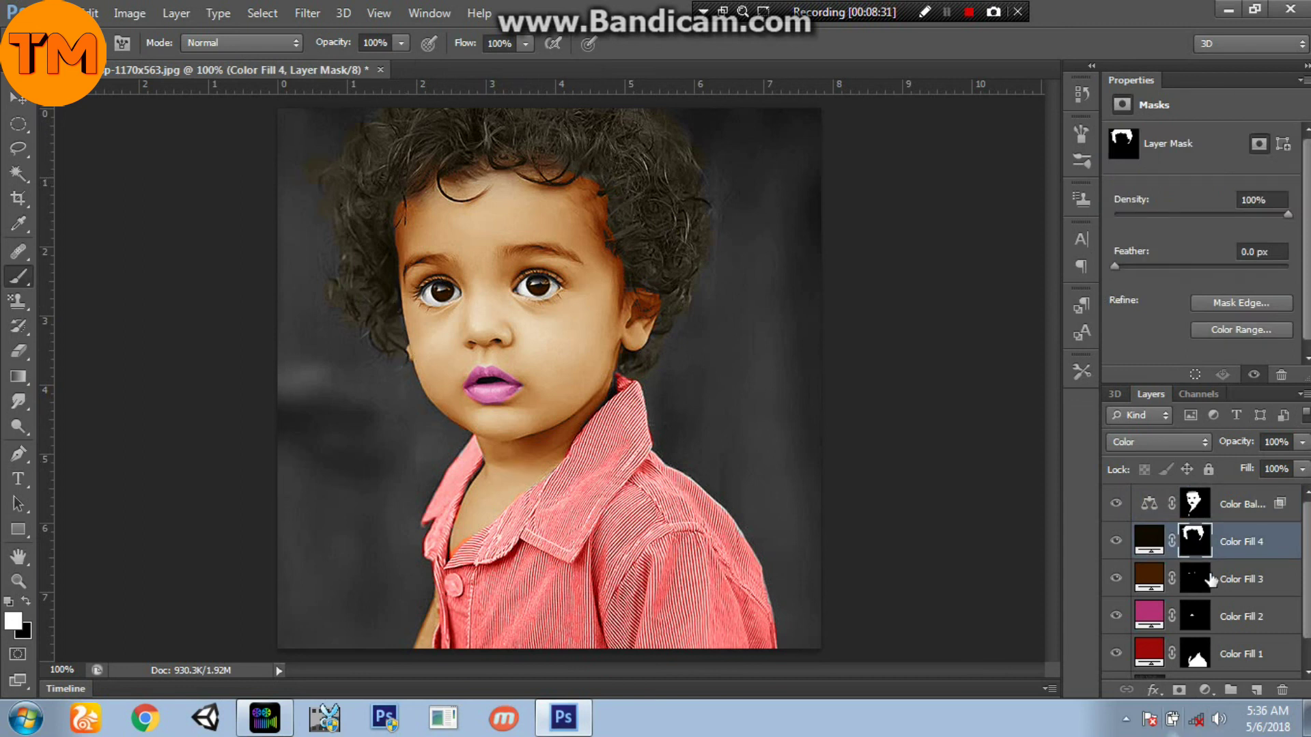
left_click(1241, 508)
left_click(1241, 544)
left_click(1204, 690)
left_click(1231, 289)
left_click(728, 234)
- Add a solid colour fill layer in blue #0040d1 above the hair fill and invert its mask to black
left_click(1205, 689)
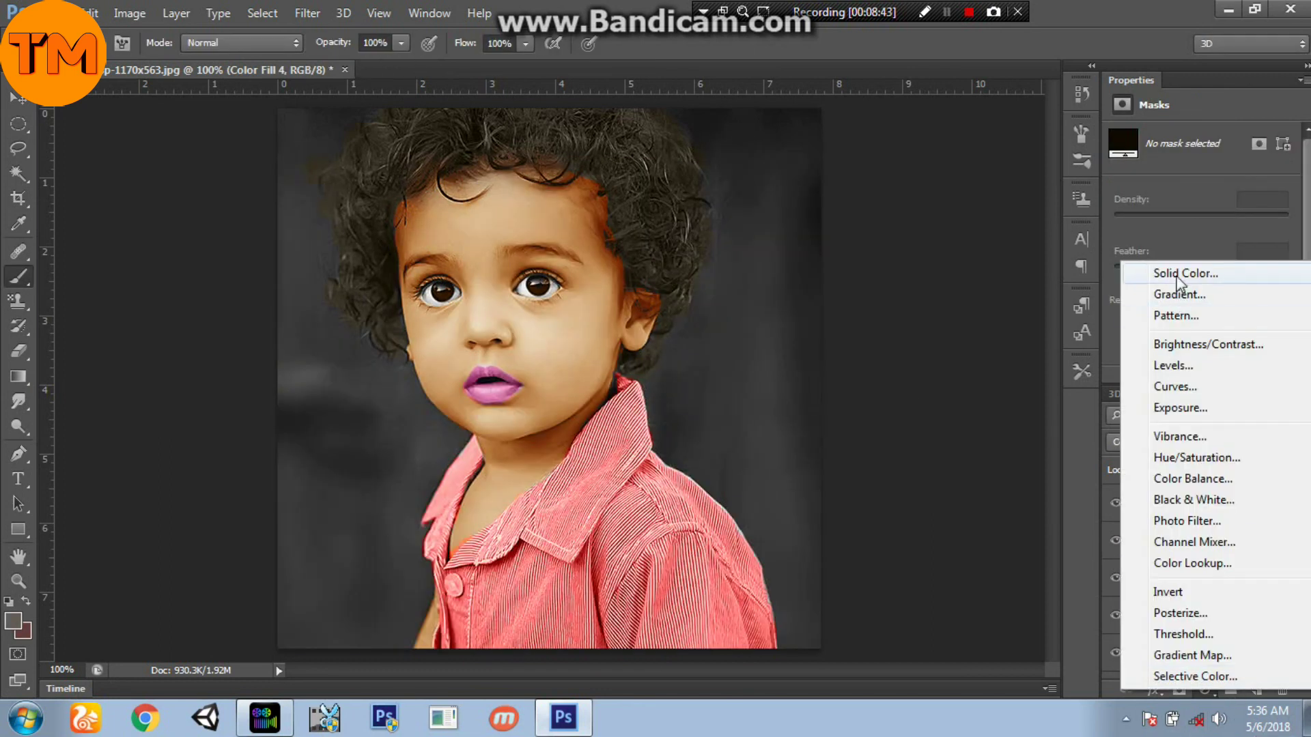
left_click(1188, 269)
left_click_drag(1067, 308, 1067, 325)
left_click(1045, 282)
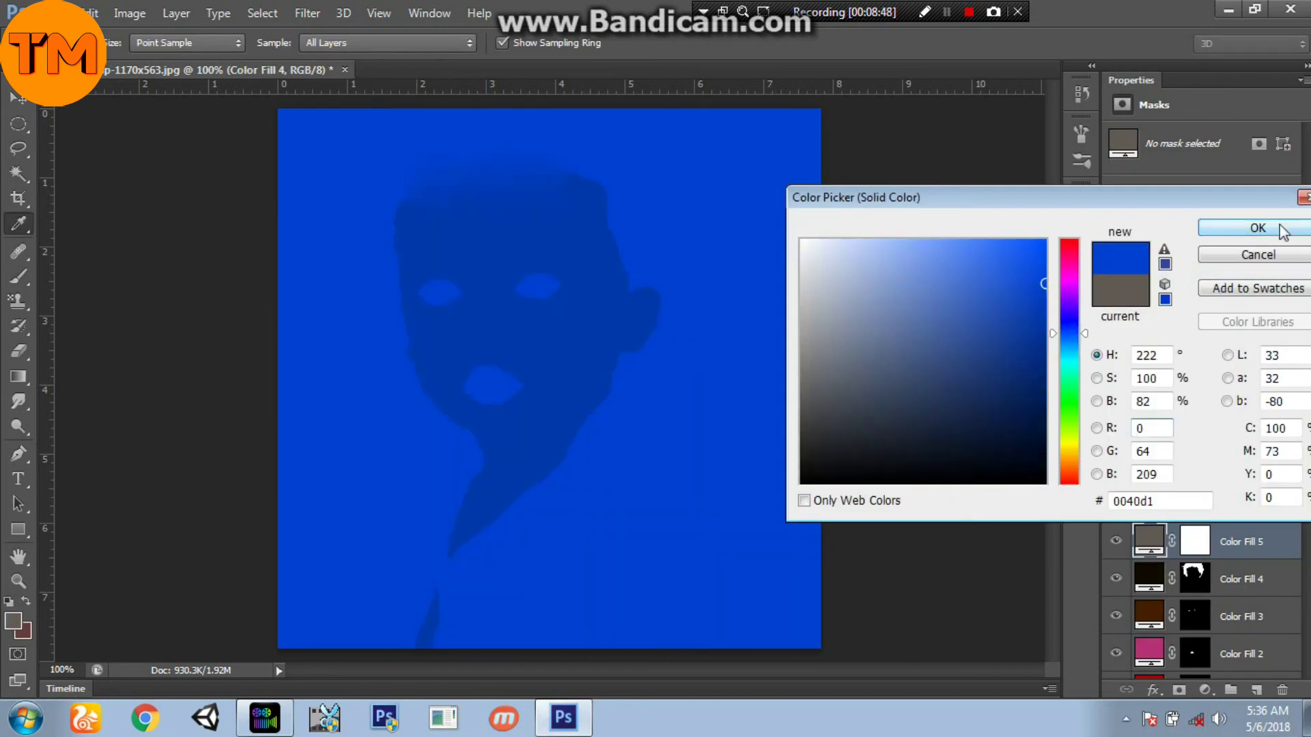
left_click(1258, 227)
left_click(1195, 541)
key("ctrl+i")
- Set the blue fill layer's blend mode to Color and its Fill to 40%, trying a stroke on the background
mouse_move(717, 333)
left_mouse_down()
mouse_move(747, 345)
mouse_move(789, 413)
left_mouse_up()
key("ctrl+z")
left_click(1157, 441)
left_click(1174, 471)
left_click(1301, 469)
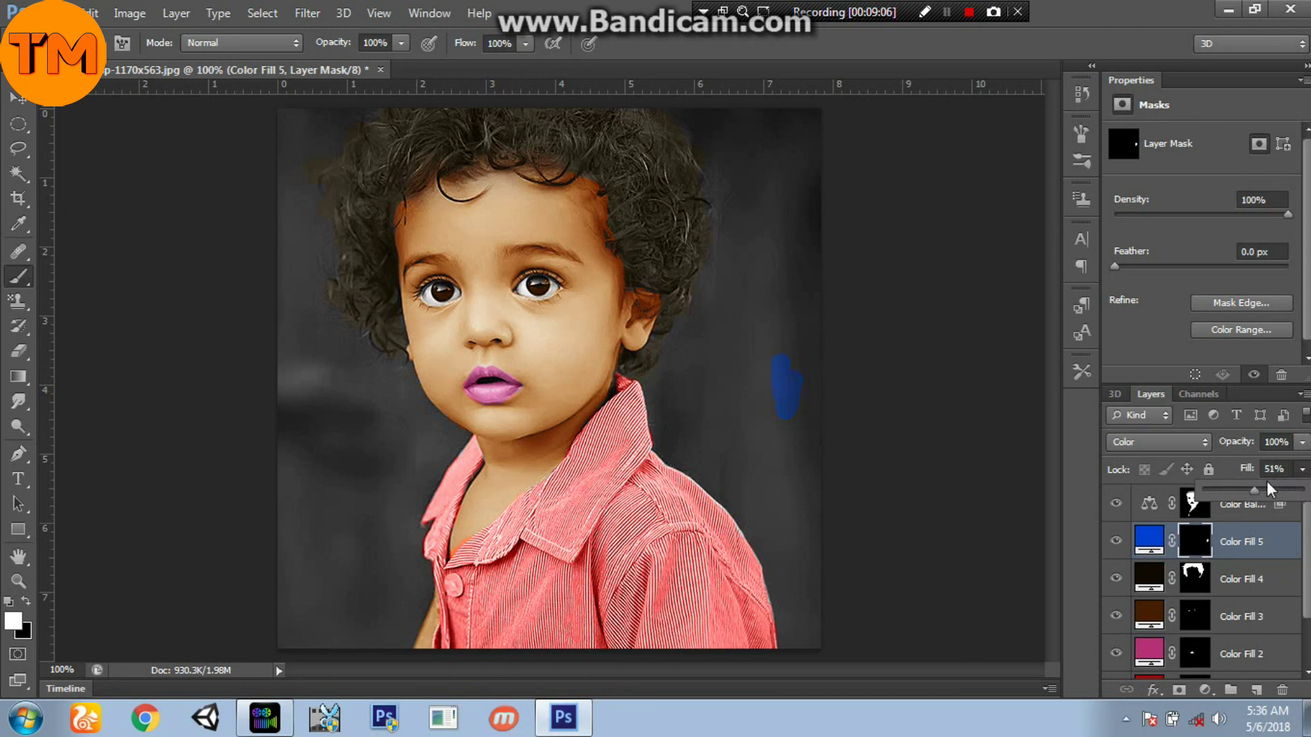
- Paint the blue fill on its layer mask over the whole background around the child
left_click(724, 388)
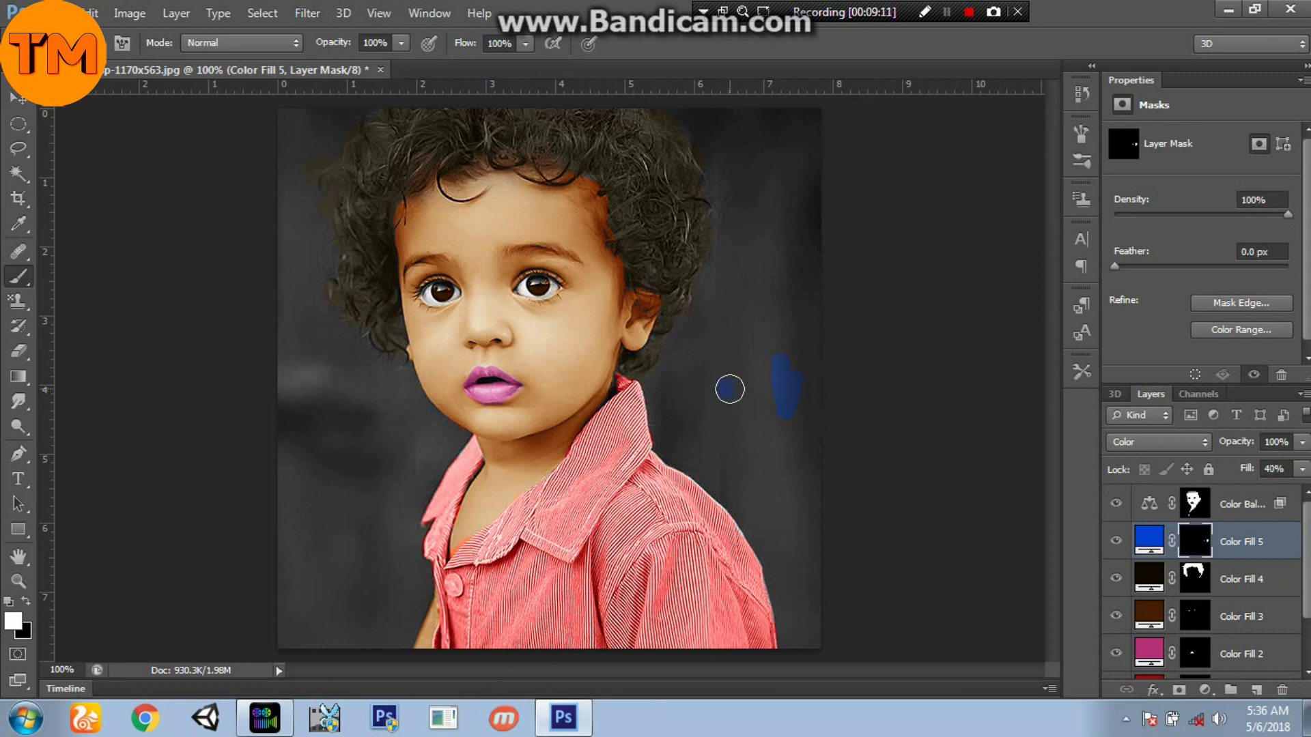
mouse_move(796, 121)
left_mouse_down()
mouse_move(825, 635)
mouse_move(809, 622)
mouse_move(738, 123)
mouse_move(723, 317)
mouse_move(684, 396)
mouse_move(688, 420)
mouse_move(771, 510)
mouse_move(754, 338)
left_mouse_up()
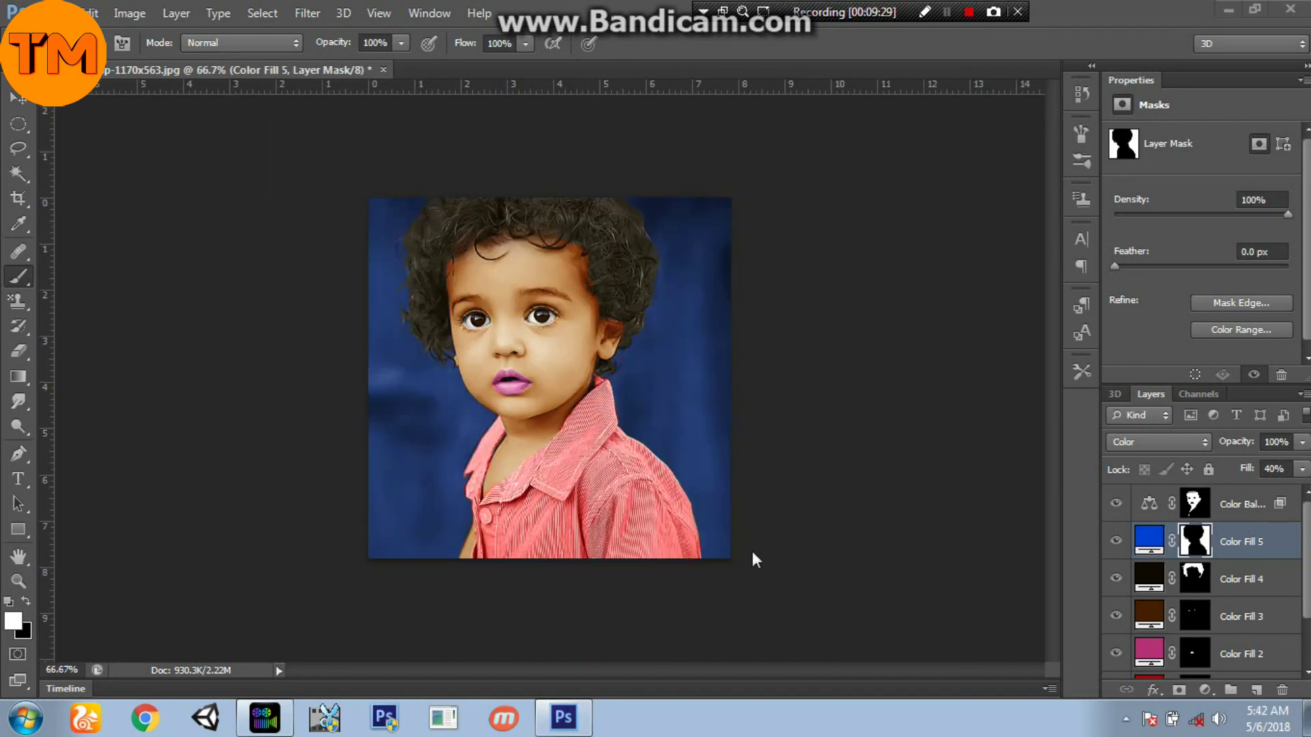
- Select the Color Balance layer and all five colour fill layers and group them
left_click(1236, 506)
left_click(1223, 545, "ctrl")
left_click(1233, 580, "ctrl")
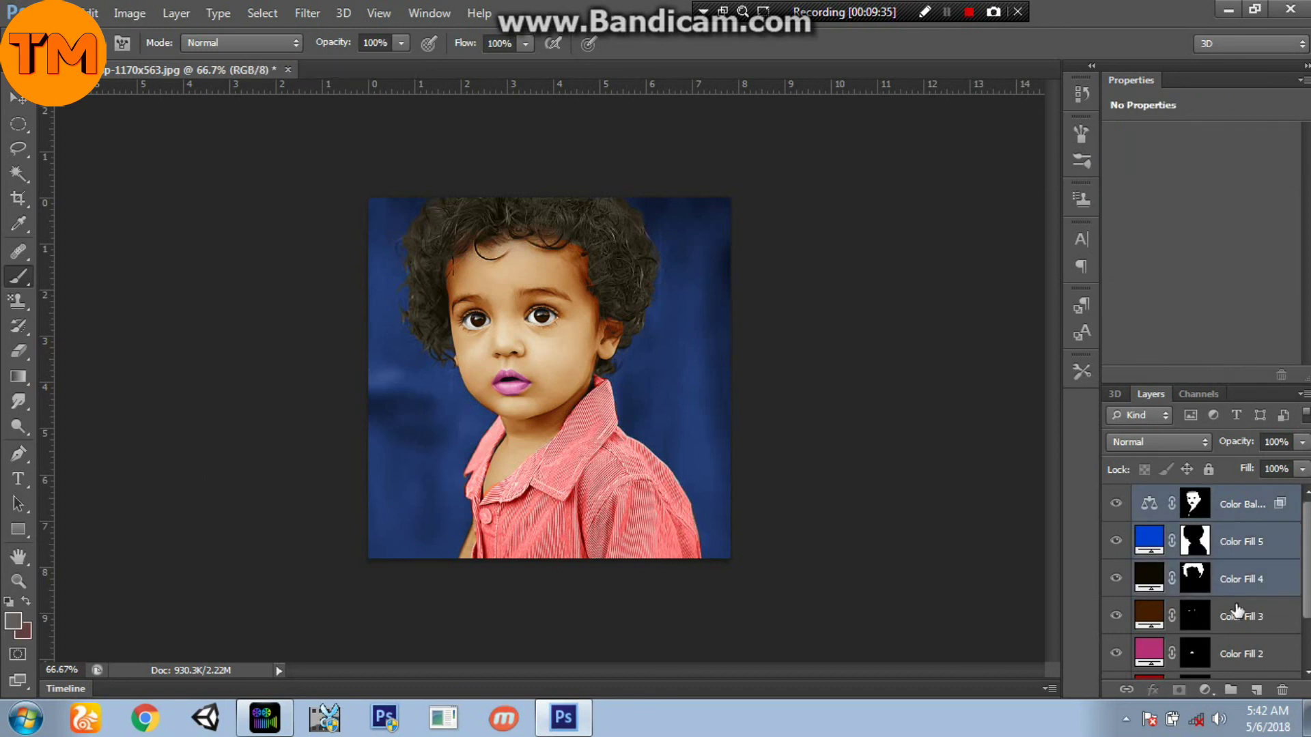
left_click(1235, 615, "ctrl")
scroll(1242, 577, "down", 2)
left_click(1242, 580, "ctrl")
left_click(1238, 620, "ctrl")
key("ctrl+g")
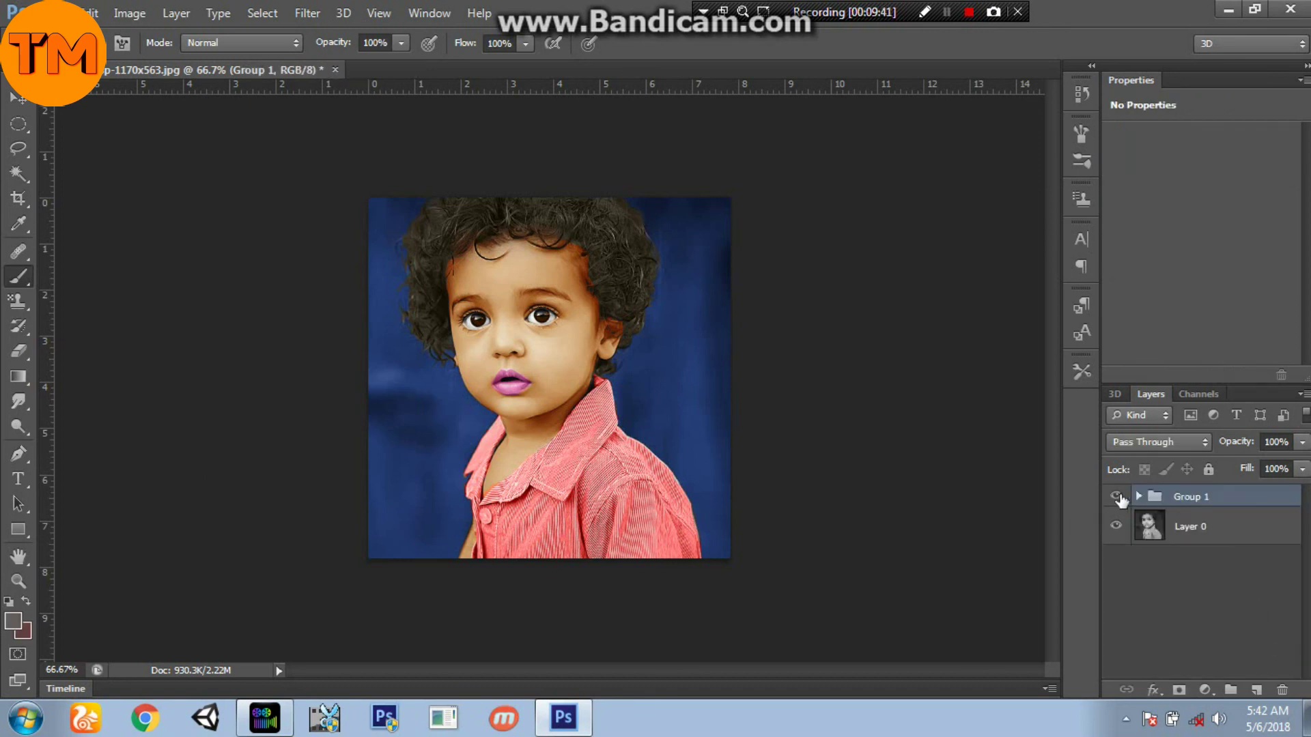
- Toggle the colour group's visibility to compare the colorized portrait with the black-and-white original
left_click(1119, 498)
left_click(1117, 499)
left_click(1117, 499)
left_click(1117, 499)
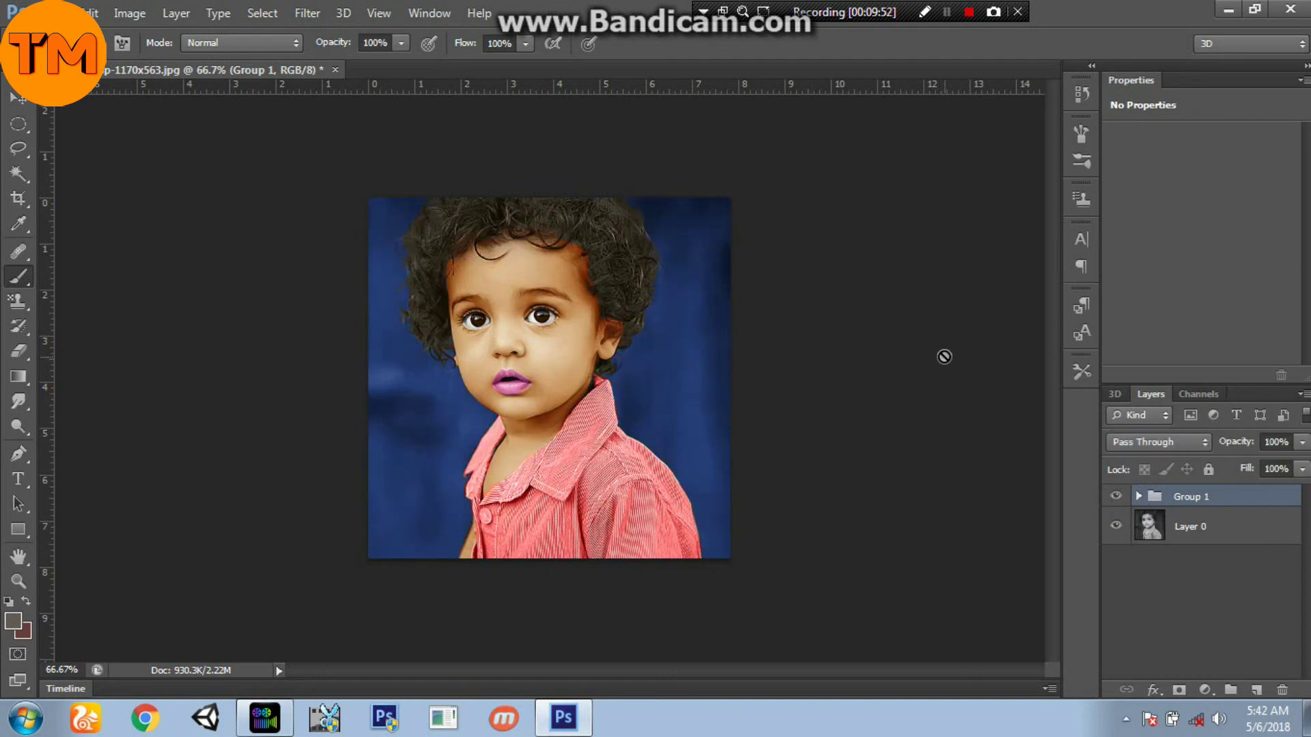